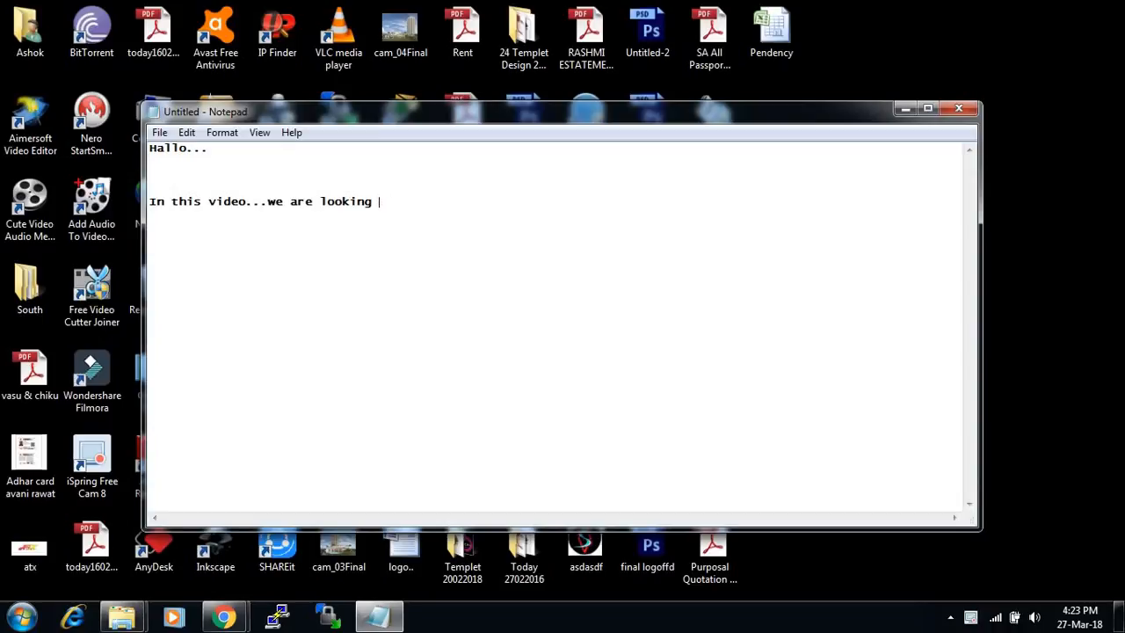
# - Extend the intro to '...How to create schedule backup or copy backup in external Hard drive', fixing typos
pyautogui.write('t')
pyautogui.click(364, 201)
pyautogui.press('BackSpace')
pyautogui.write('i')
pyautogui.write('o')
pyautogui.write(' Ba')
pyautogui.press('BackSpace')
pyautogui.press('BackSpace')
pyautogui.write('create ba')
pyautogui.press('BackSpace')
pyautogui.press('BackSpace')
pyautogui.write('schedu')
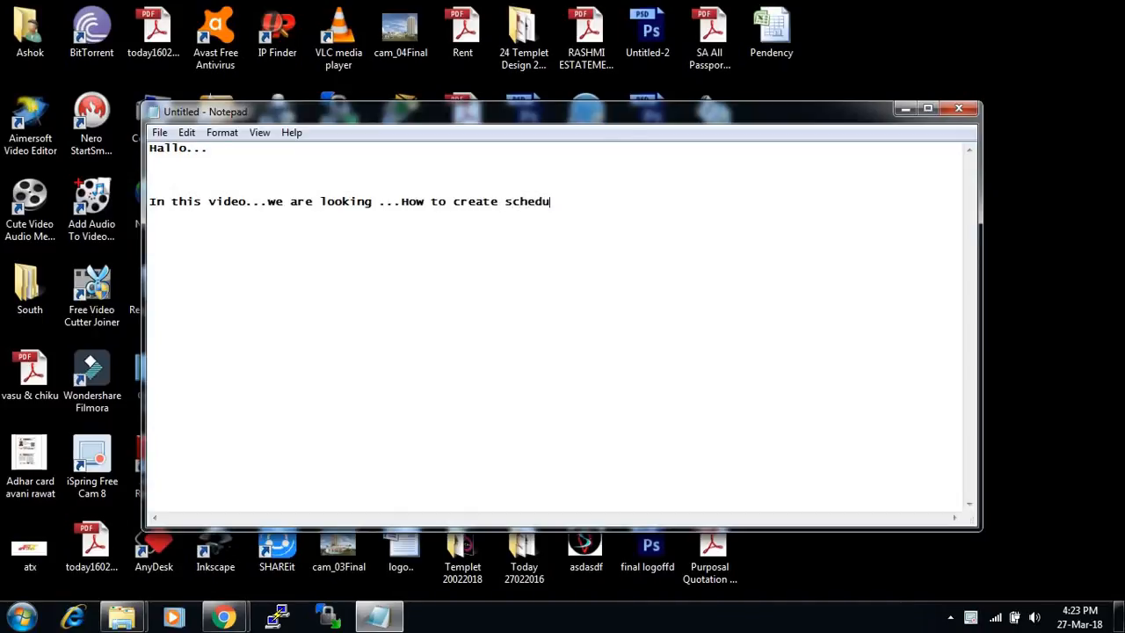
pyautogui.write('le ca')
pyautogui.press('BackSpace')
pyautogui.press('BackSpace')
pyautogui.write('backup or')
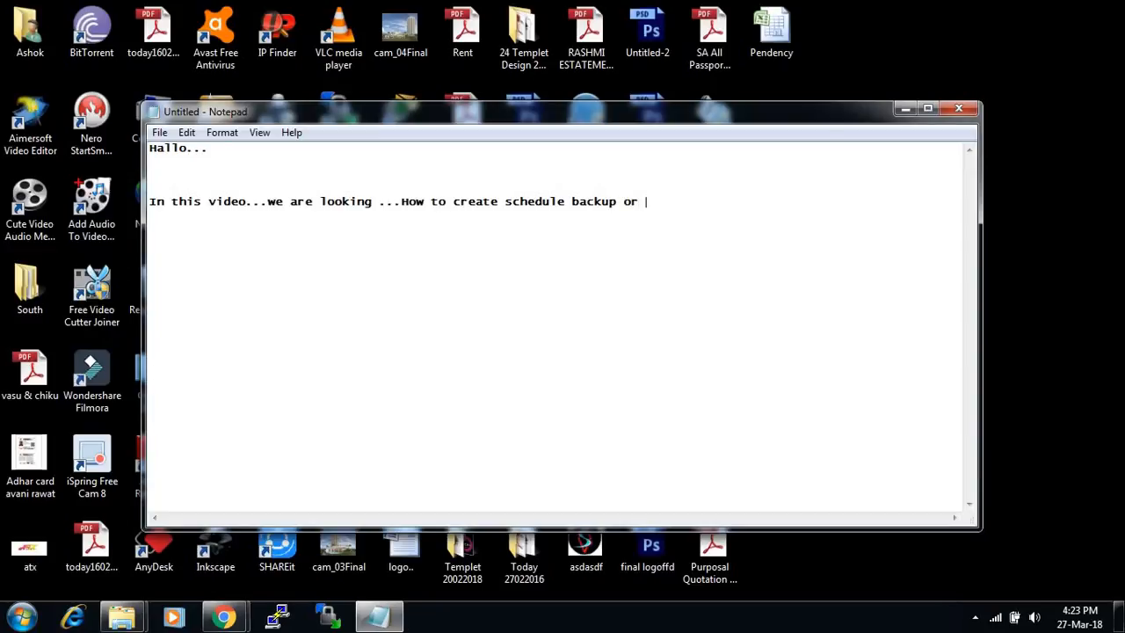
pyautogui.write(' copy backup in ex')
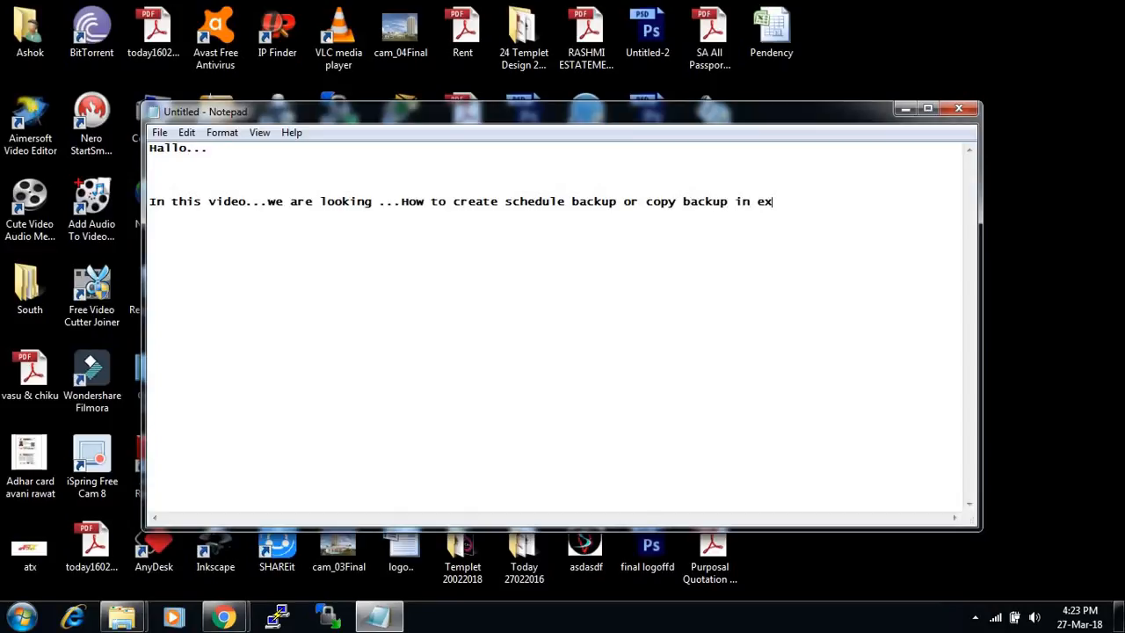
pyautogui.write('ternal Hard drive')
# - Add 'on centOS server..' on a new line, then 'Let's see how?' below
pyautogui.press('Return')
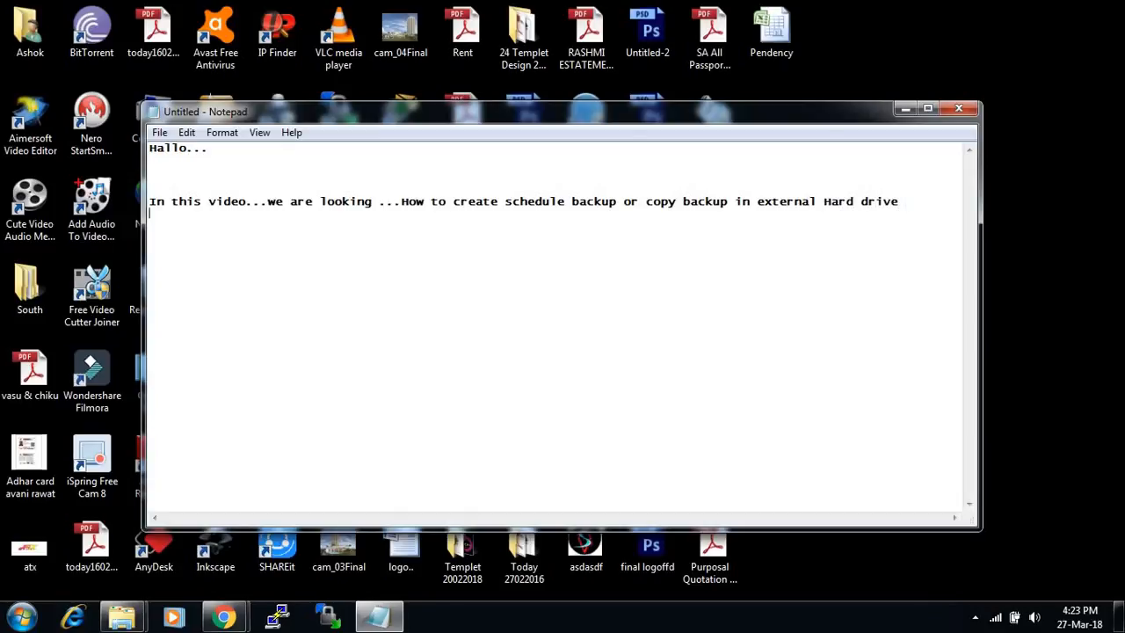
pyautogui.write('on centOS server..')
pyautogui.press('Return')
pyautogui.press('Return')
pyautogui.press('Return')
pyautogui.press('Return')
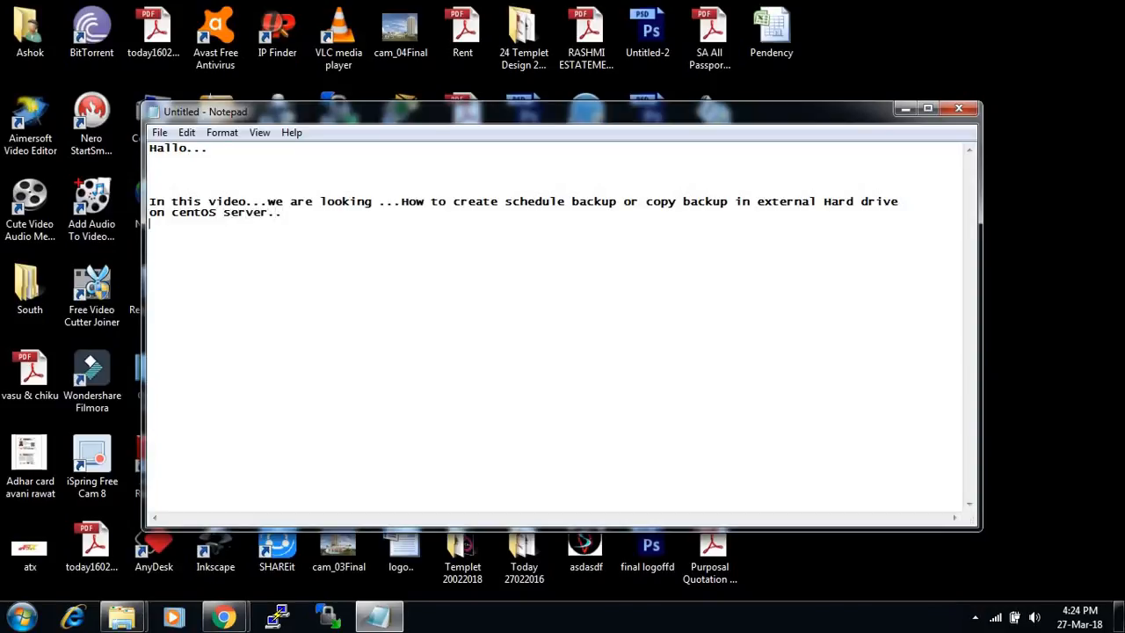
pyautogui.write("Let's see how?")
# - Write 'step 1: connect your external hdd on centOS server through cable.'
pyautogui.press('Return')
pyautogui.press('Return')
pyautogui.press('Return')
pyautogui.write('step 1:')
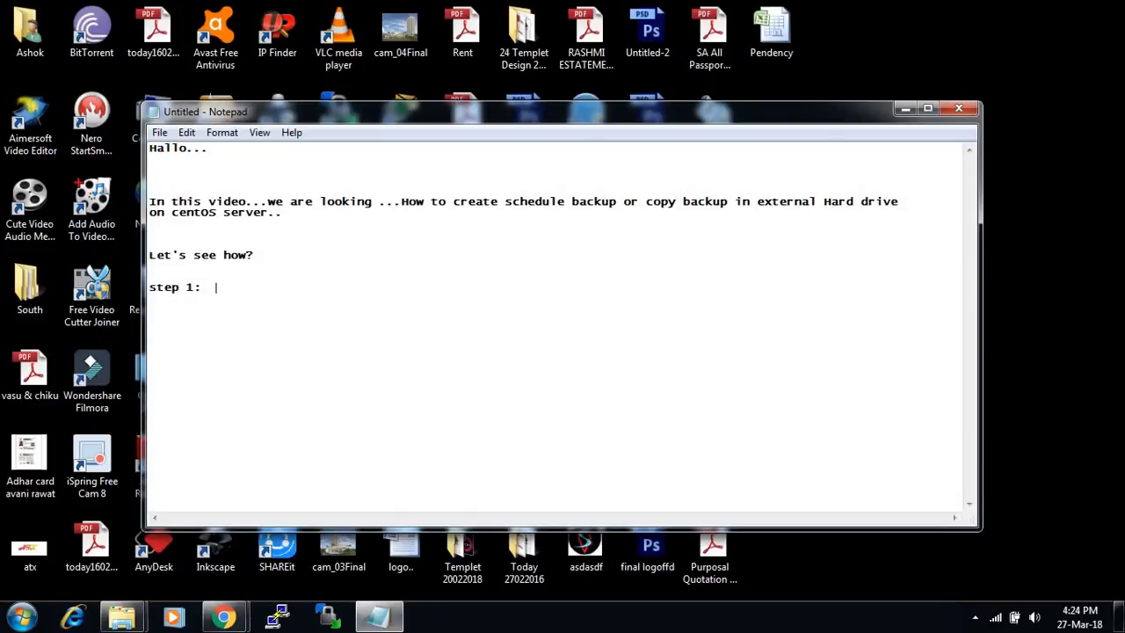
pyautogui.write('  connect your external hdd on centOS server thou')
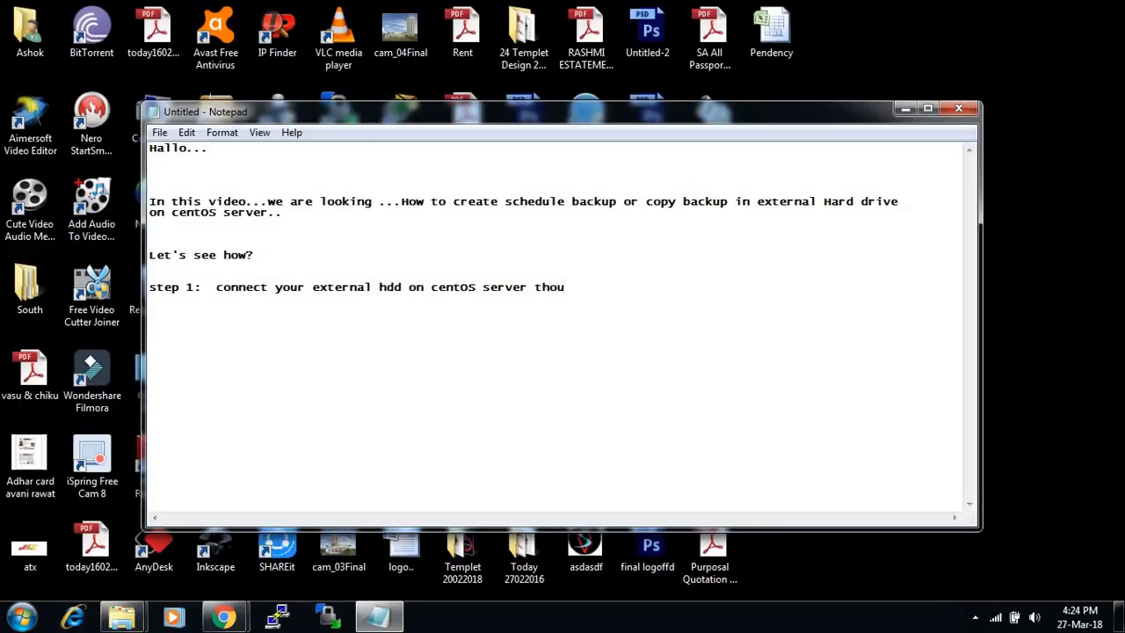
pyautogui.write('gh')
pyautogui.press('BackSpace')
pyautogui.press('BackSpace')
pyautogui.press('BackSpace')
pyautogui.press('BackSpace')
pyautogui.press('BackSpace')
pyautogui.write('rough cable.')
# - Write 'step 2: Mount your external hdd.' on the next line
pyautogui.press('Return')
pyautogui.write('step')
pyautogui.write(' 2"')
pyautogui.press('BackSpace')
pyautogui.press('BackSpace')
pyautogui.write(':  Mo')
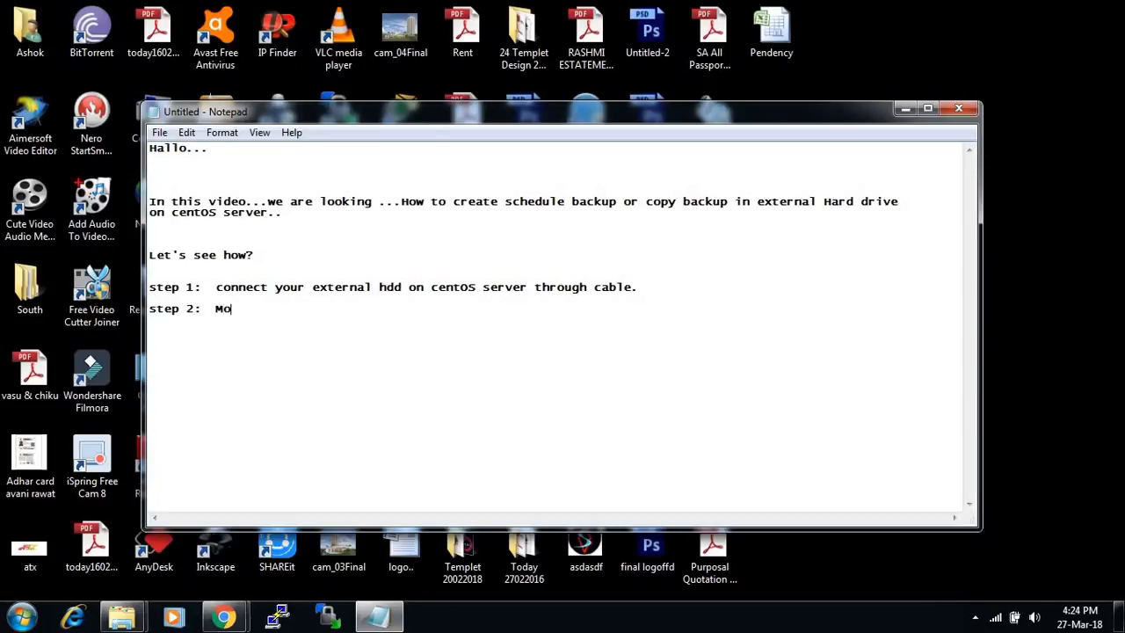
pyautogui.write('unt your external')
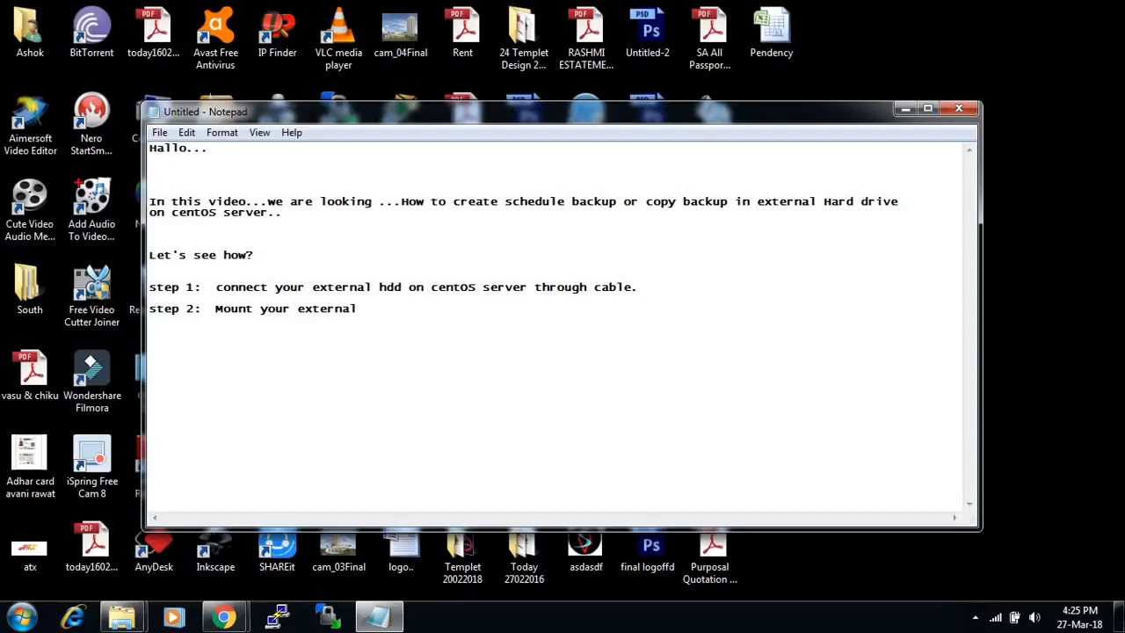
pyautogui.write(' hdd.')
pyautogui.press('Return')
pyautogui.press('Return')
# - SSH into 172.16.4.2 as root with PuTTY and run df -h
pyautogui.click(278, 616)
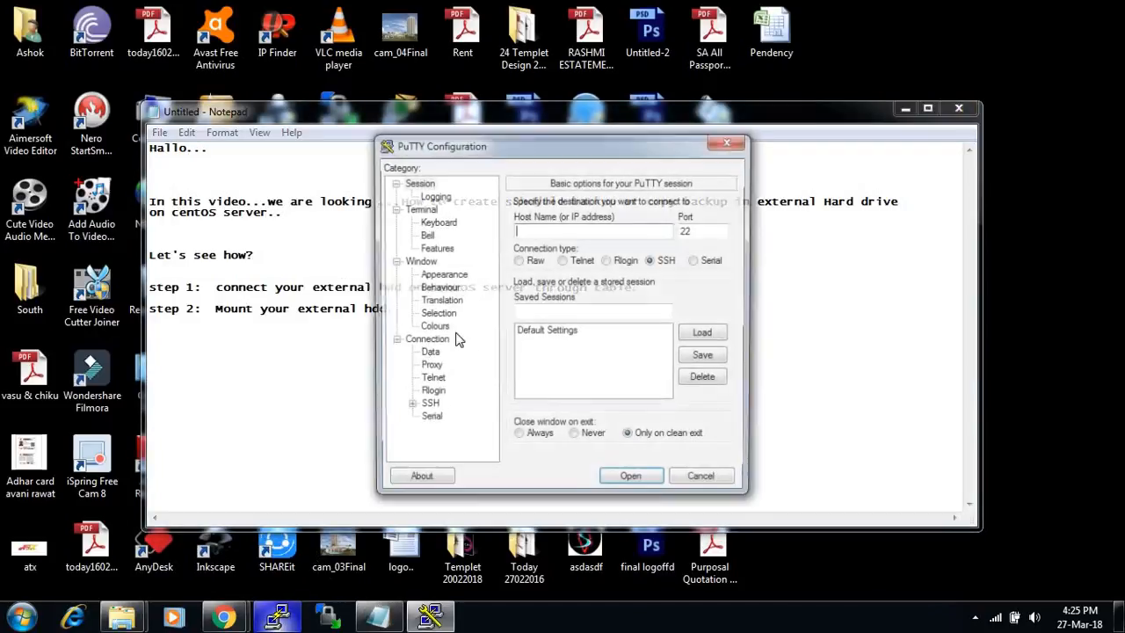
pyautogui.write('172')
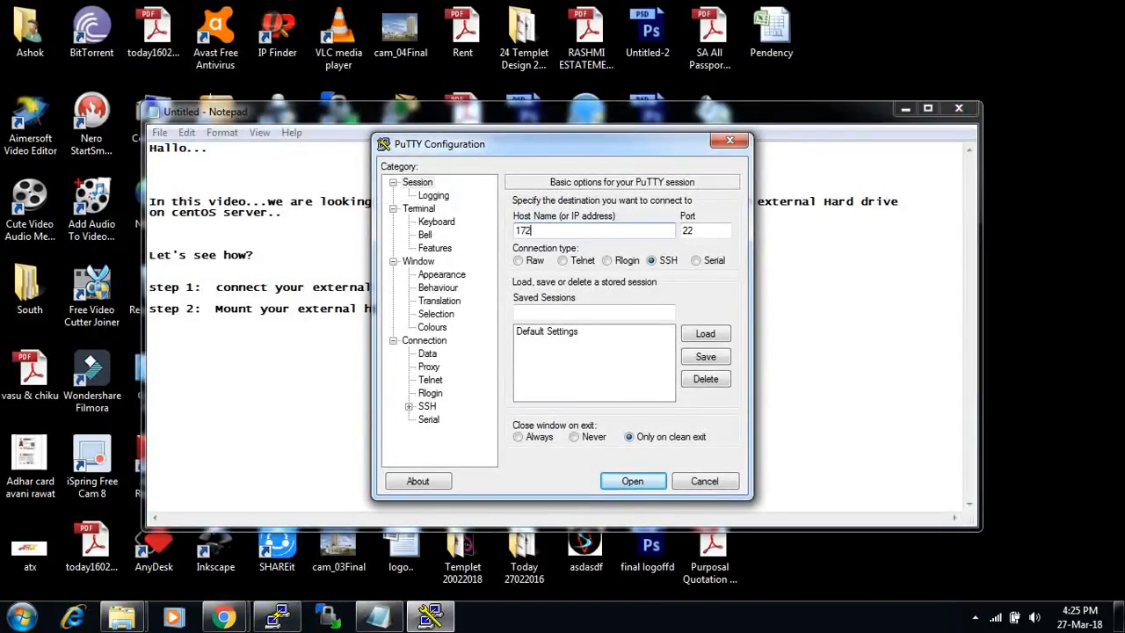
pyautogui.write('.16.4.2')
pyautogui.press('Return')
pyautogui.write('root')
pyautogui.press('Return')
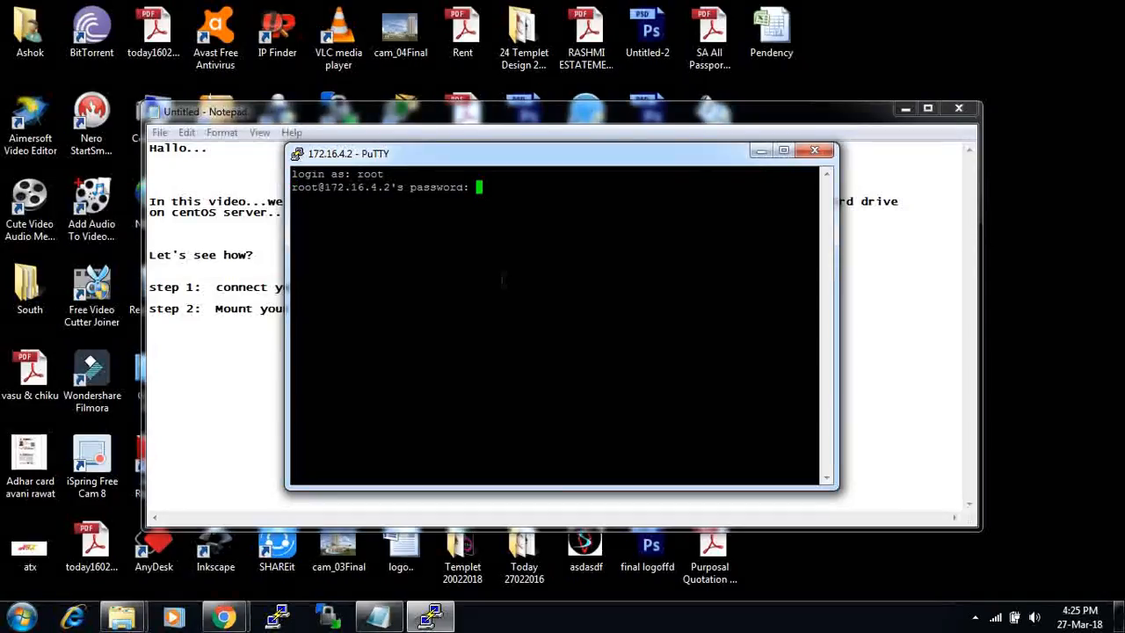
pyautogui.press('Return')
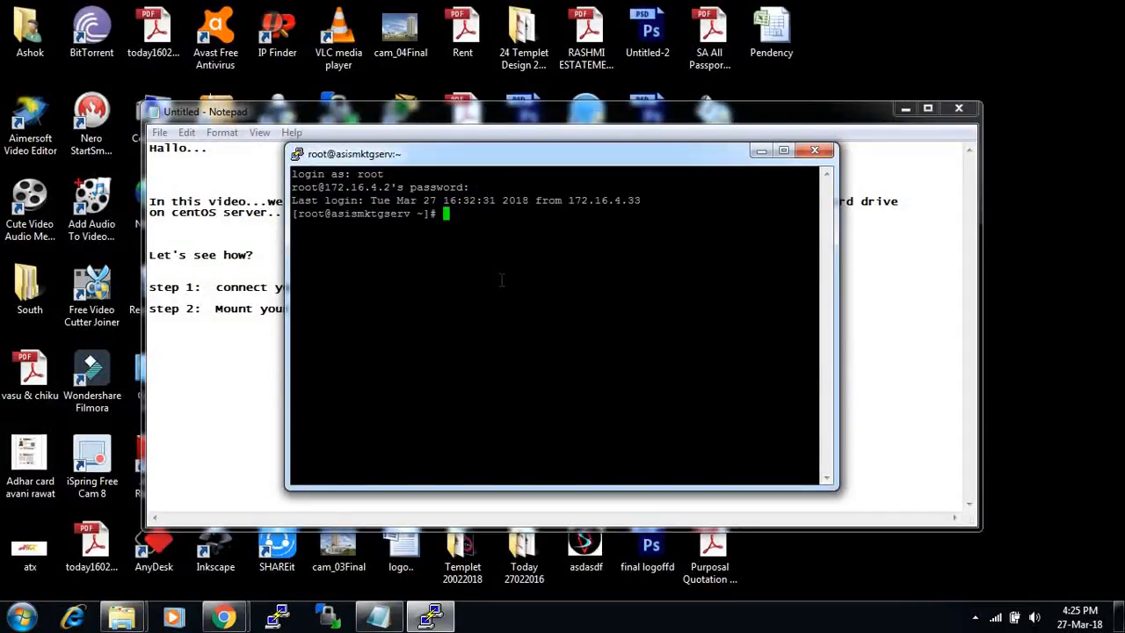
pyautogui.write('df -h')
pyautogui.press('Return')
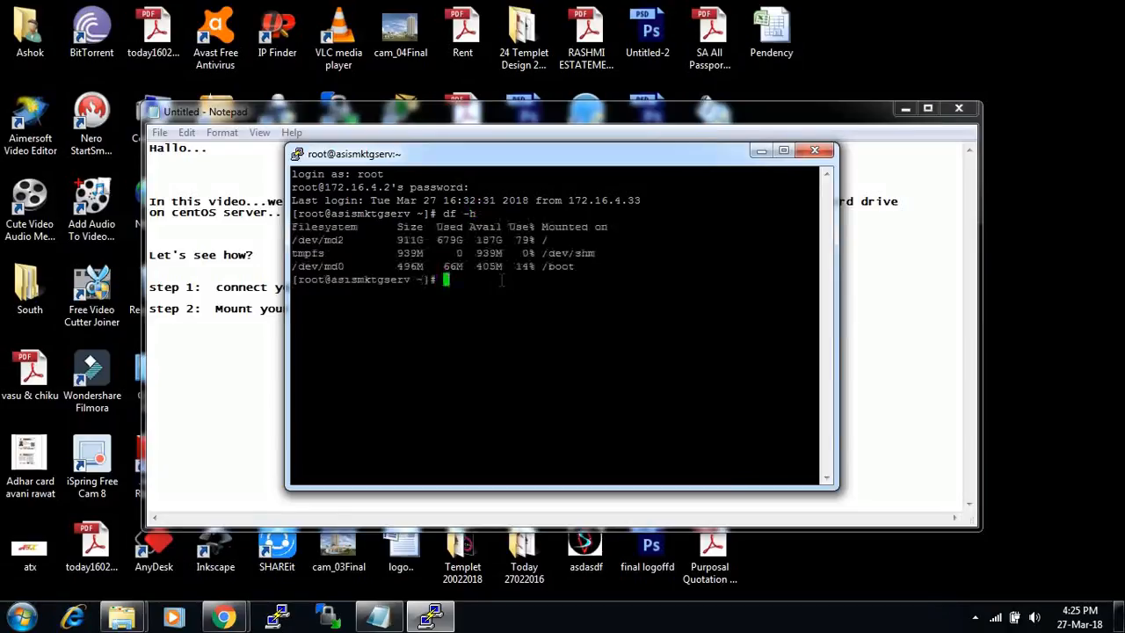
# - Mount /dev/sdc1 at /mnt/usb with mount -t ntfs-3g, rerunning the corrected command
pyautogui.moveTo(587, 265); pyautogui.dragTo(297, 227)
pyautogui.click(466, 281)
pyautogui.write('mount -t ntf')
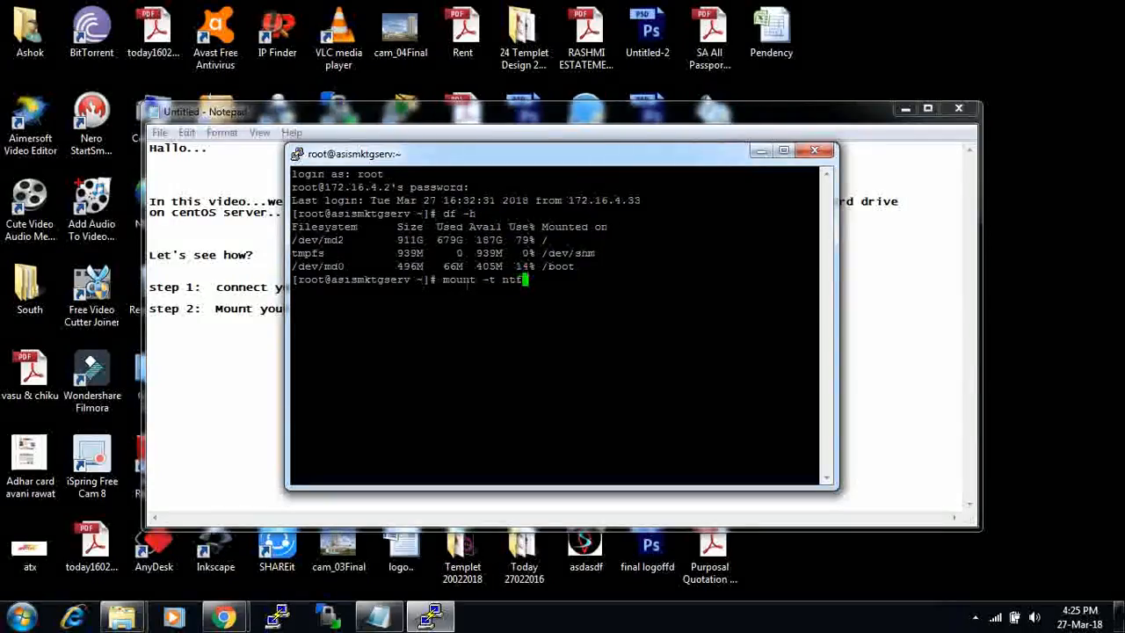
pyautogui.write('s-3g')
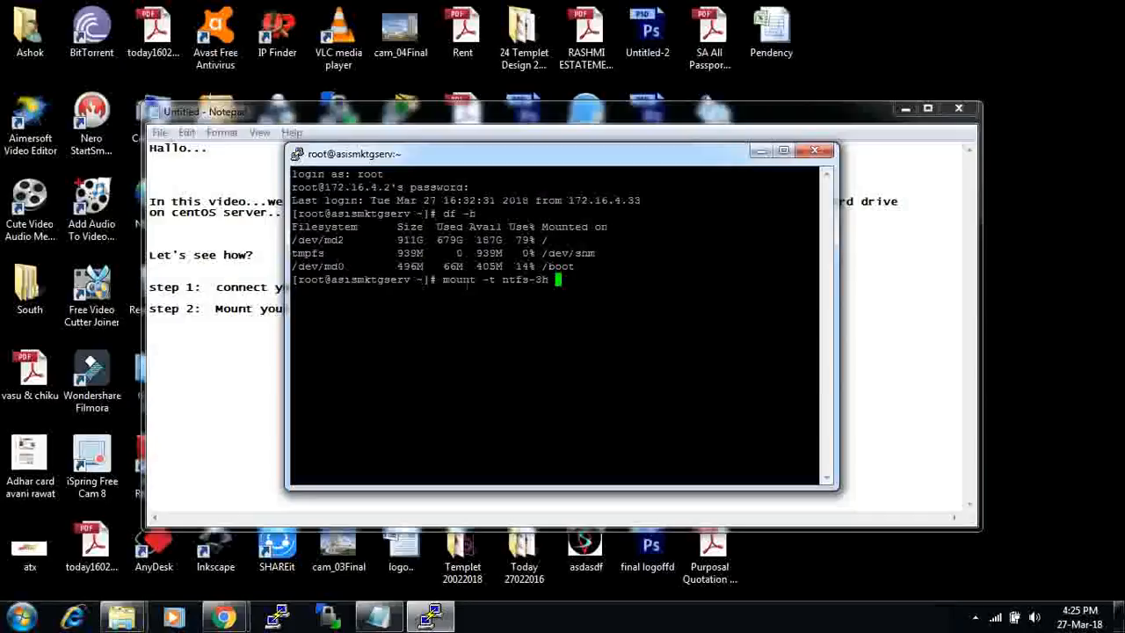
pyautogui.write(' /dev')
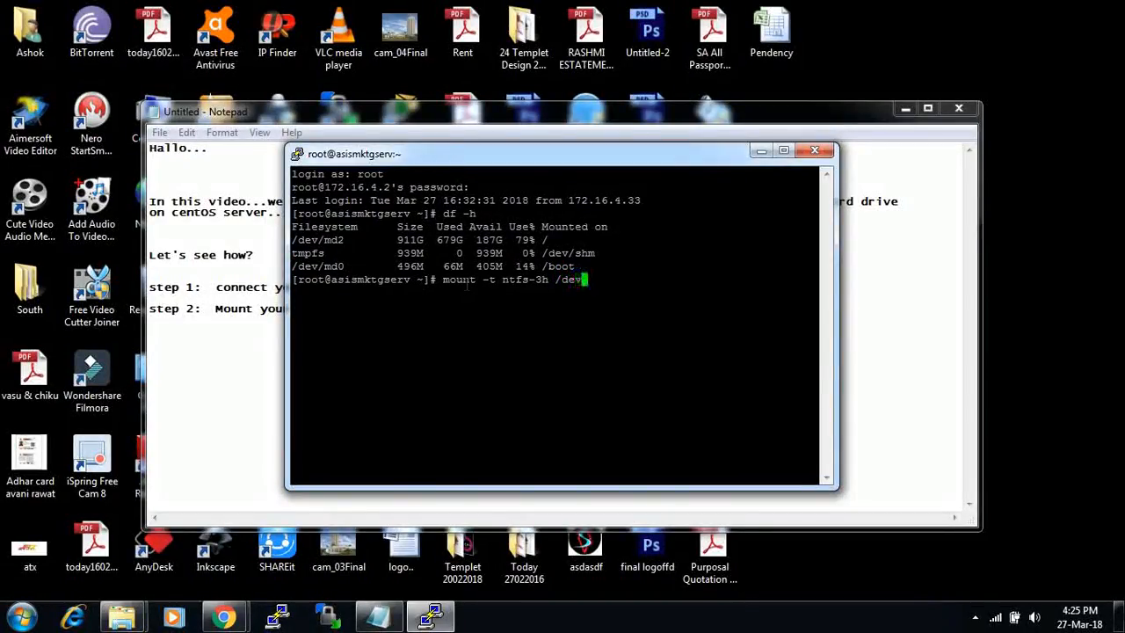
pyautogui.write('/')
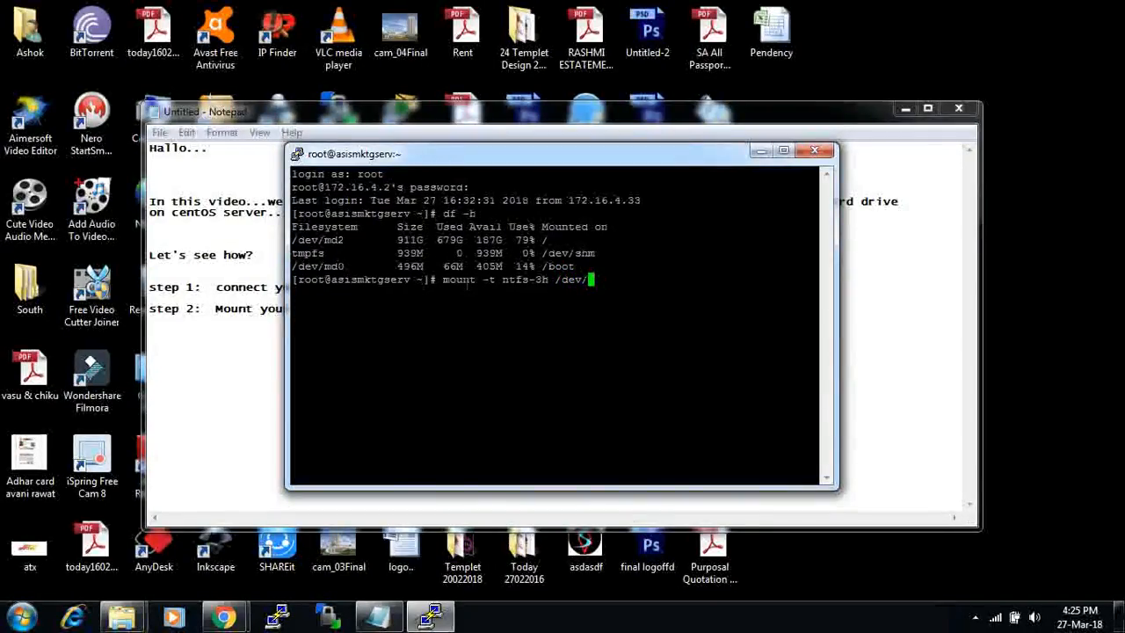
pyautogui.write('sdc')
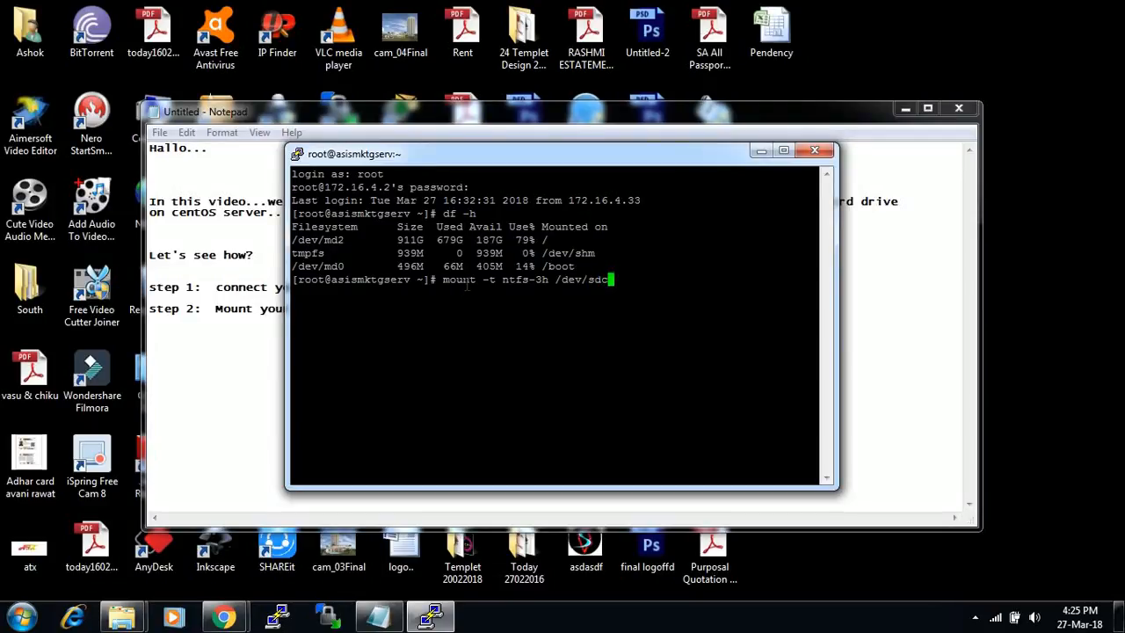
pyautogui.write('1 mnt/usb')
pyautogui.press('Return')
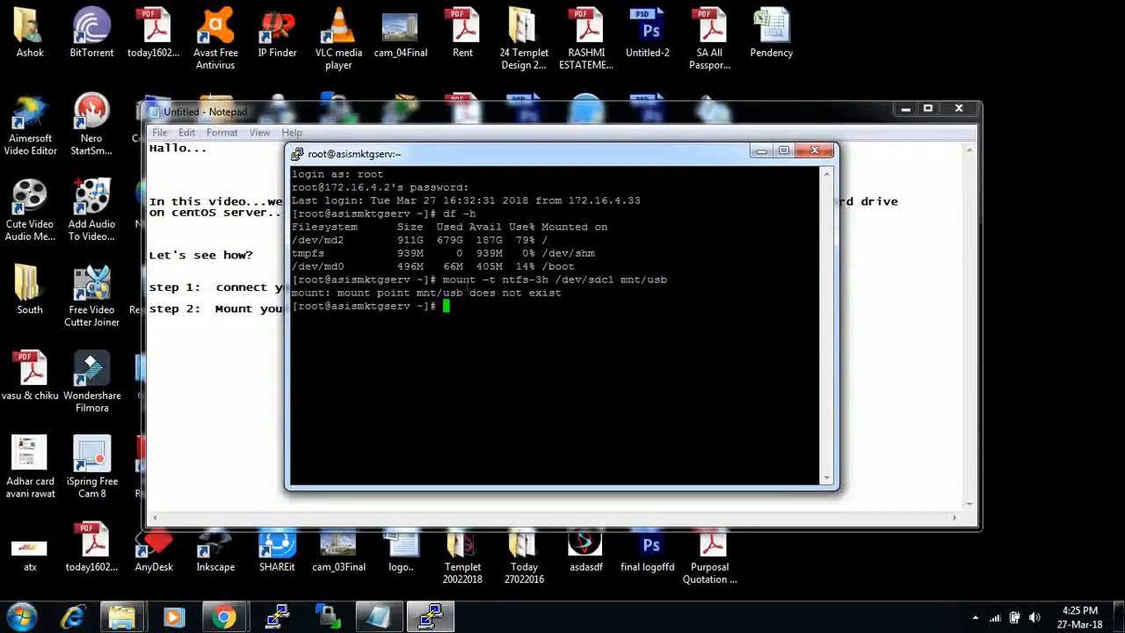
pyautogui.press('Up')
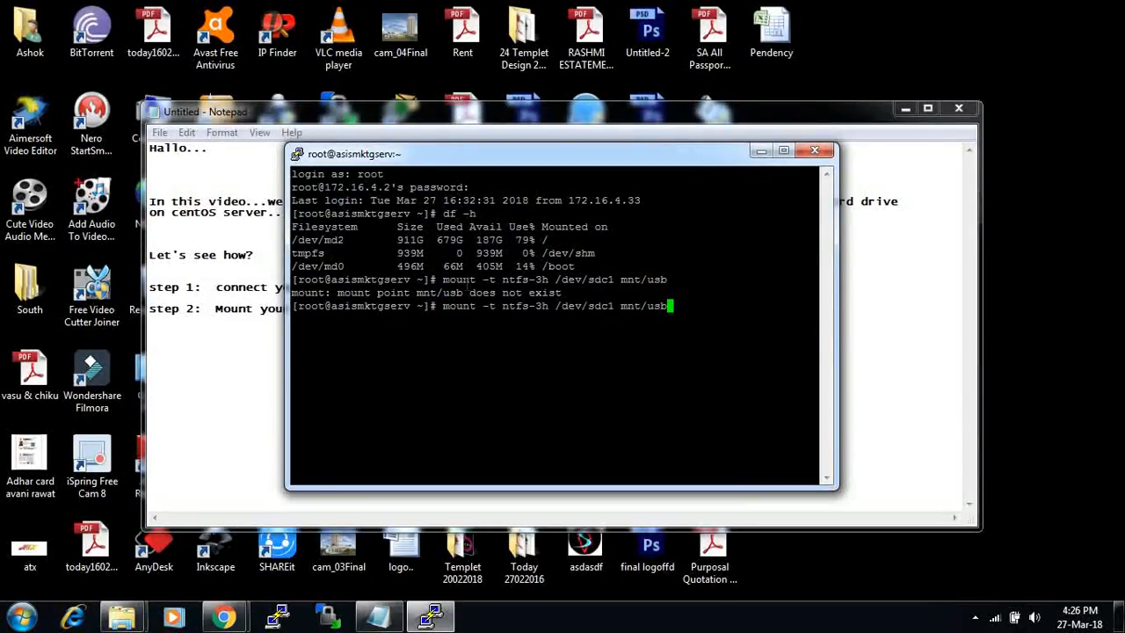
pyautogui.press('Up')
pyautogui.press('Up')
pyautogui.press('Up')
pyautogui.press('Up')
pyautogui.press('Up')
pyautogui.press('Up')
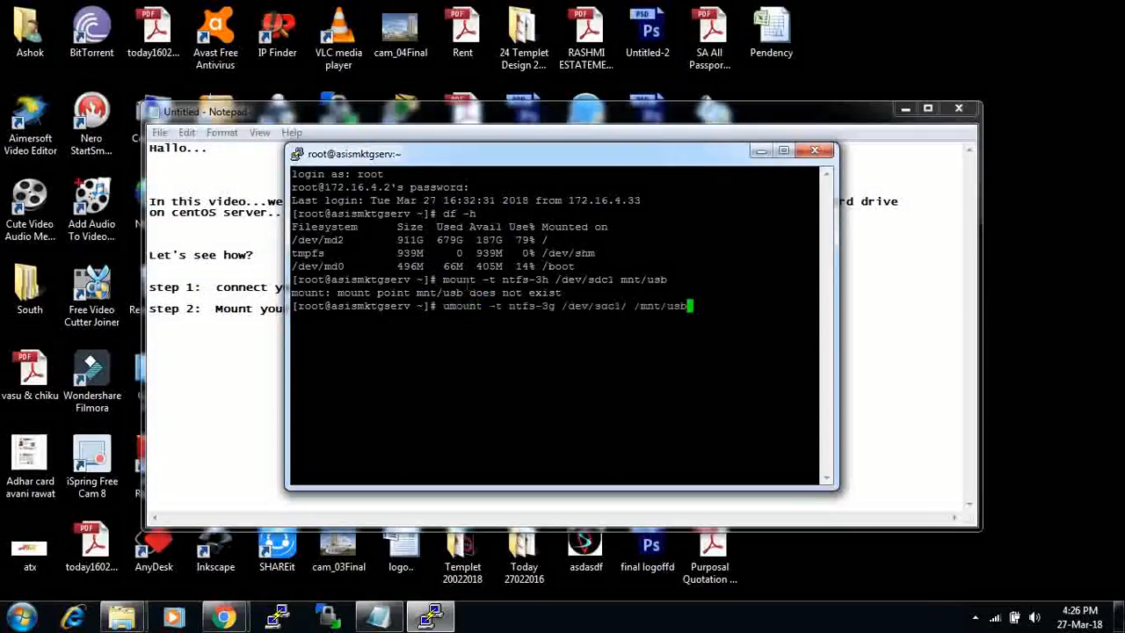
pyautogui.press('Left')
pyautogui.press('Left')
pyautogui.press('Left')
pyautogui.press('Left')
pyautogui.press('Left')
pyautogui.press('Left')
pyautogui.press('Left')
pyautogui.press('Left')
pyautogui.press('Left')
pyautogui.press('Left')
pyautogui.press('Left')
pyautogui.press('Left')
pyautogui.press('Left')
pyautogui.press('Left')
pyautogui.press('Left')
pyautogui.press('Left')
pyautogui.press('Left')
pyautogui.press('Left')
pyautogui.press('Left')
pyautogui.press('Left')
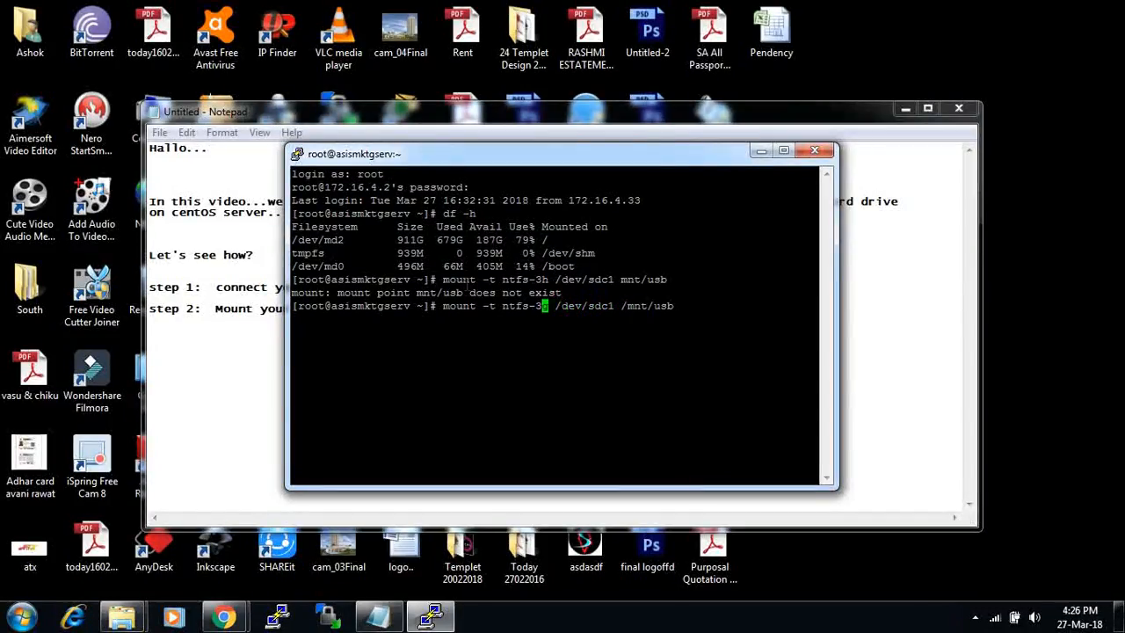
pyautogui.press('Right')
pyautogui.press('Right')
pyautogui.press('Right')
pyautogui.press('Right')
pyautogui.press('Right')
pyautogui.press('Right')
pyautogui.press('Right')
pyautogui.press('Right')
pyautogui.press('Right')
pyautogui.press('Right')
pyautogui.press('Right')
pyautogui.press('Right')
pyautogui.press('Right')
pyautogui.press('Right')
pyautogui.press('Right')
pyautogui.press('Right')
pyautogui.press('Right')
pyautogui.press('Right')
pyautogui.press('Right')
pyautogui.press('Right')
pyautogui.press('Return')
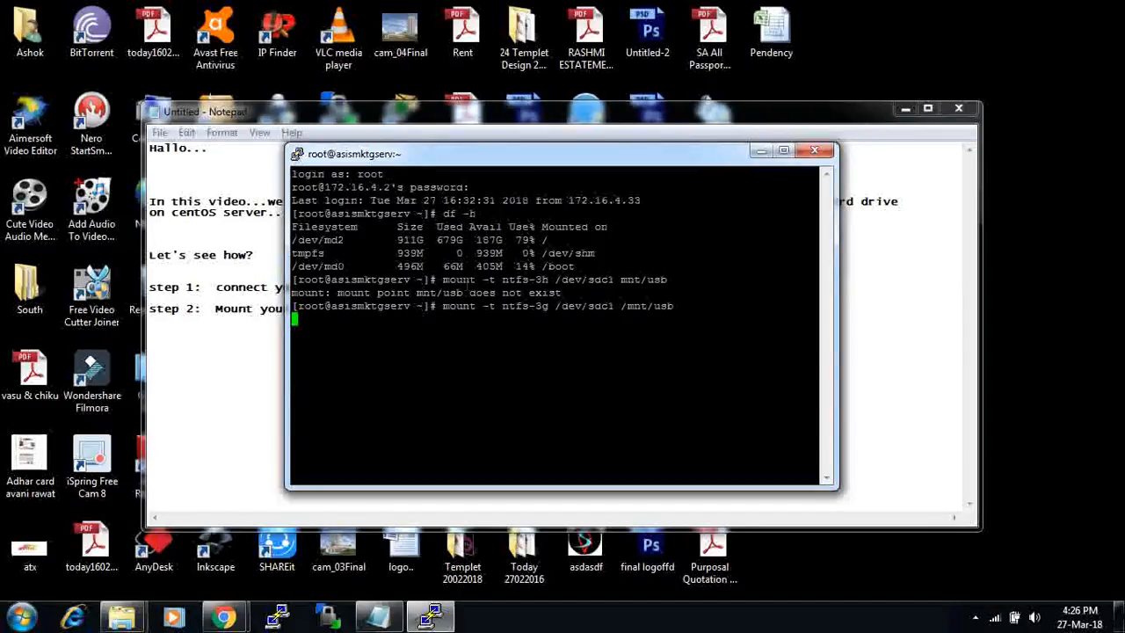
# - Run df -h again to confirm /dev/sdc1 (932G) is mounted on /mnt/usb
pyautogui.write('df -h')
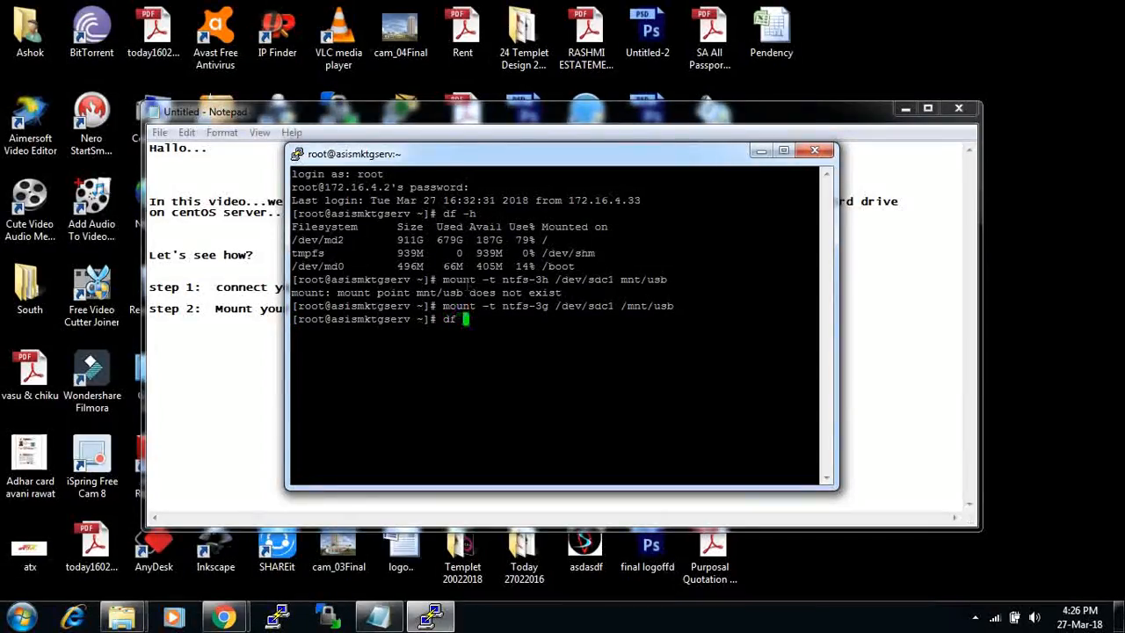
pyautogui.press('Return')
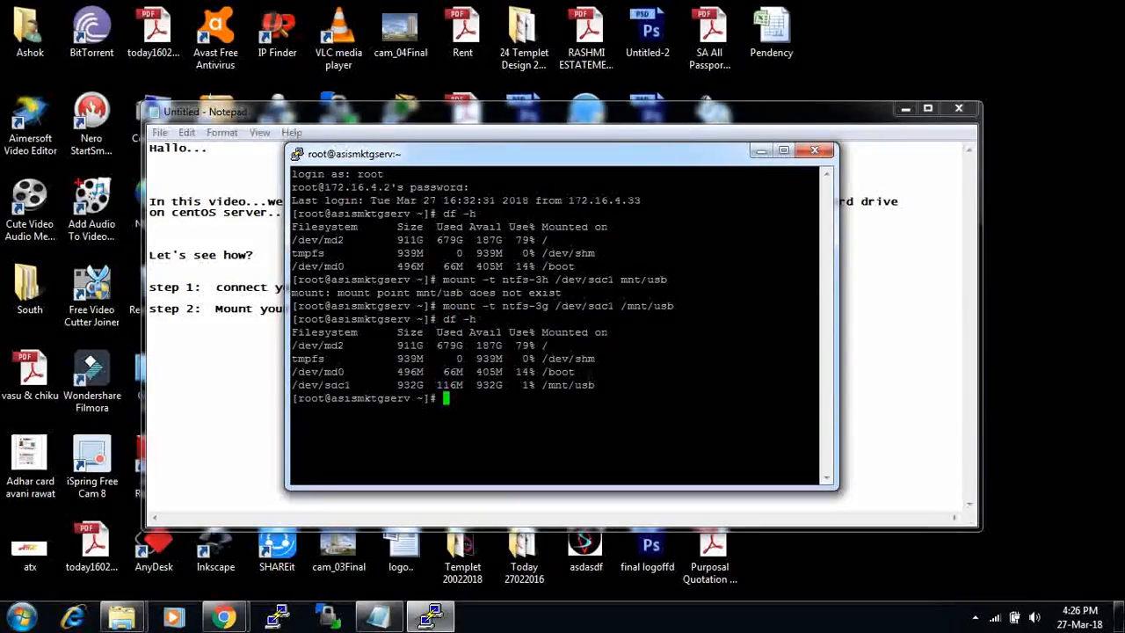
pyautogui.moveTo(818, 385); pyautogui.dragTo(299, 387)
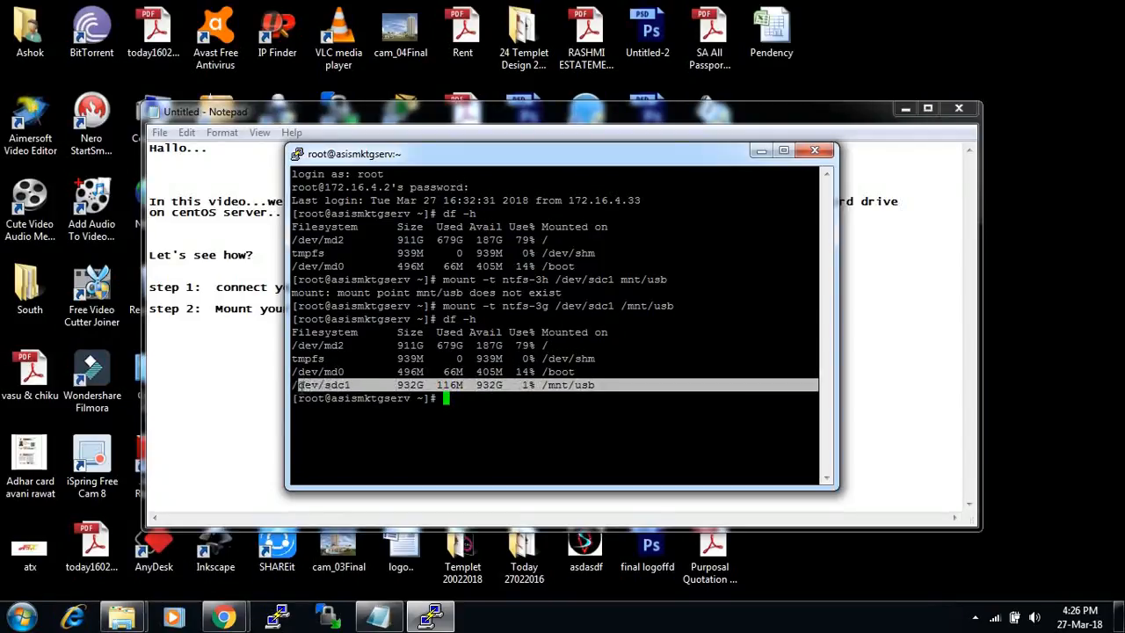
pyautogui.click(882, 402)
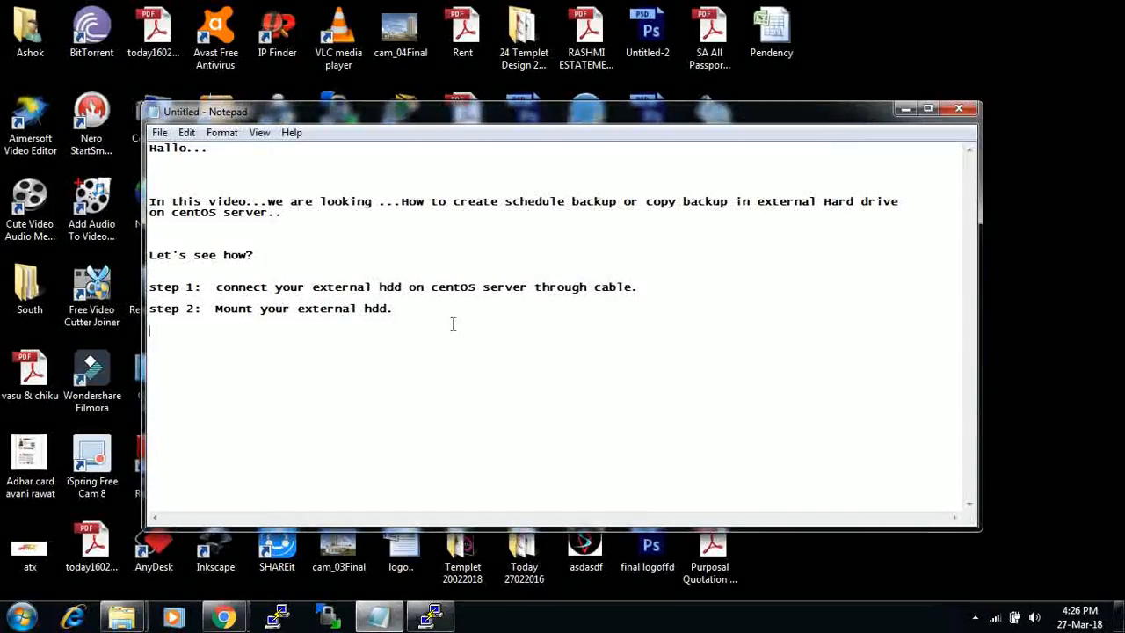
# - Append '( your external media mounted)' to the step 2 line
pyautogui.click(434, 309)
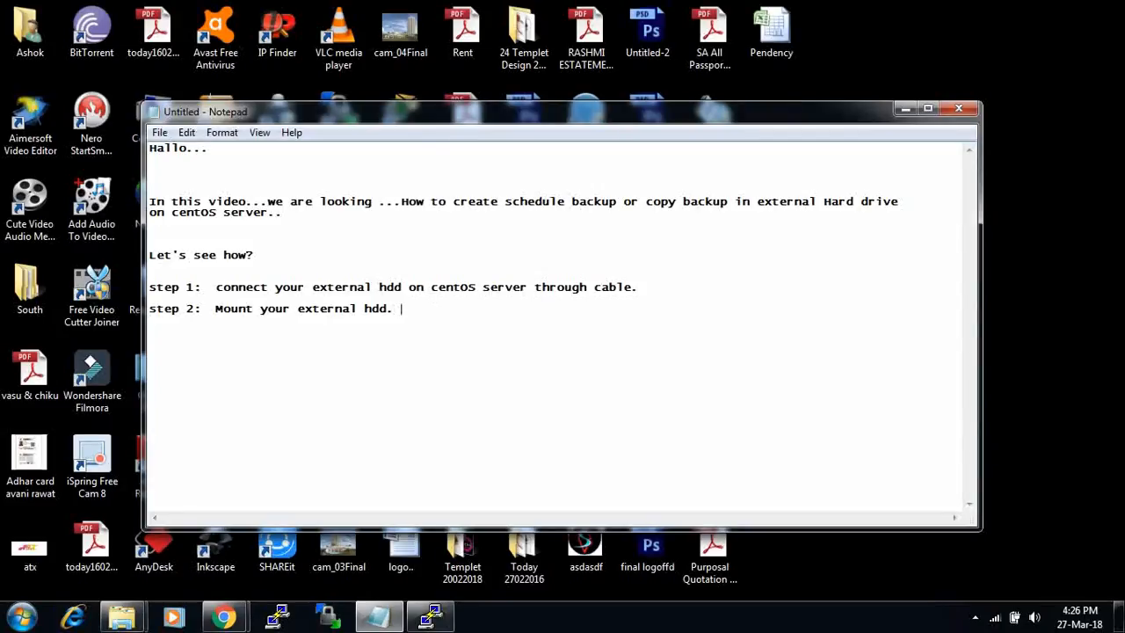
pyautogui.write('( your external me')
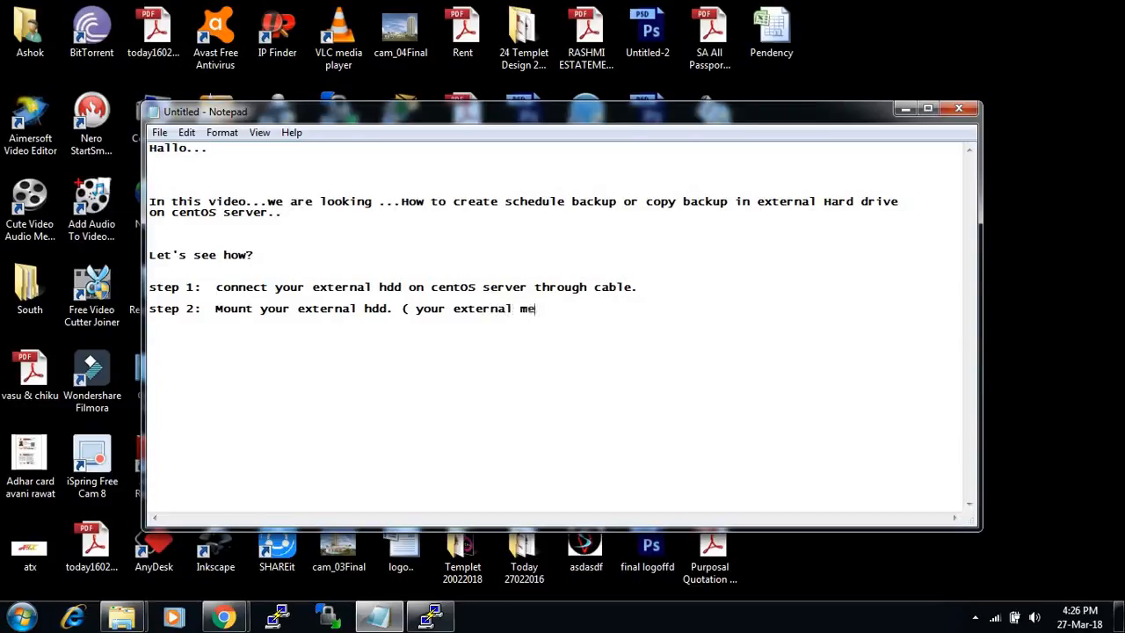
pyautogui.write('dia mount s')
pyautogui.press('BackSpace')
pyautogui.write('ed)')
pyautogui.press('Return')
# - Write 'step 3: go to browser and typer server address and follow some step.'
pyautogui.write('s')
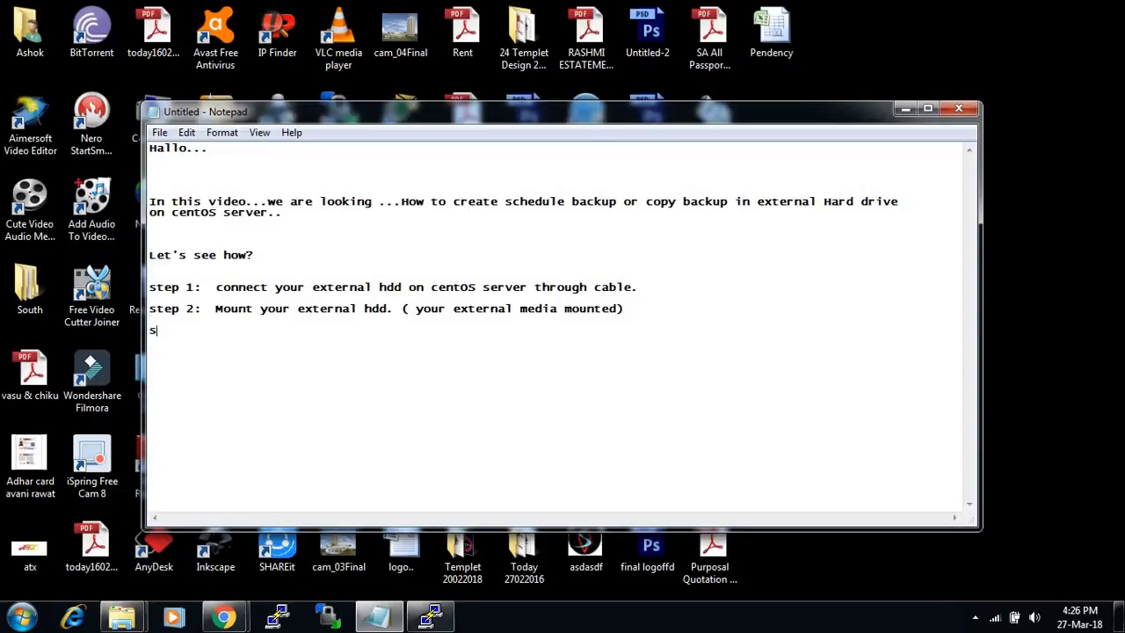
pyautogui.write('tep 3: go to browser')
pyautogui.press('BackSpace')
pyautogui.press('BackSpace')
pyautogui.press('BackSpace')
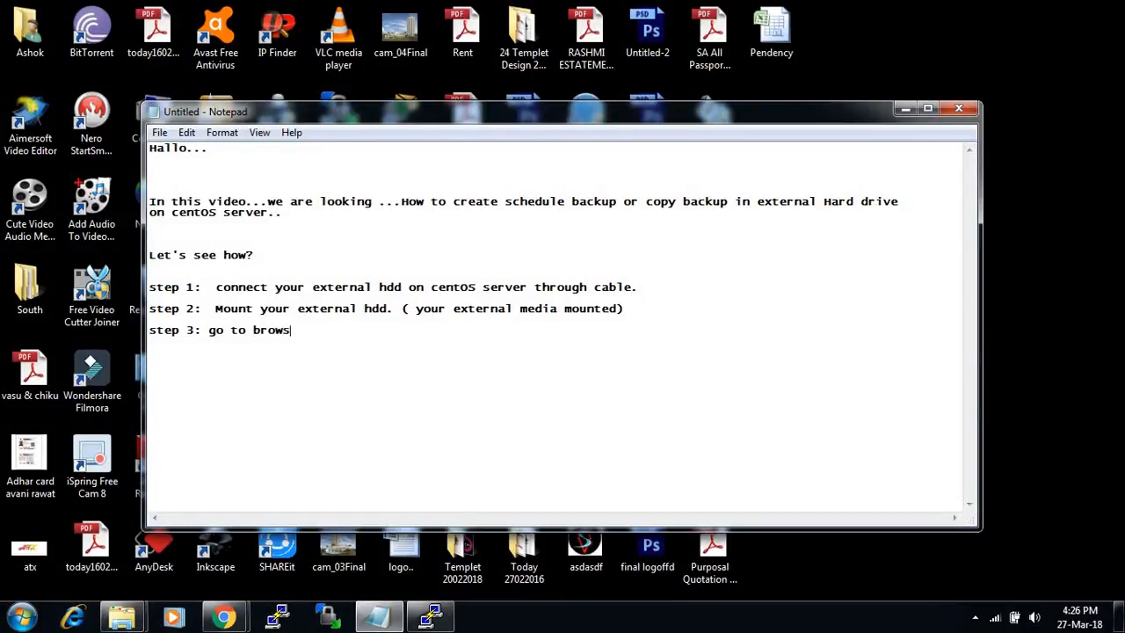
pyautogui.write('ser and typer server add')
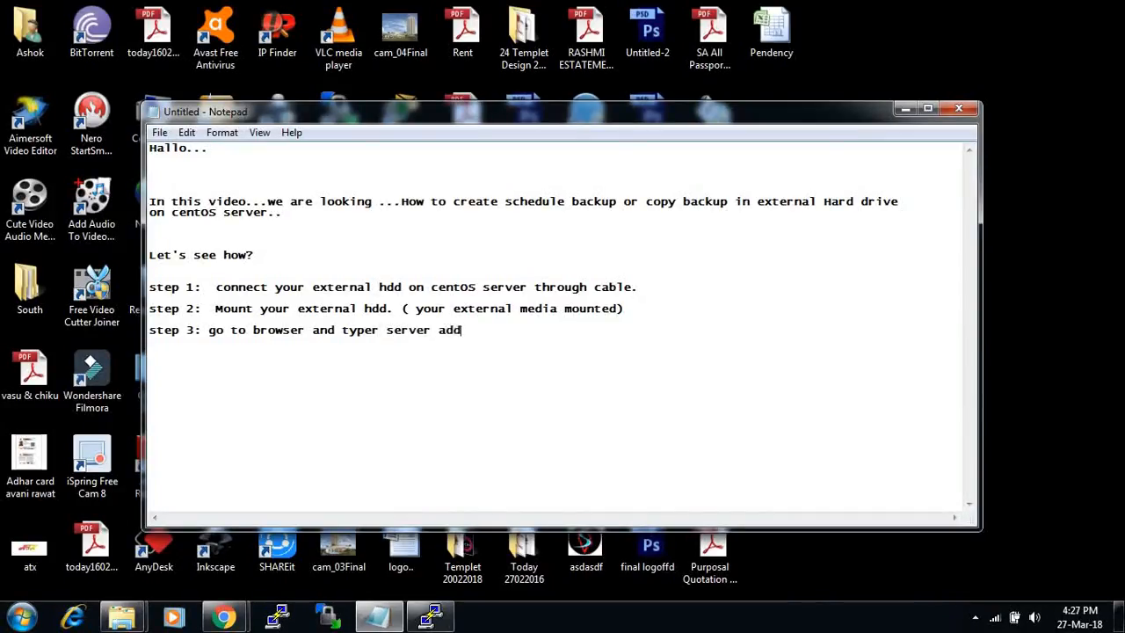
pyautogui.write('ress')
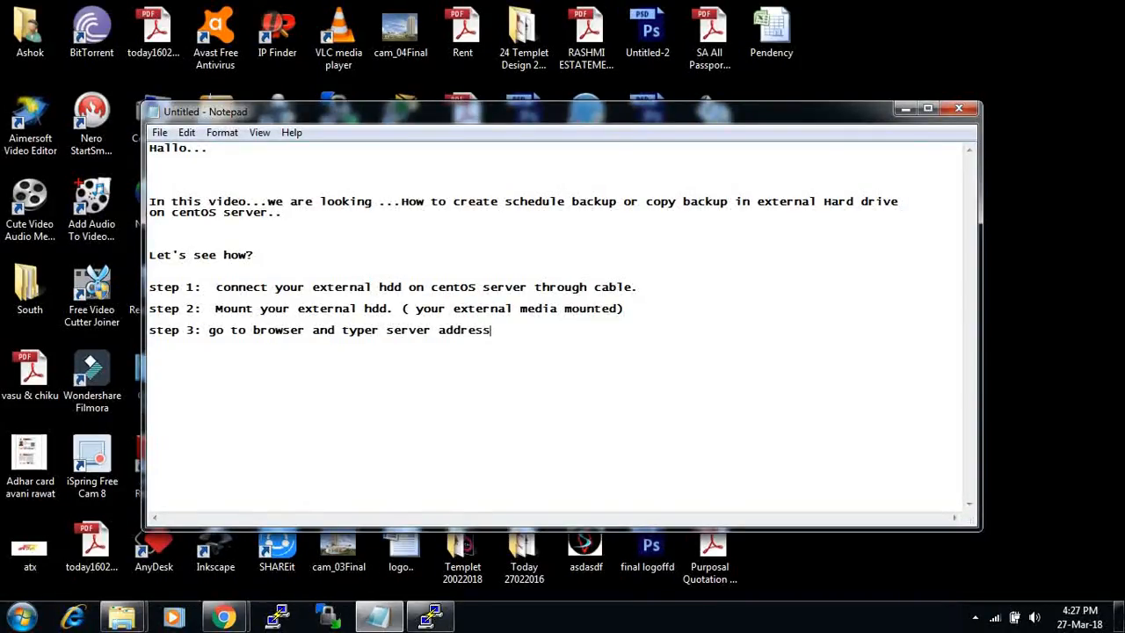
pyautogui.write(' and ')
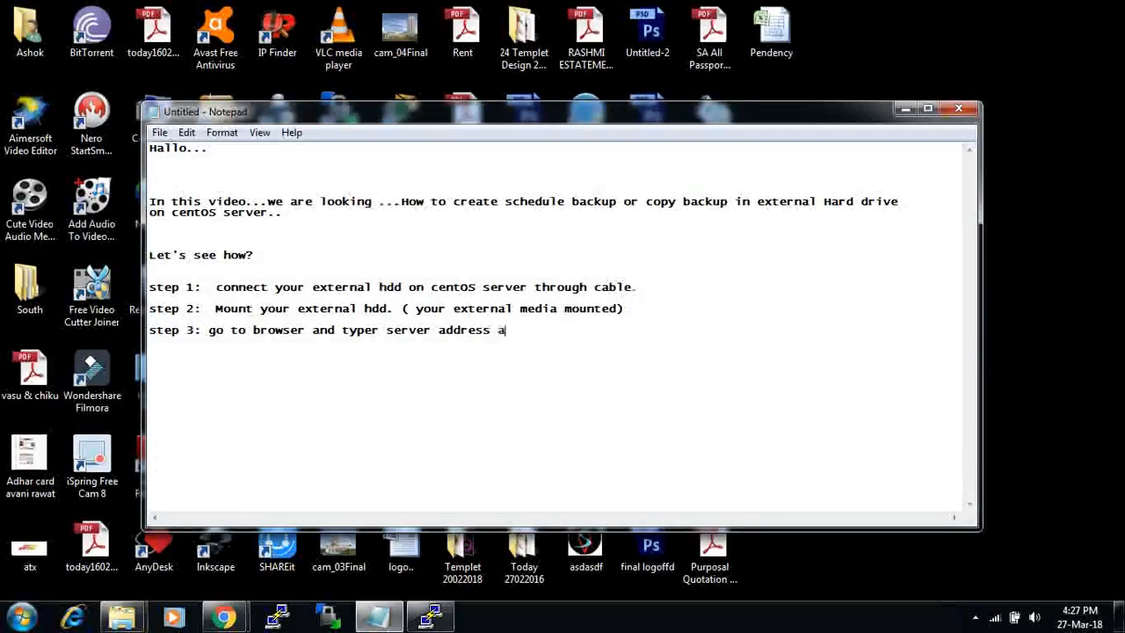
pyautogui.write('look')
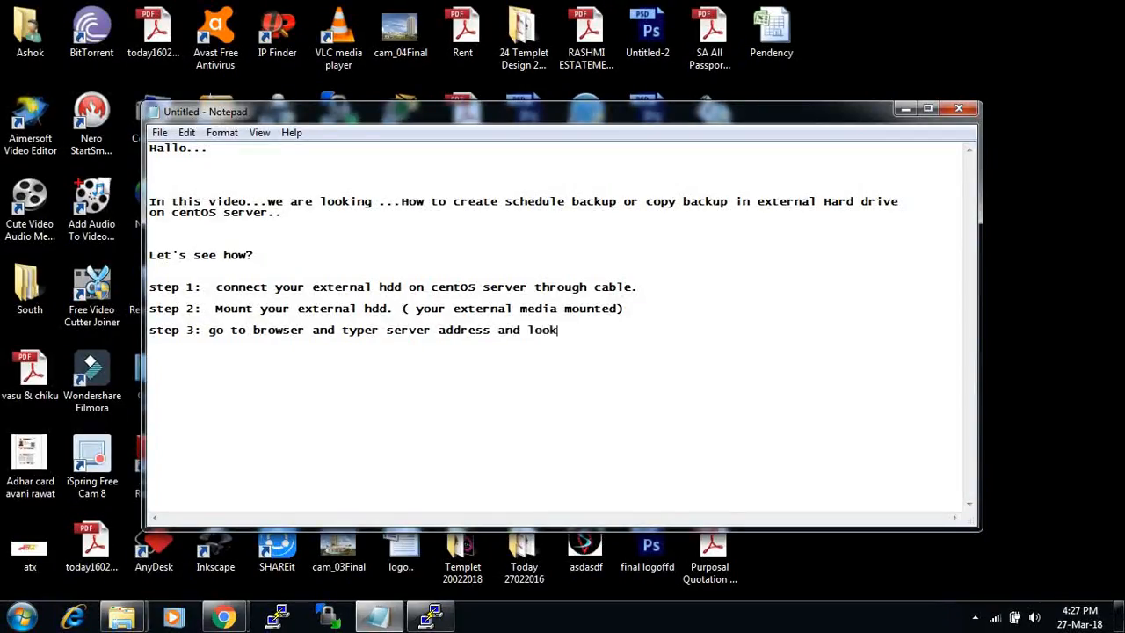
pyautogui.press('BackSpace')
pyautogui.press('BackSpace')
pyautogui.press('BackSpace')
pyautogui.write('serve')
pyautogui.press('BackSpace')
pyautogui.press('BackSpace')
pyautogui.press('BackSpace')
pyautogui.write('follow some step.')
pyautogui.press('Return')
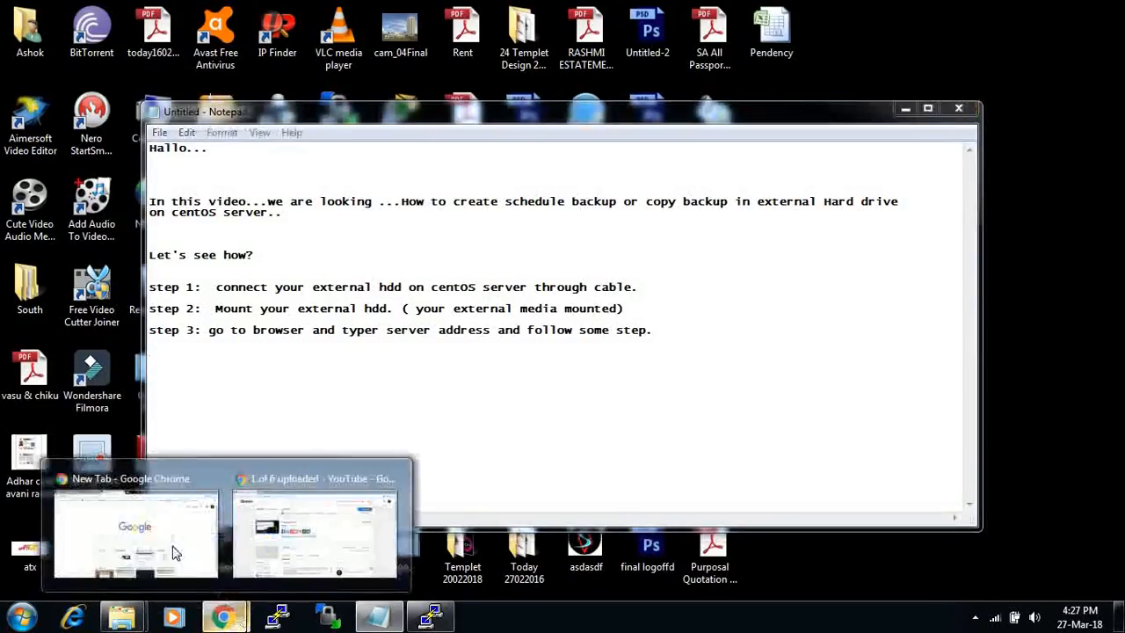
# - Open 172.16.4.2:10000 in Chrome and log into Webmin as root with the account password
pyautogui.click(125, 528)
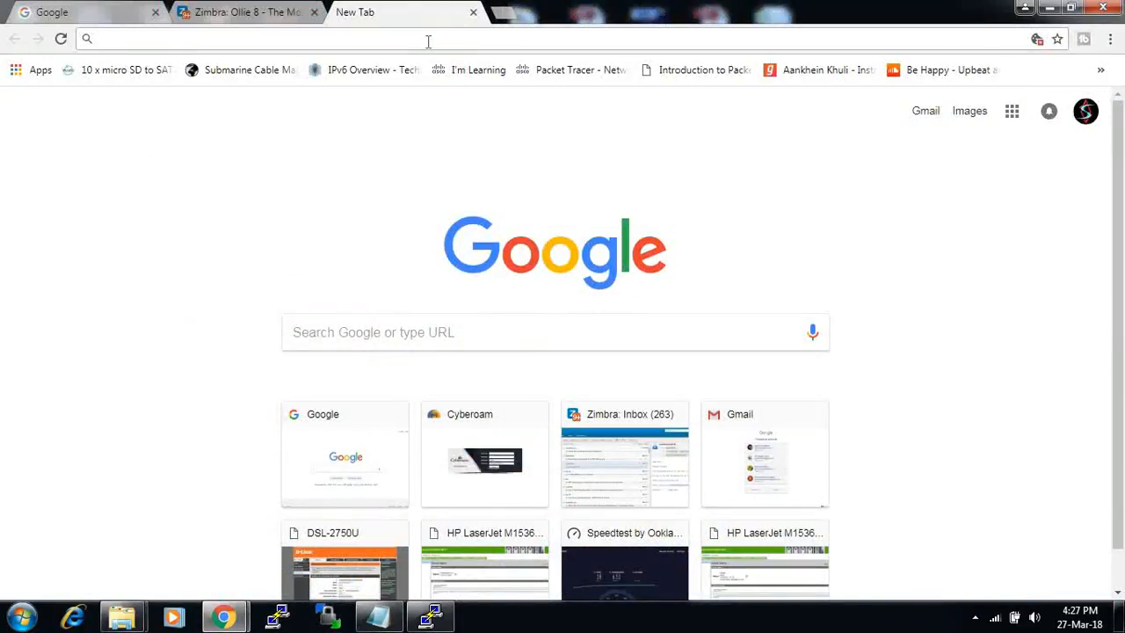
pyautogui.write('172')
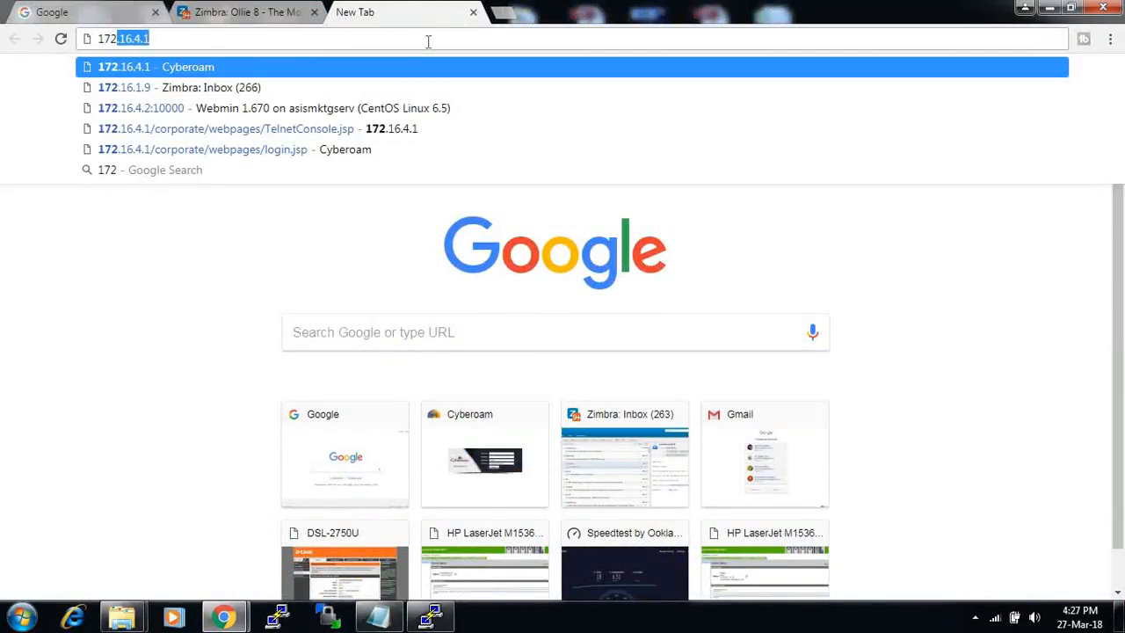
pyautogui.write('.')
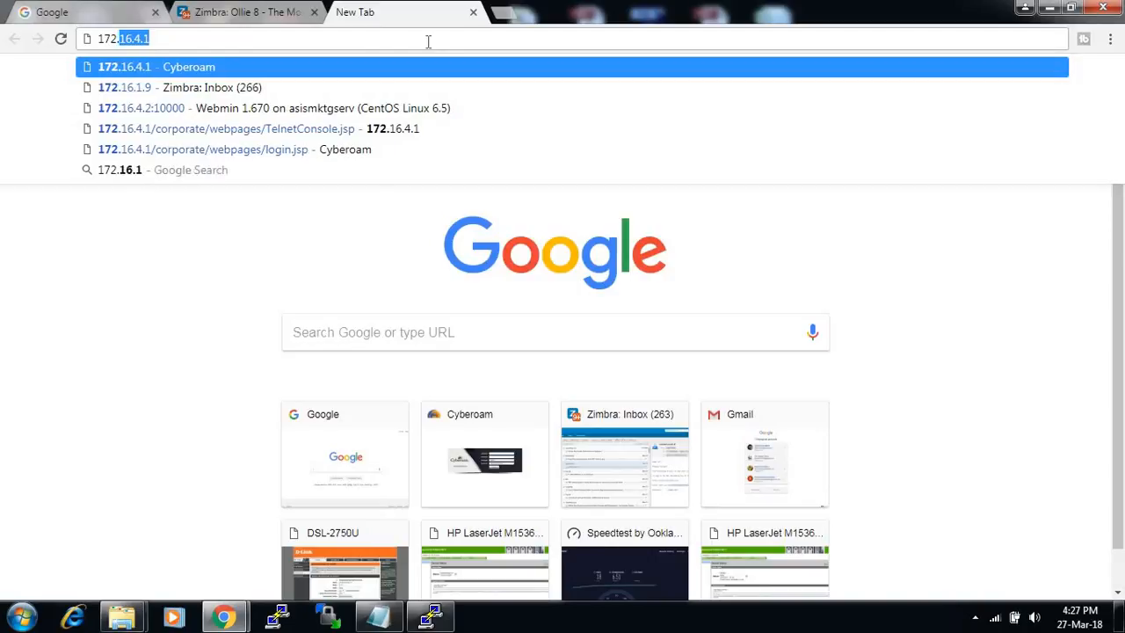
pyautogui.write('16.4.2')
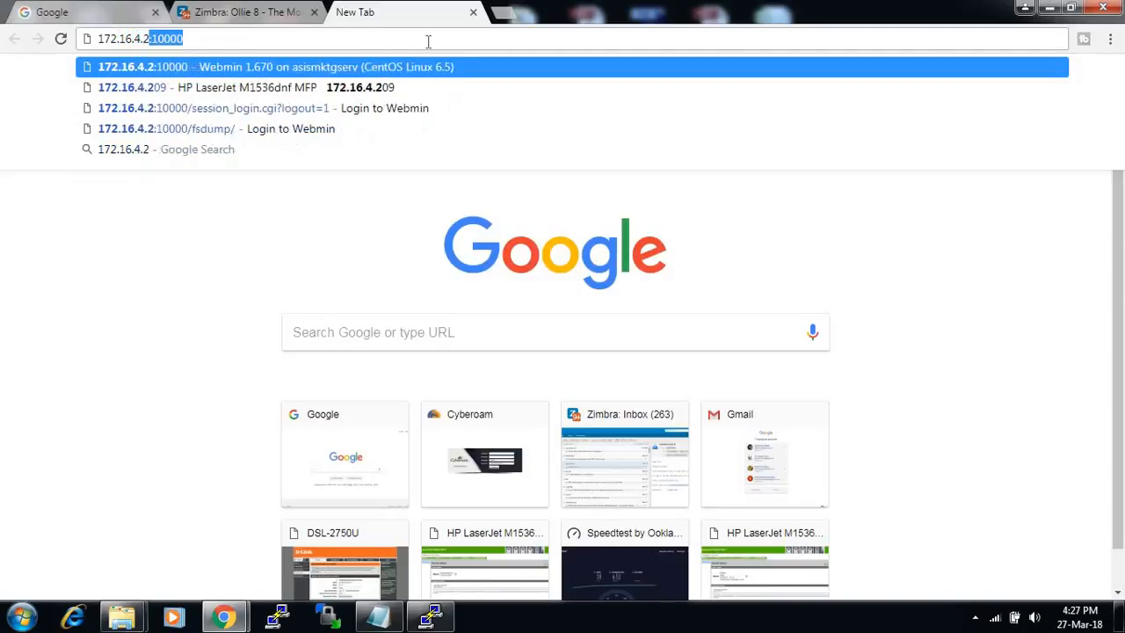
pyautogui.write(':10000')
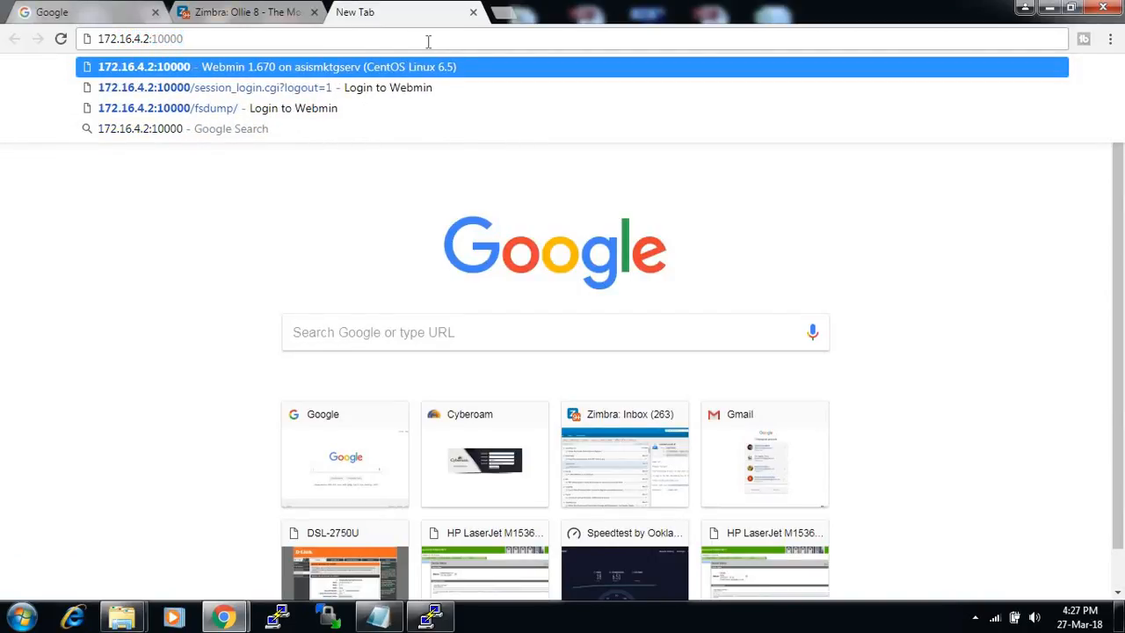
pyautogui.press('Return')
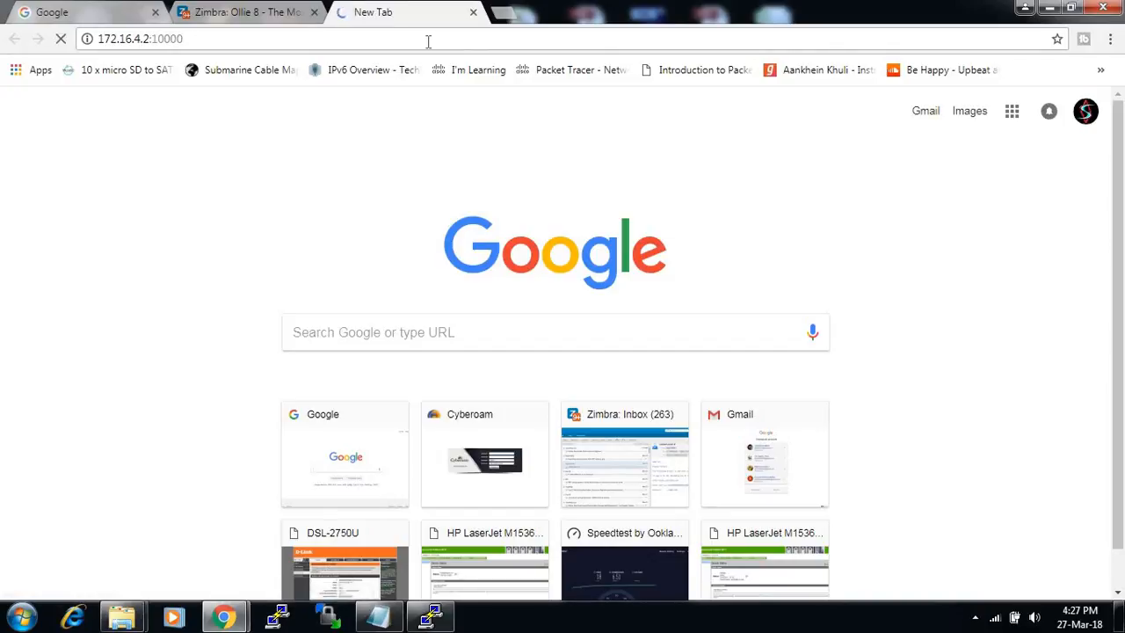
pyautogui.write('root')
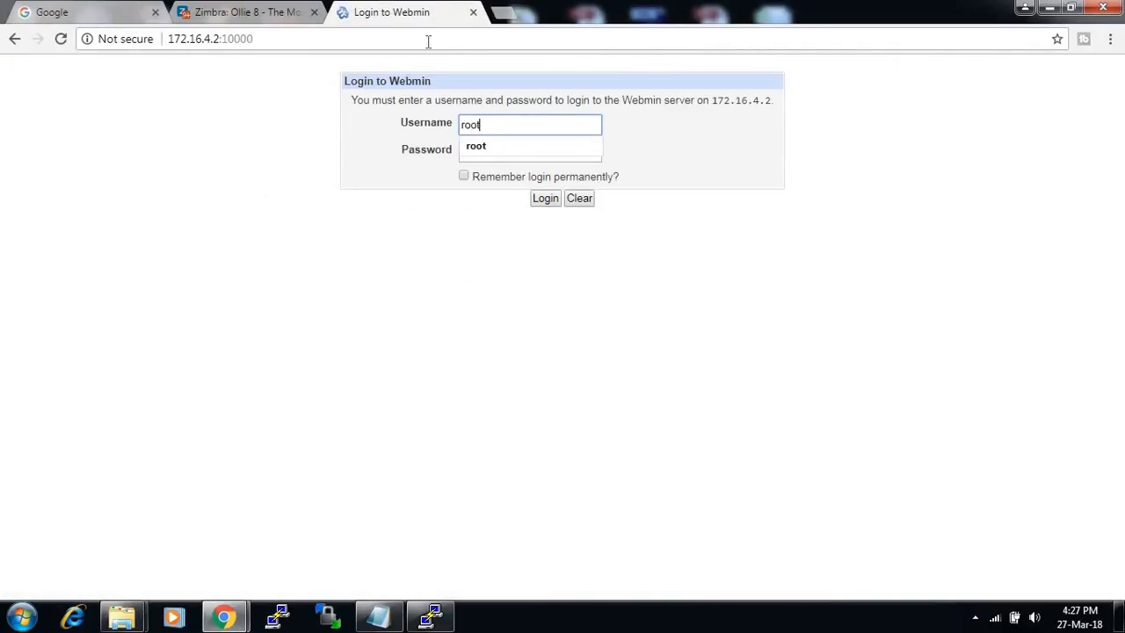
pyautogui.press('Tab')
pyautogui.write('****')
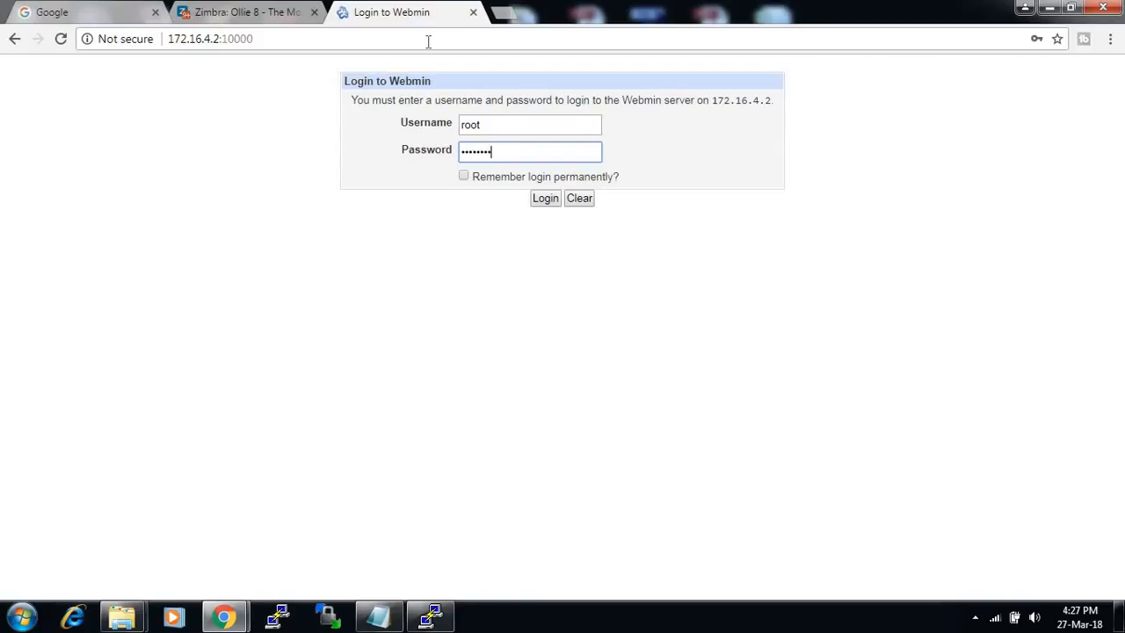
pyautogui.click(552, 201)
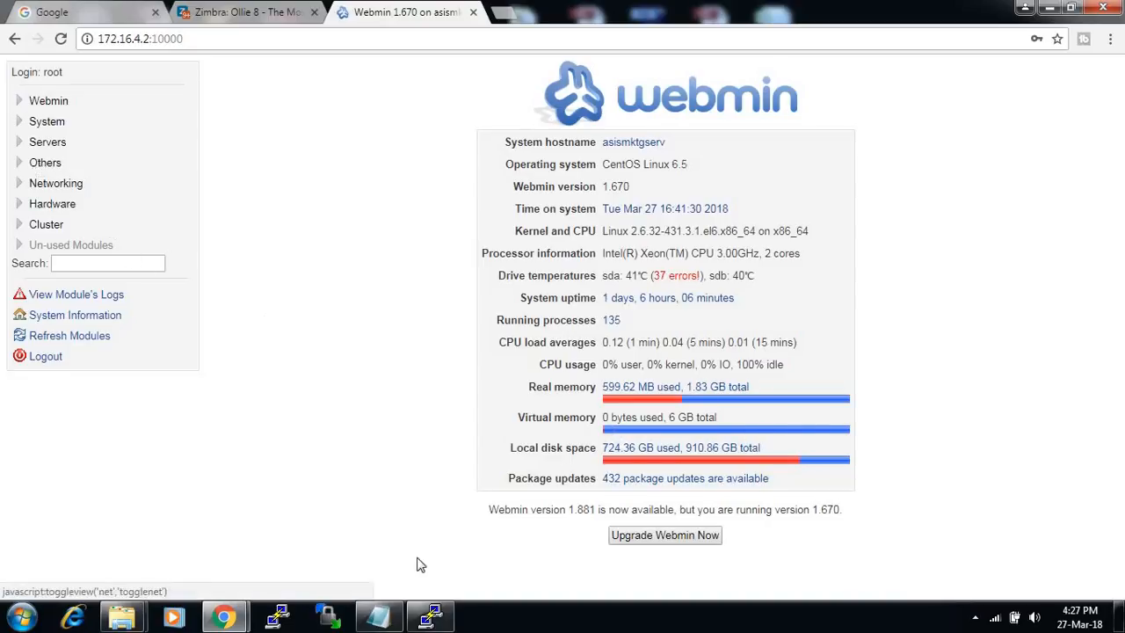
pyautogui.click(380, 617)
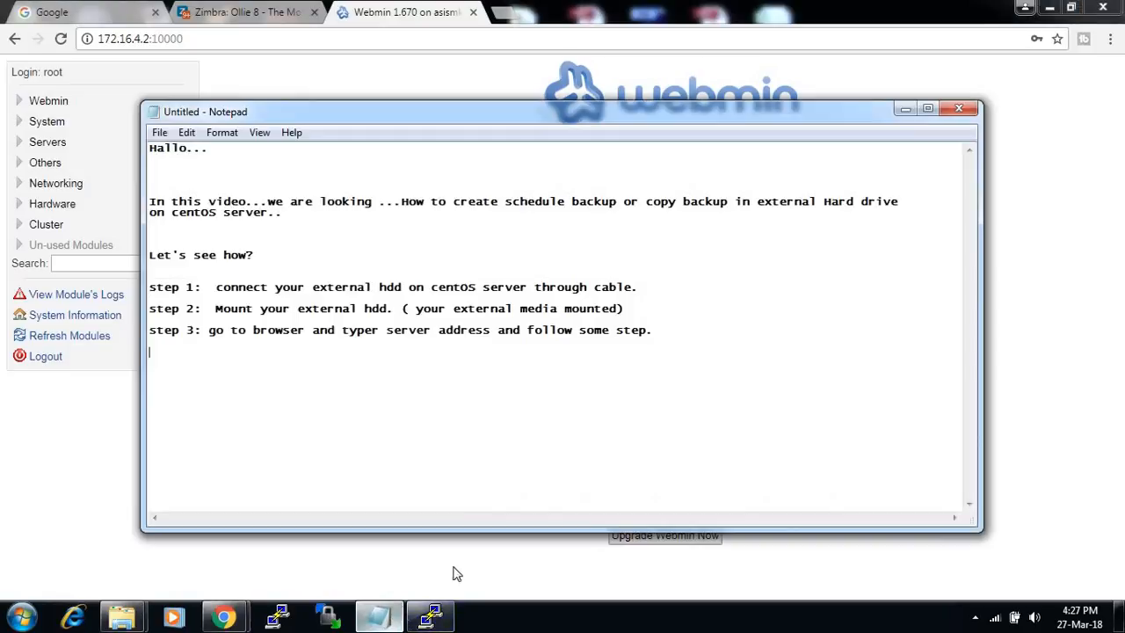
# - Write 'step 4: when we are successful login then goto> system and follow these in...', fixing typos
pyautogui.moveTo(495, 121); pyautogui.dragTo(594, 145)
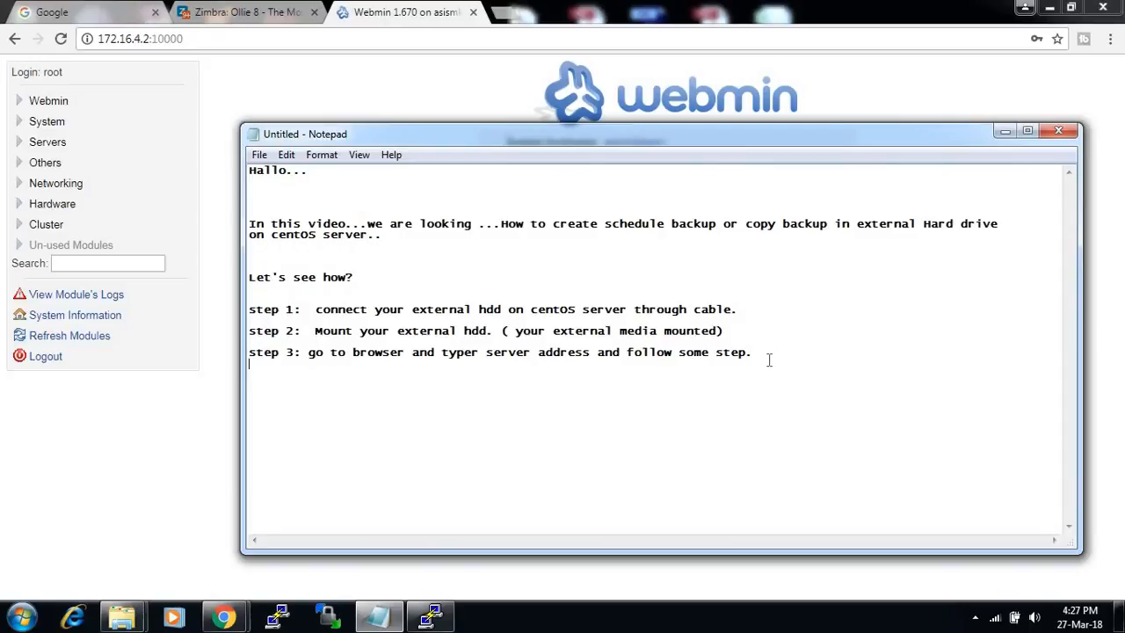
pyautogui.write('step 4:  we are')
pyautogui.press('BackSpace')
pyautogui.press('BackSpace')
pyautogui.press('BackSpace')
pyautogui.press('BackSpace')
pyautogui.press('BackSpace')
pyautogui.write('hen we are')
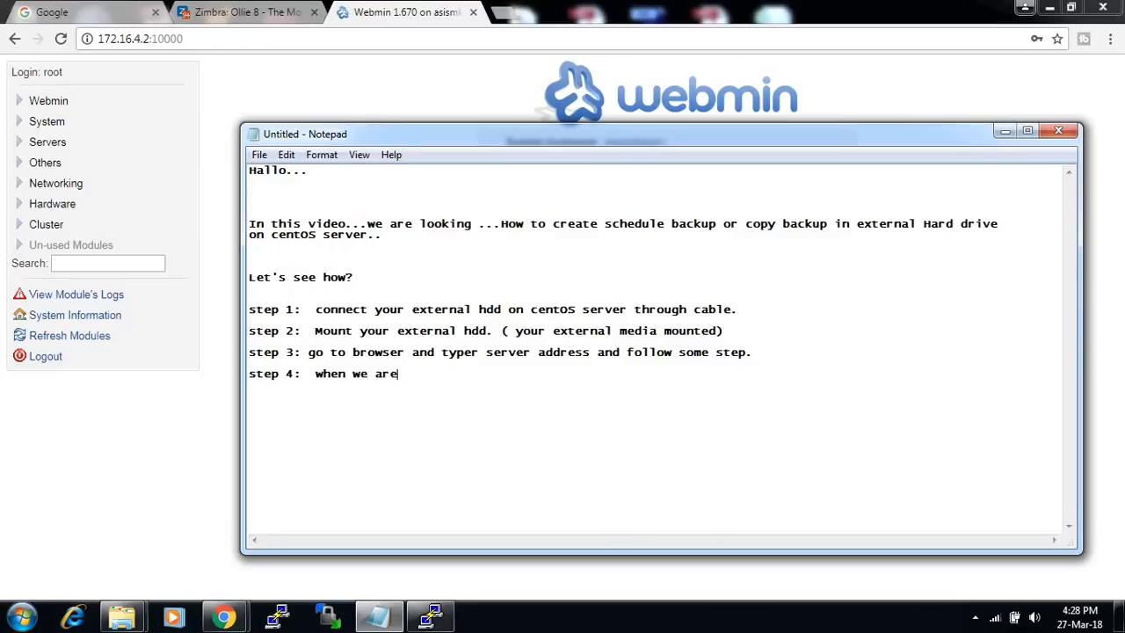
pyautogui.write(' suss')
pyautogui.write('ess')
pyautogui.press('BackSpace')
pyautogui.press('BackSpace')
pyautogui.press('BackSpace')
pyautogui.press('BackSpace')
pyautogui.press('BackSpace')
pyautogui.write('ccessful login  ')
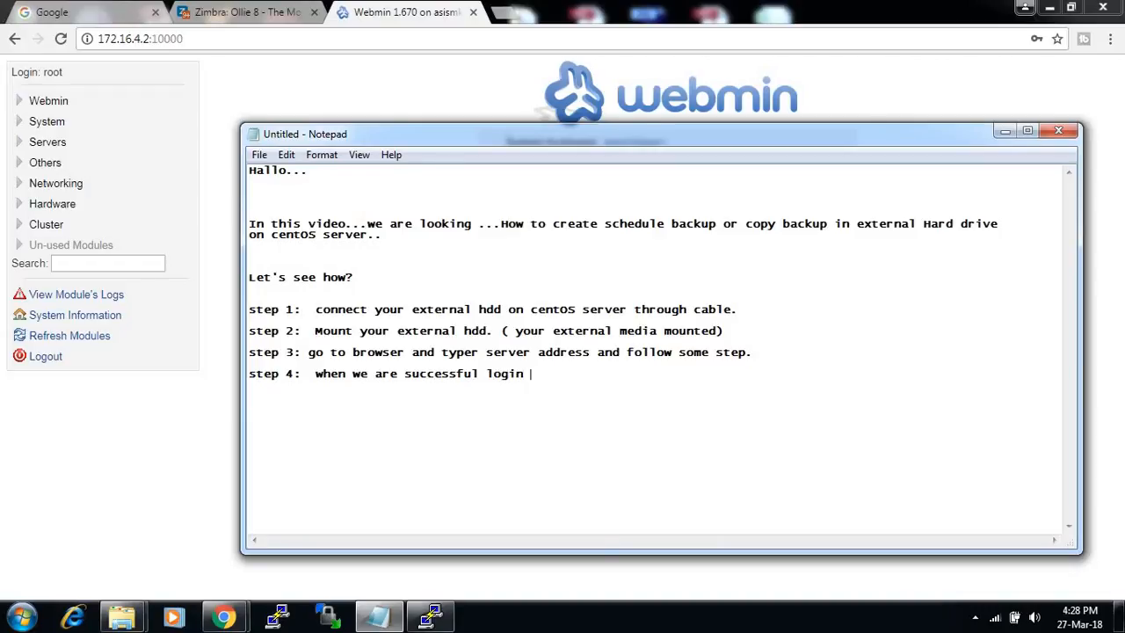
pyautogui.write('then goto> system')
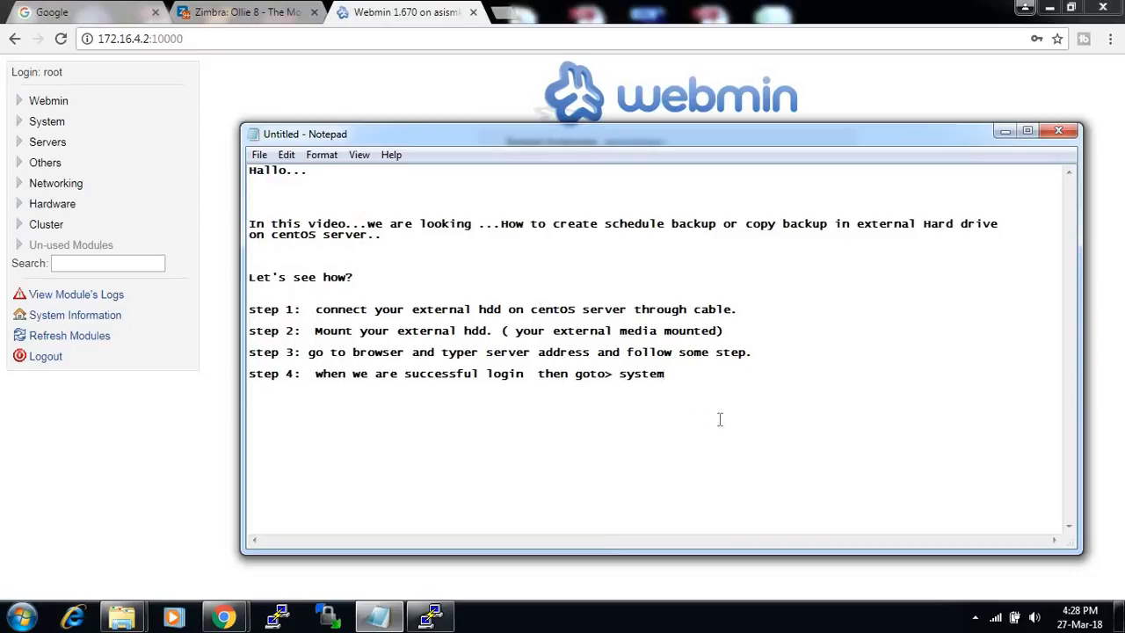
pyautogui.write(' and follow these inst.')
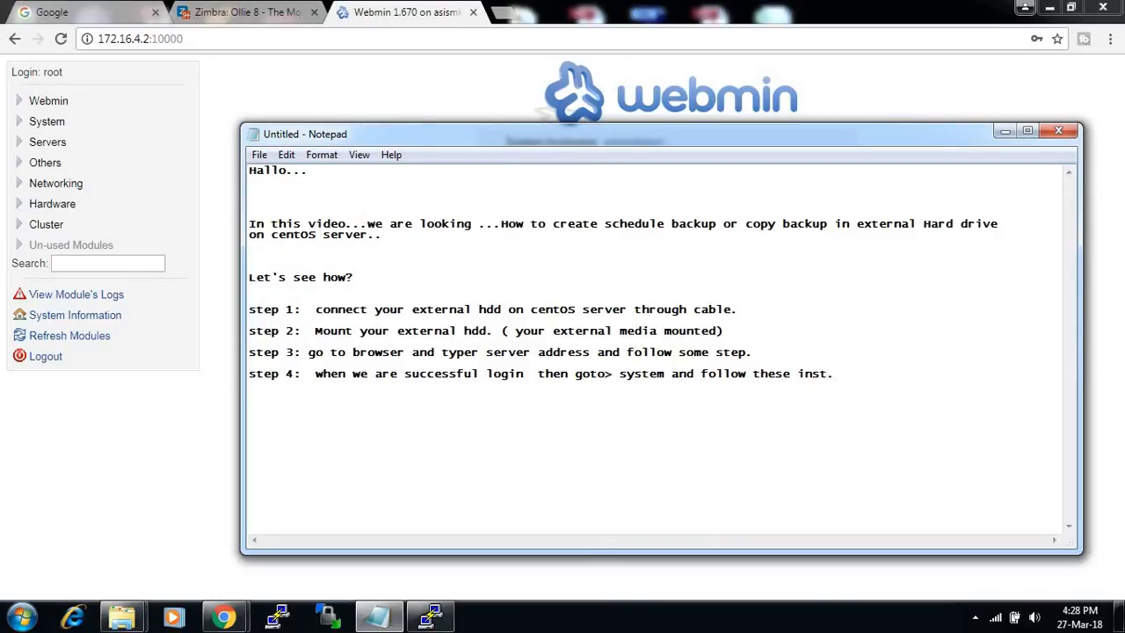
pyautogui.click(226, 67)
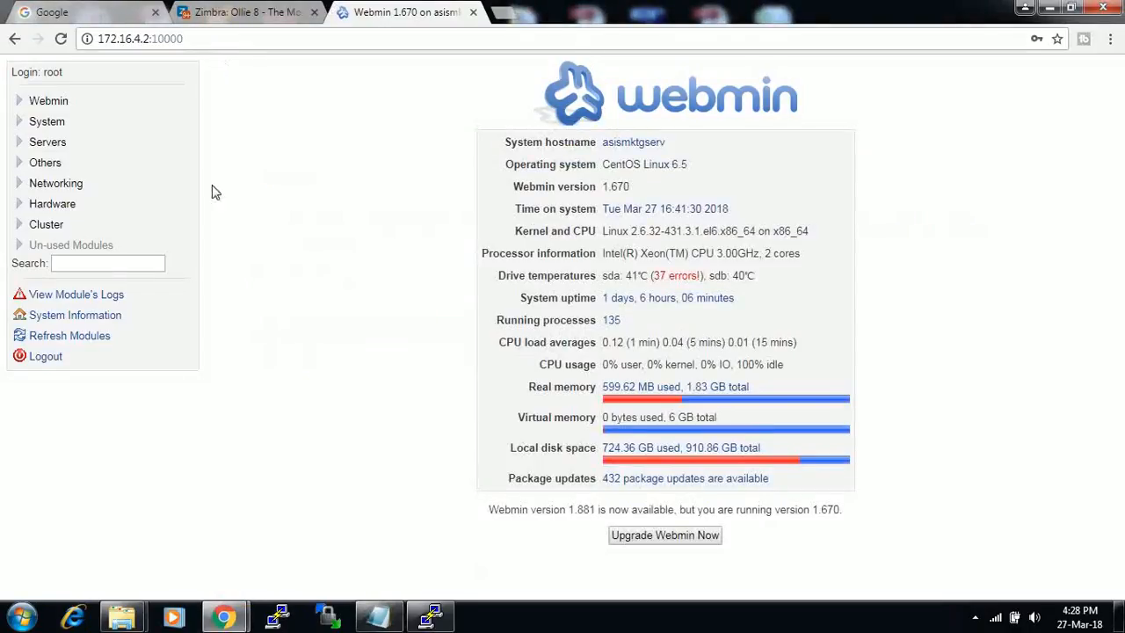
# - Open System > Filesystem Backup in the Webmin sidebar to view the two /home TAR backups
pyautogui.click(19, 121)
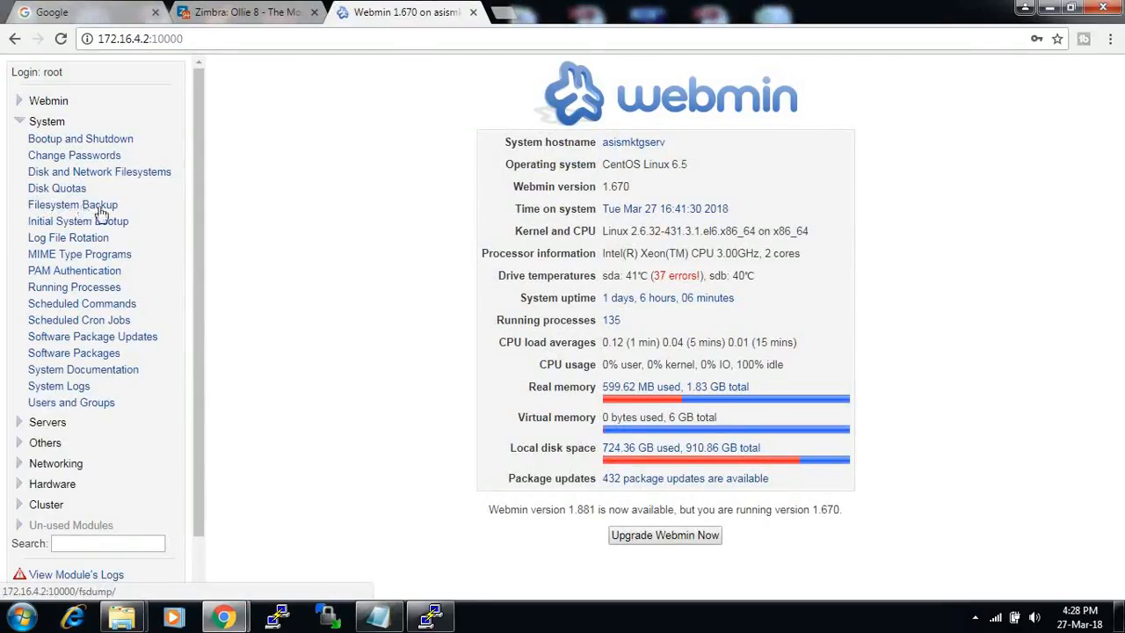
pyautogui.moveTo(127, 210); pyautogui.dragTo(29, 206)
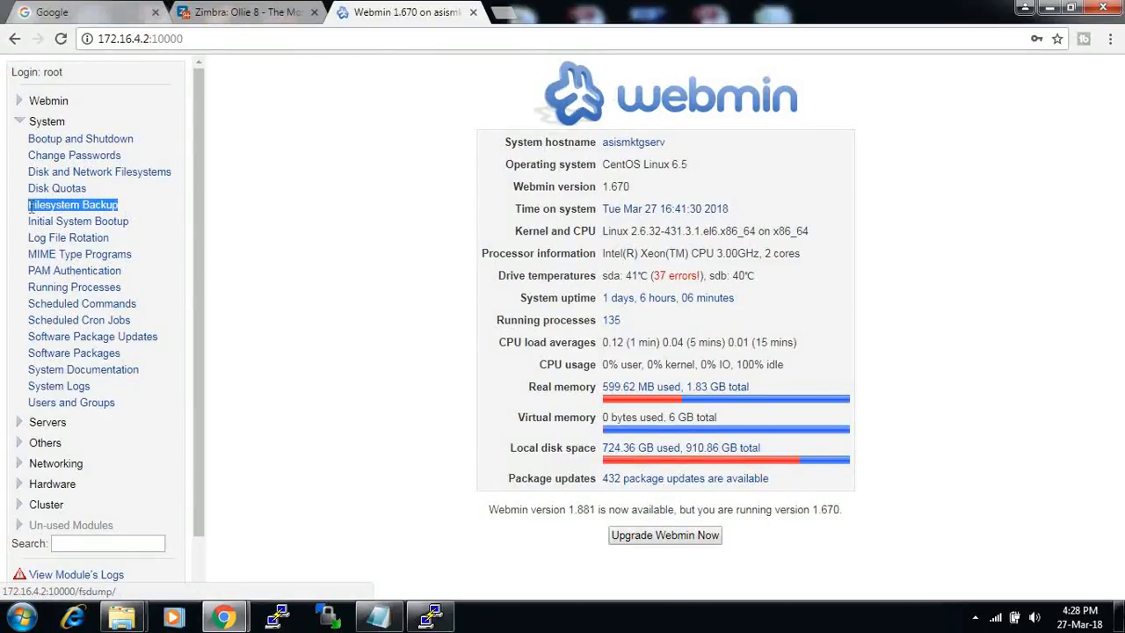
pyautogui.click(83, 206)
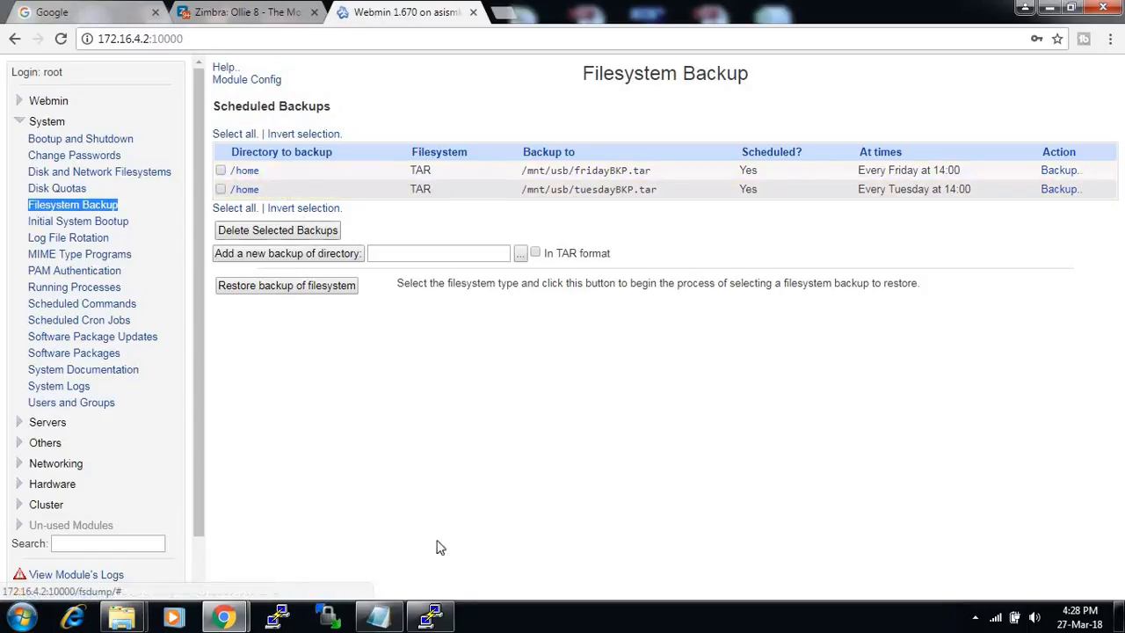
pyautogui.click(378, 618)
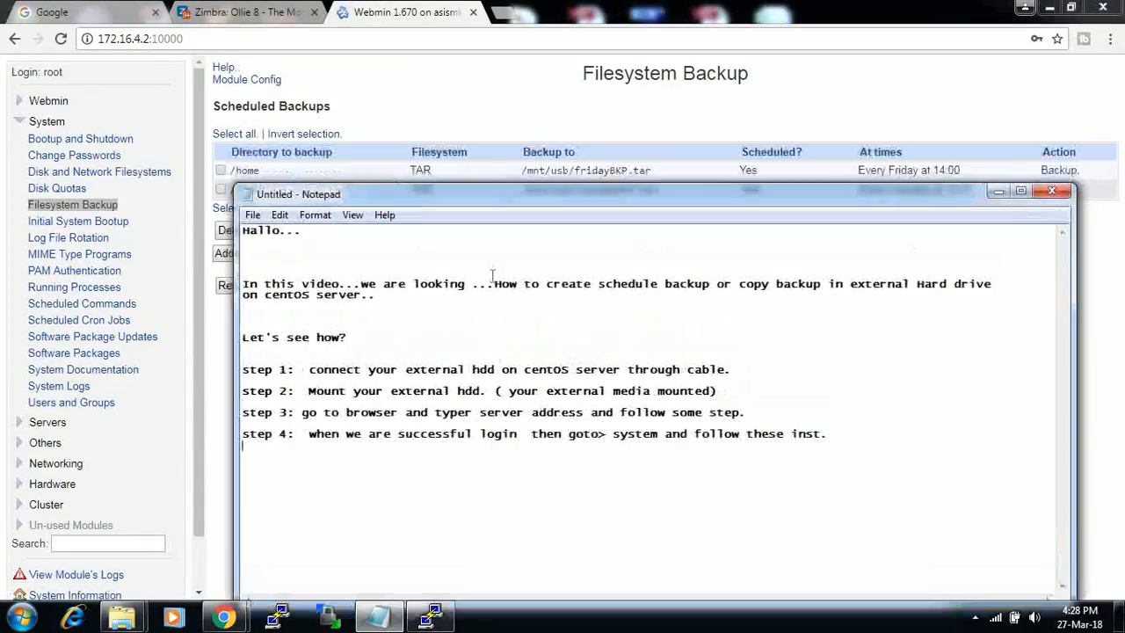
pyautogui.click(839, 438)
# - Add the note 'here is my two backup....already running..' followed by 'step 5:'
pyautogui.press('Return')
pyautogui.write('here is ')
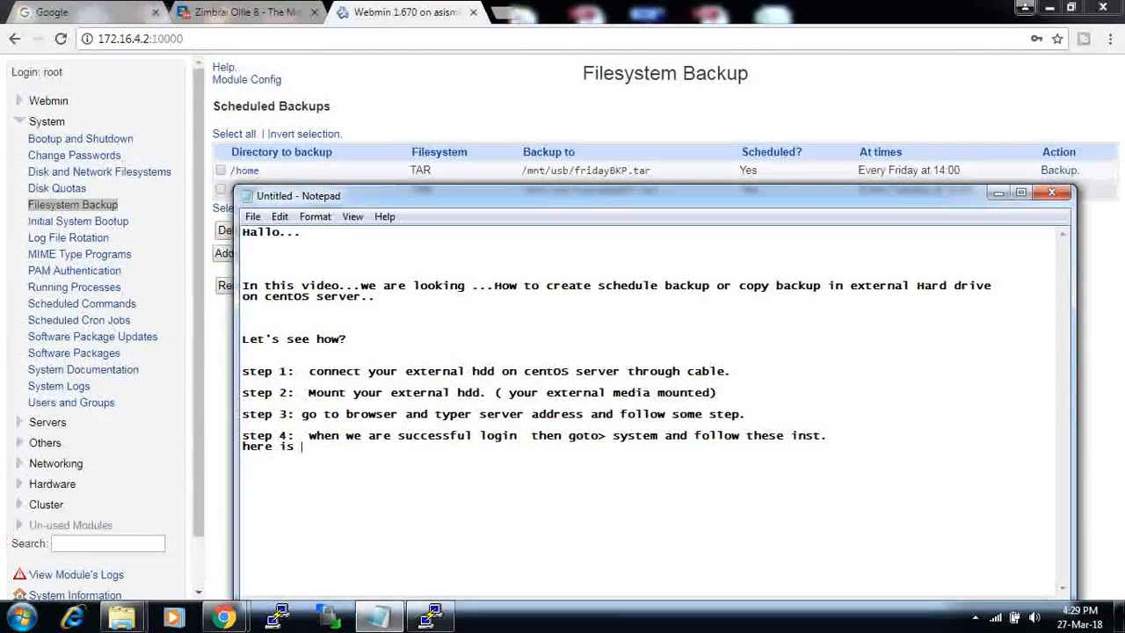
pyautogui.write('my two back')
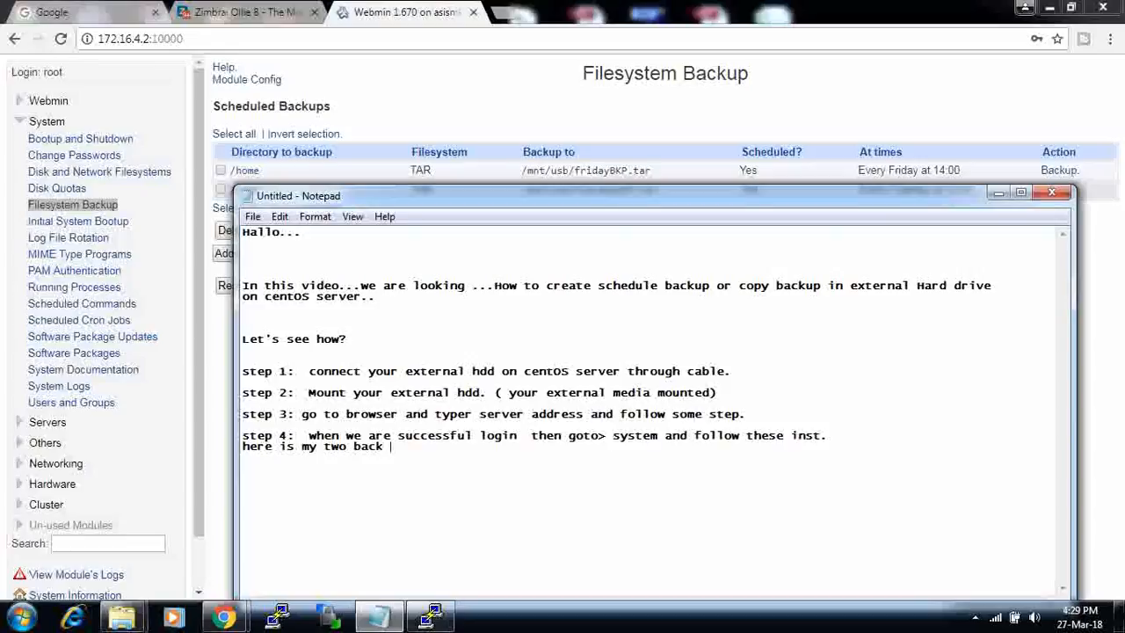
pyautogui.write('up....')
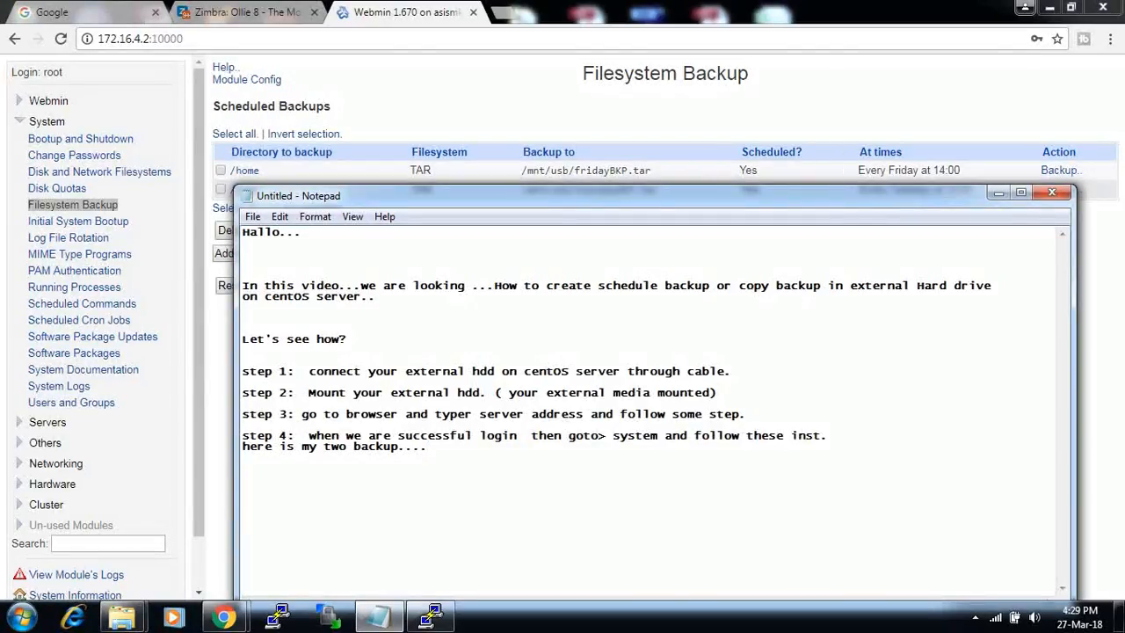
pyautogui.write('all')
pyautogui.write('already')
pyautogui.press('BackSpace')
pyautogui.press('BackSpace')
pyautogui.press('BackSpace')
pyautogui.press('BackSpace')
pyautogui.press('BackSpace')
pyautogui.press('BackSpace')
pyautogui.press('BackSpace')
pyautogui.write('lre')
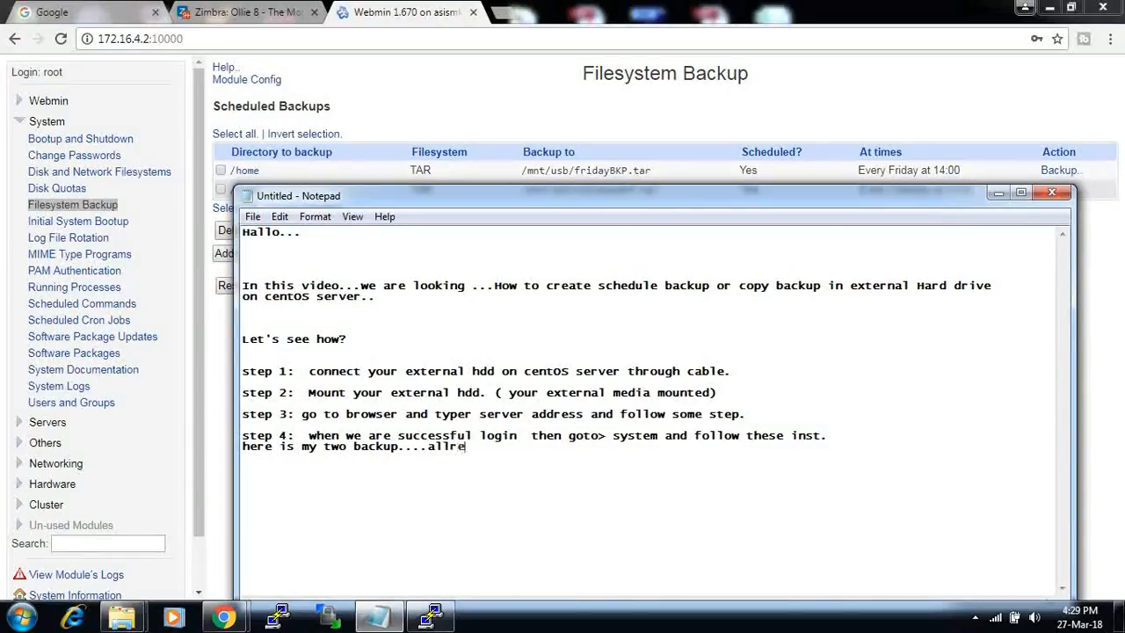
pyautogui.write('ady running..  ste')
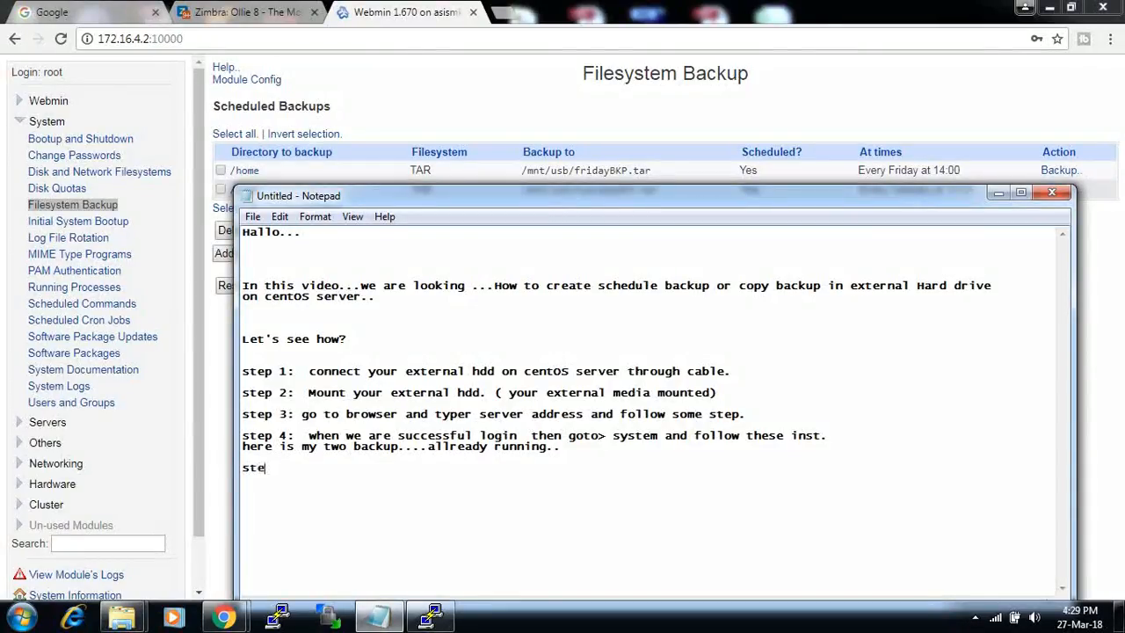
pyautogui.write('p 5:')
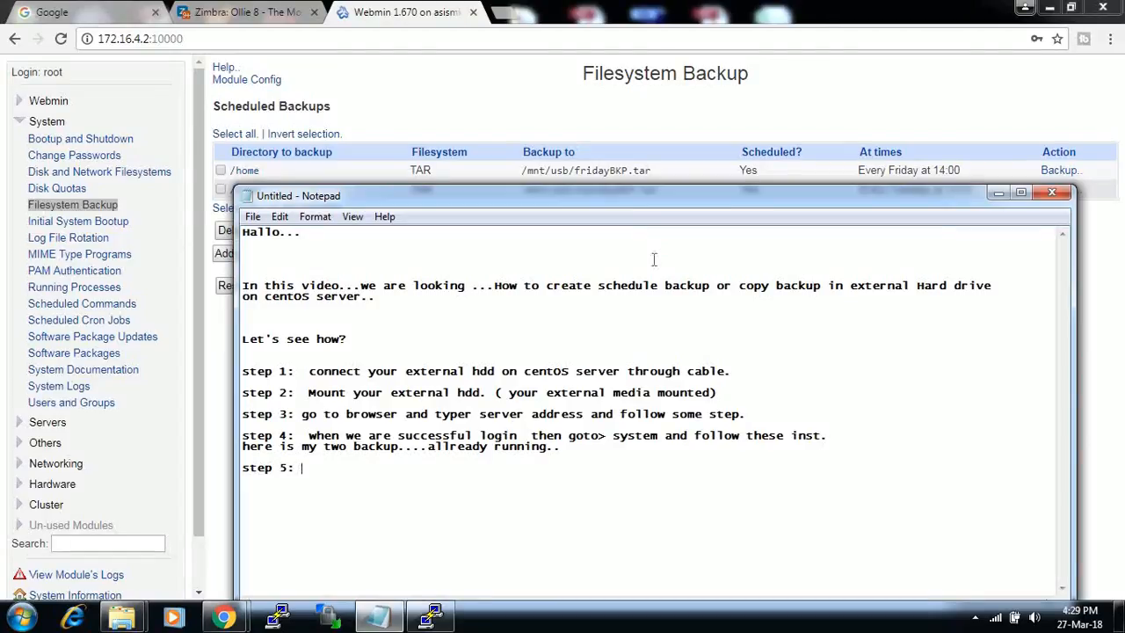
# - Finish step 5 as 'add a new backup and follow me...' and try adding a new directory backup in Webmin
pyautogui.moveTo(626, 196); pyautogui.dragTo(637, 138)
pyautogui.write('add a new ba')
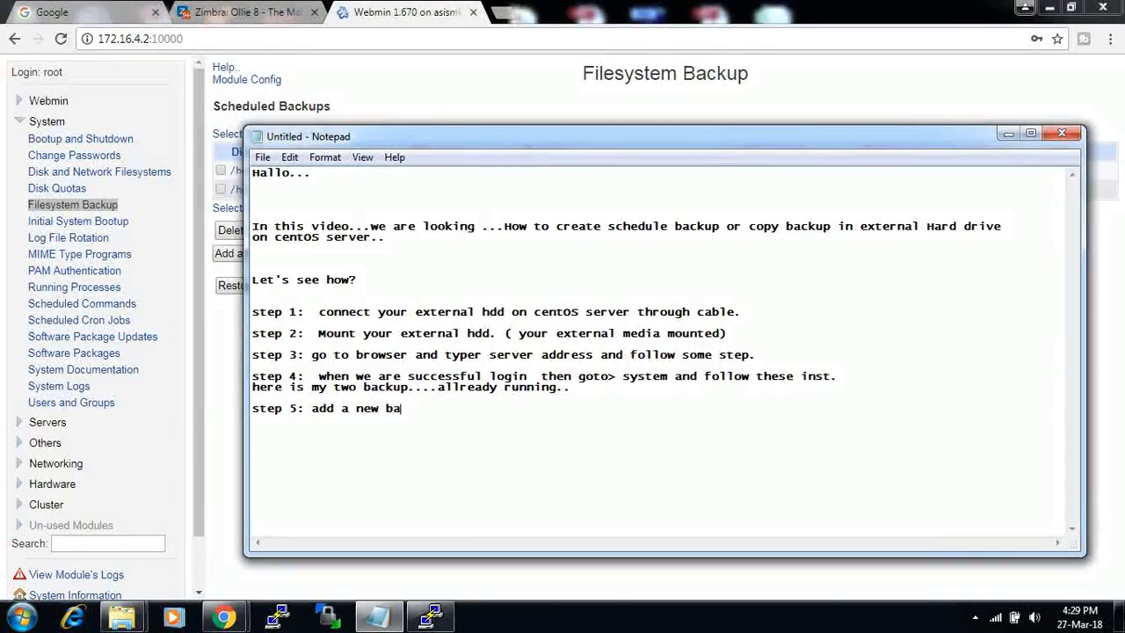
pyautogui.write('ckup and follow me...')
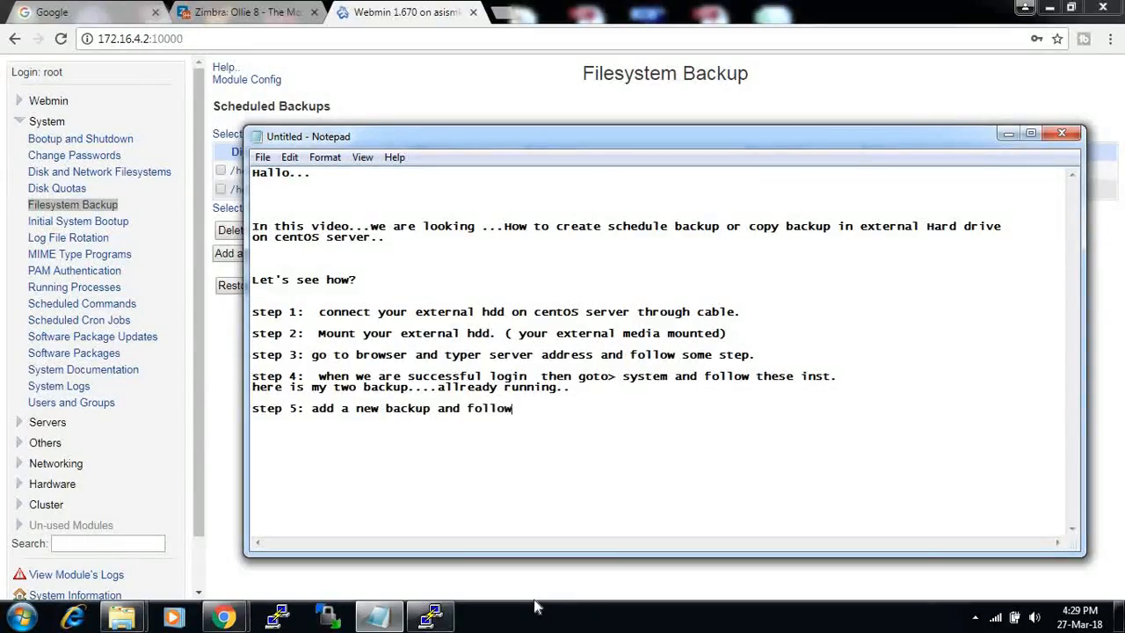
pyautogui.click(535, 104)
pyautogui.click(278, 254)
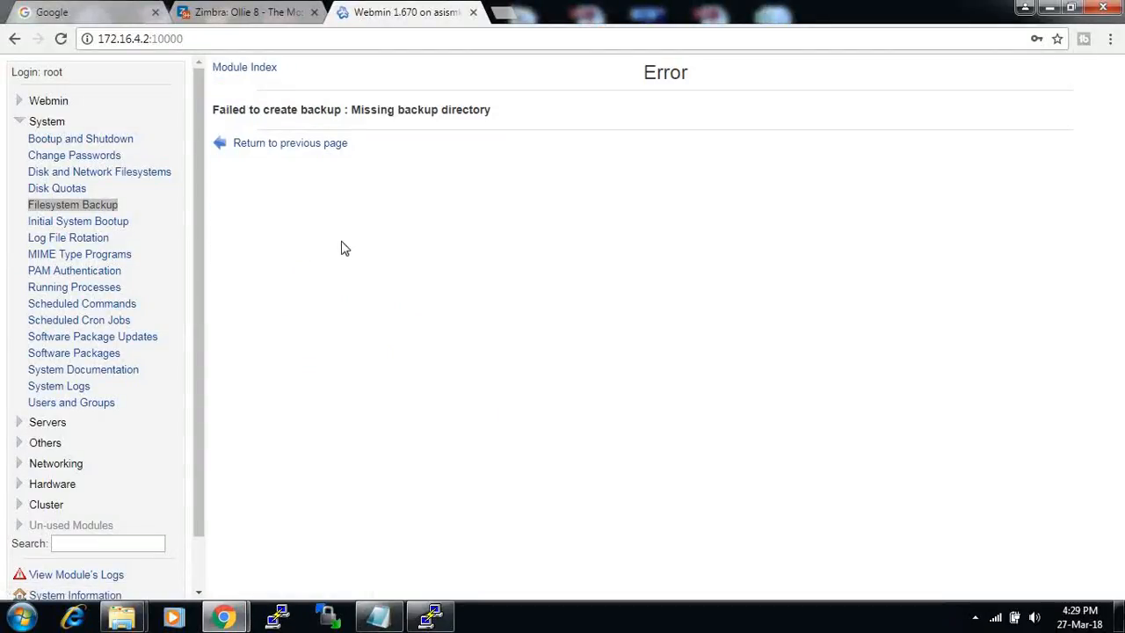
# - Go back from the error, retry adding a backup, and open the directory chooser
pyautogui.click(286, 144)
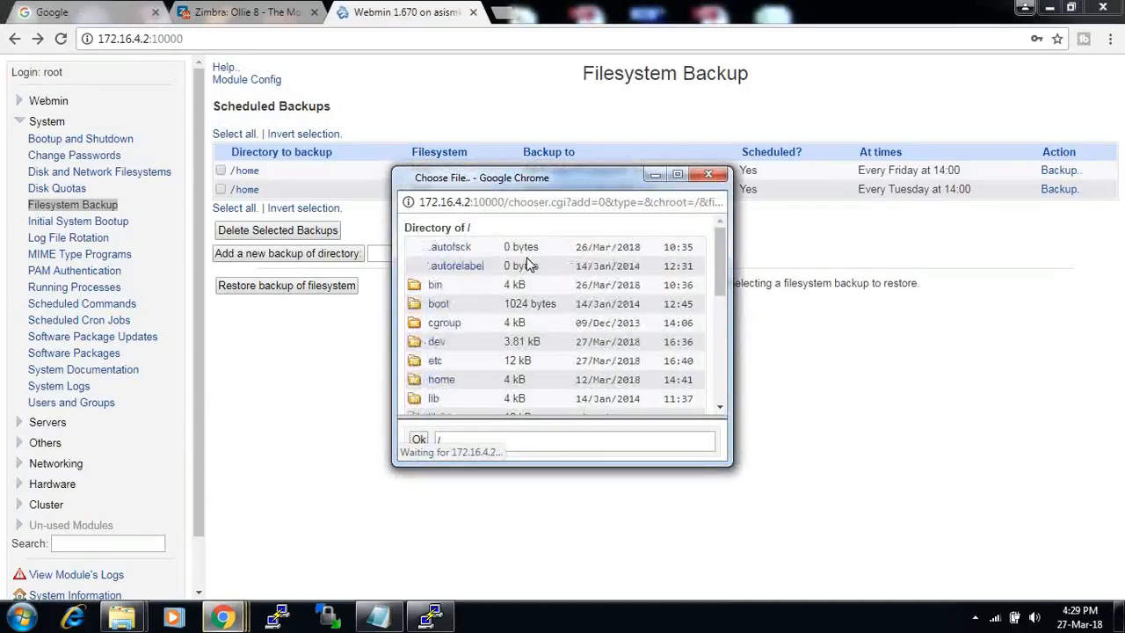
pyautogui.click(708, 177)
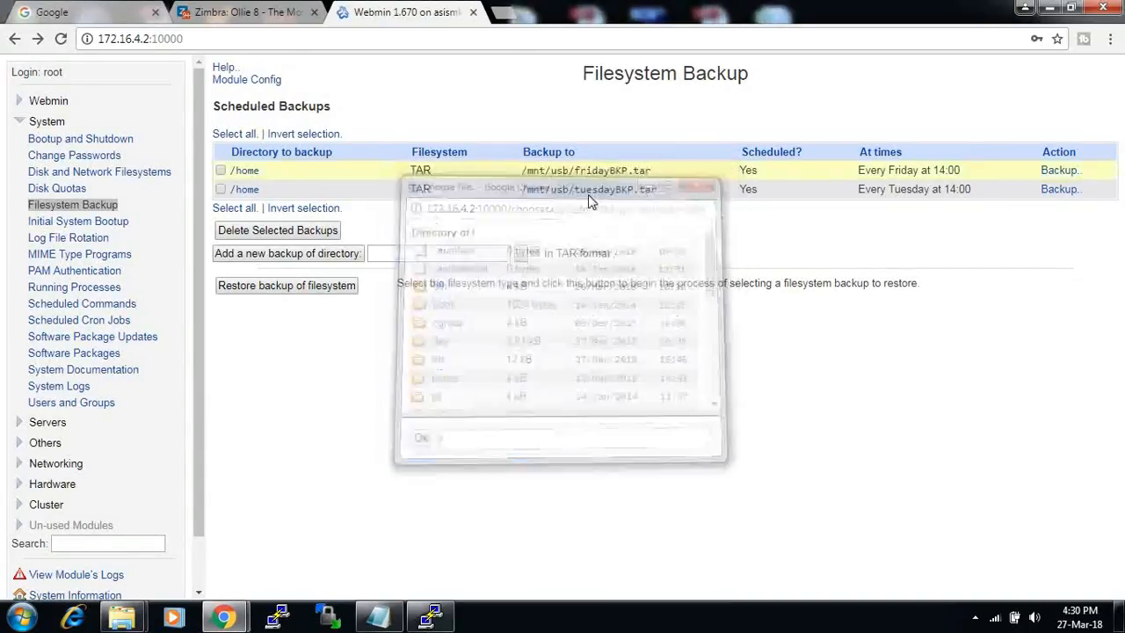
pyautogui.click(297, 253)
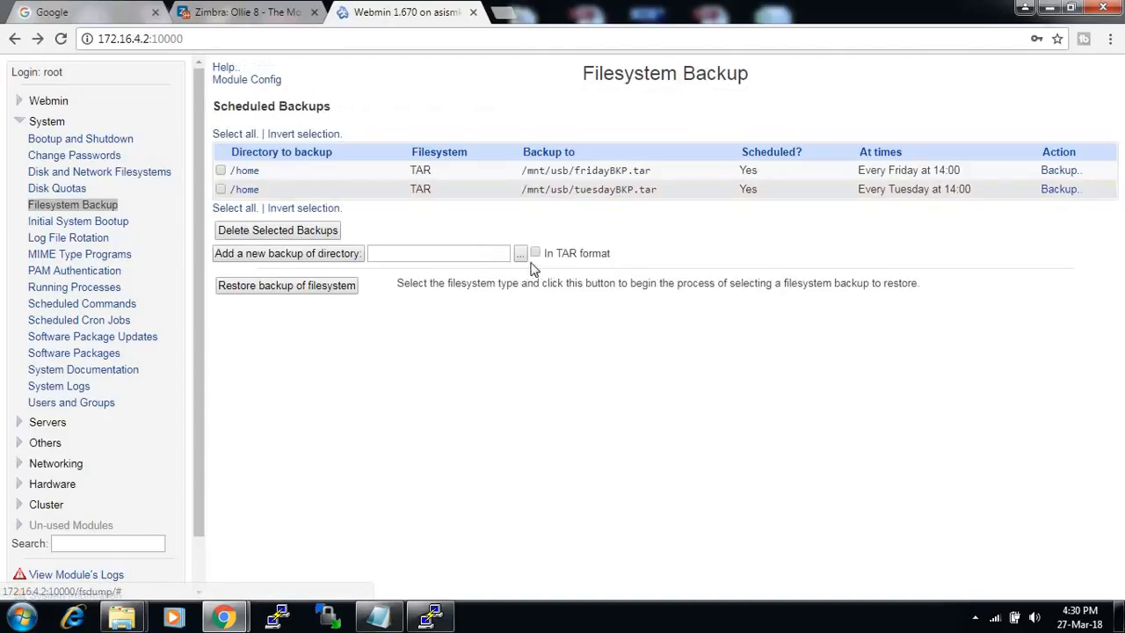
pyautogui.click(522, 253)
pyautogui.scroll(-3, 578, 326)
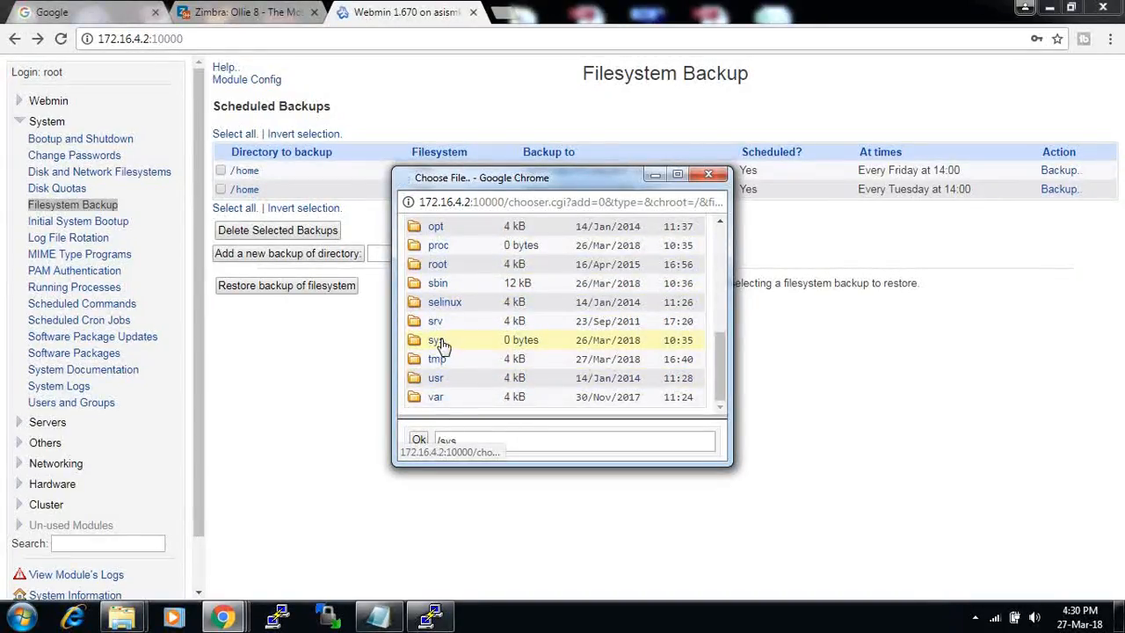
# - Maximize the chooser and browse the /sys, /dev and /media folders
pyautogui.click(438, 341)
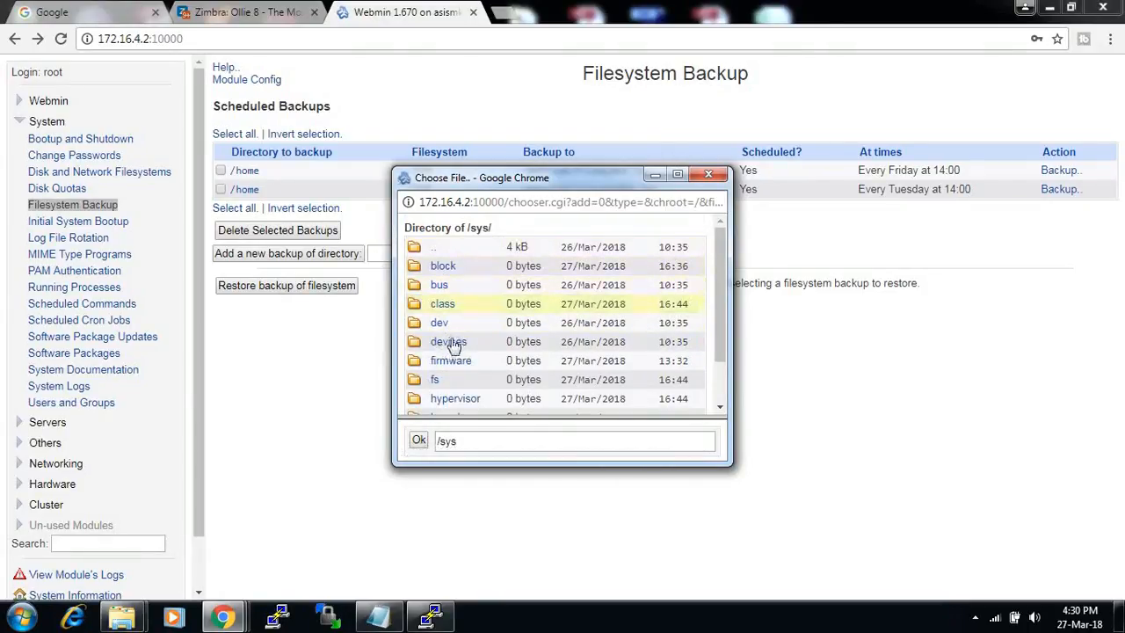
pyautogui.click(677, 174)
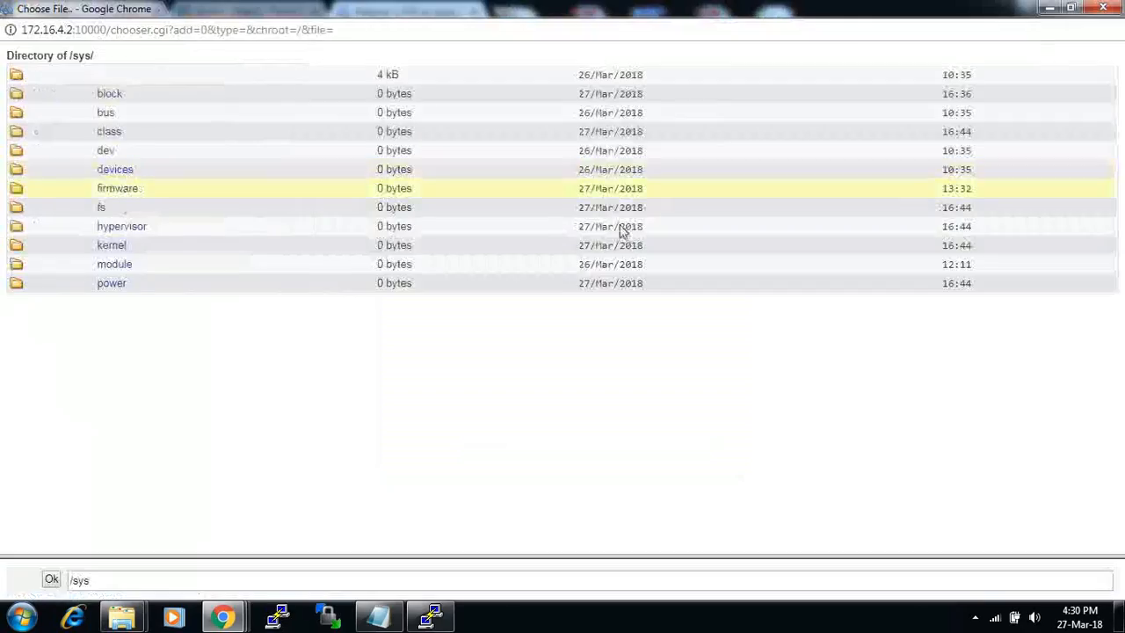
pyautogui.click(102, 152)
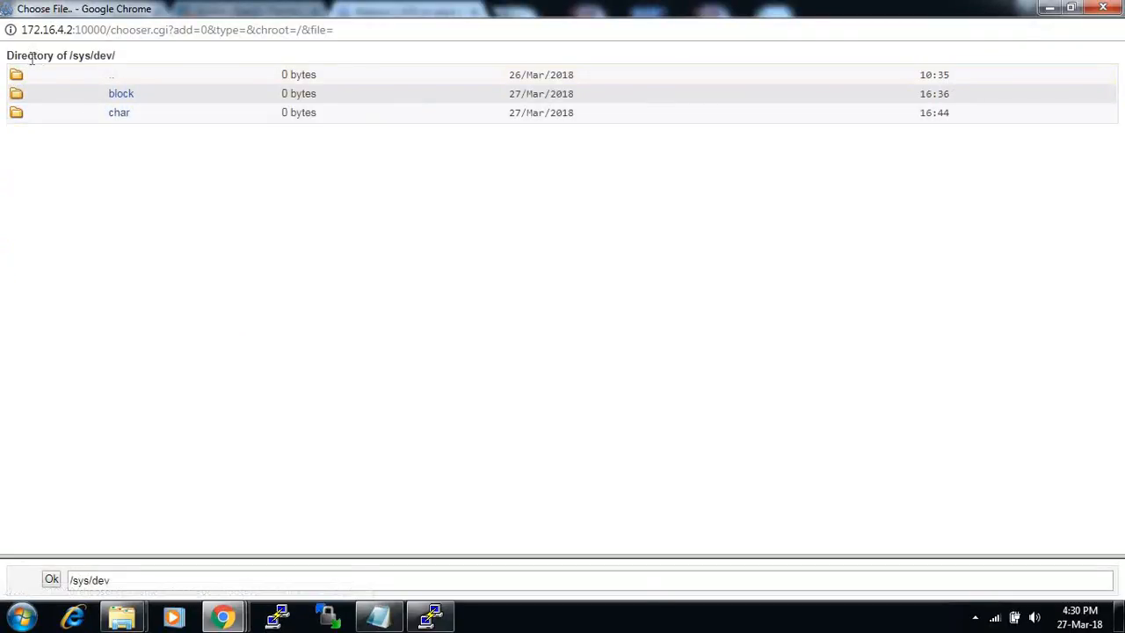
pyautogui.click(111, 80)
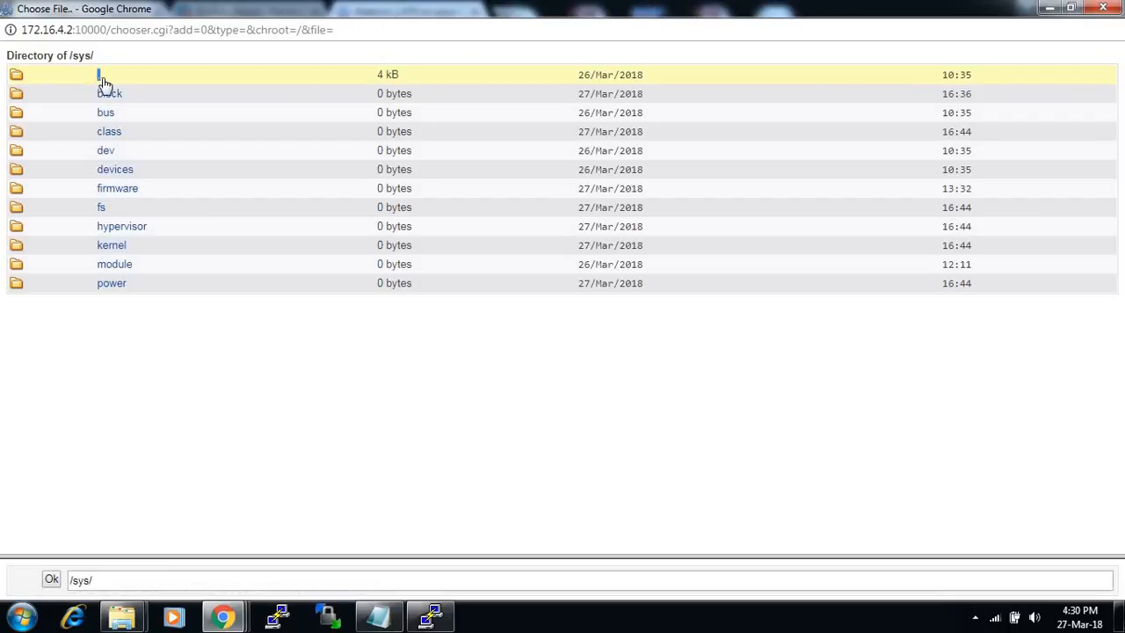
pyautogui.click(102, 79)
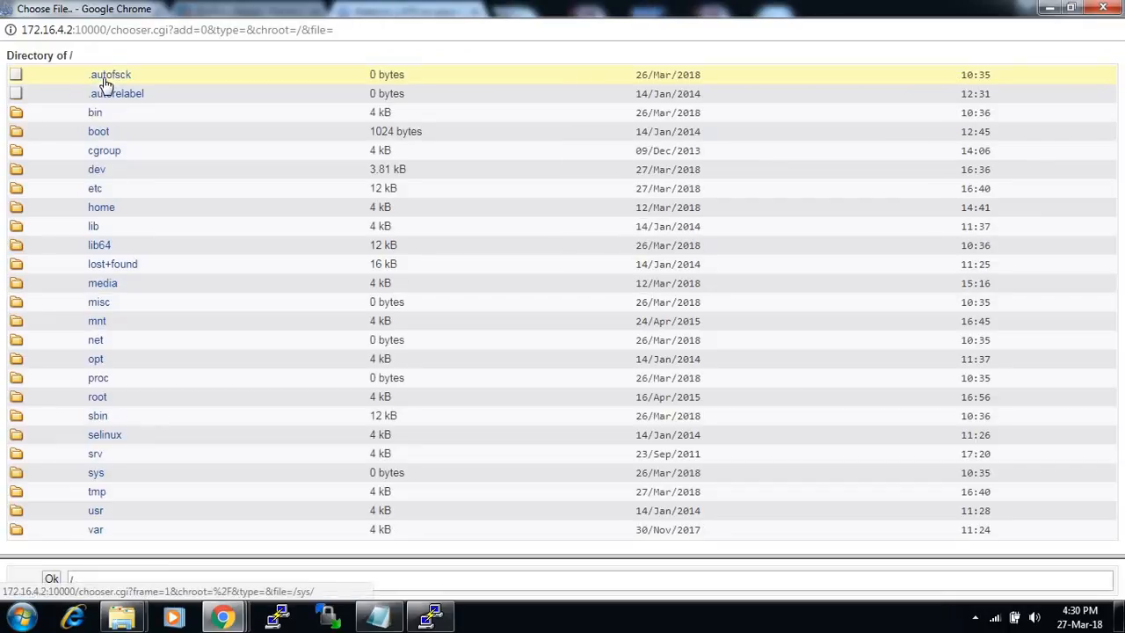
pyautogui.click(99, 170)
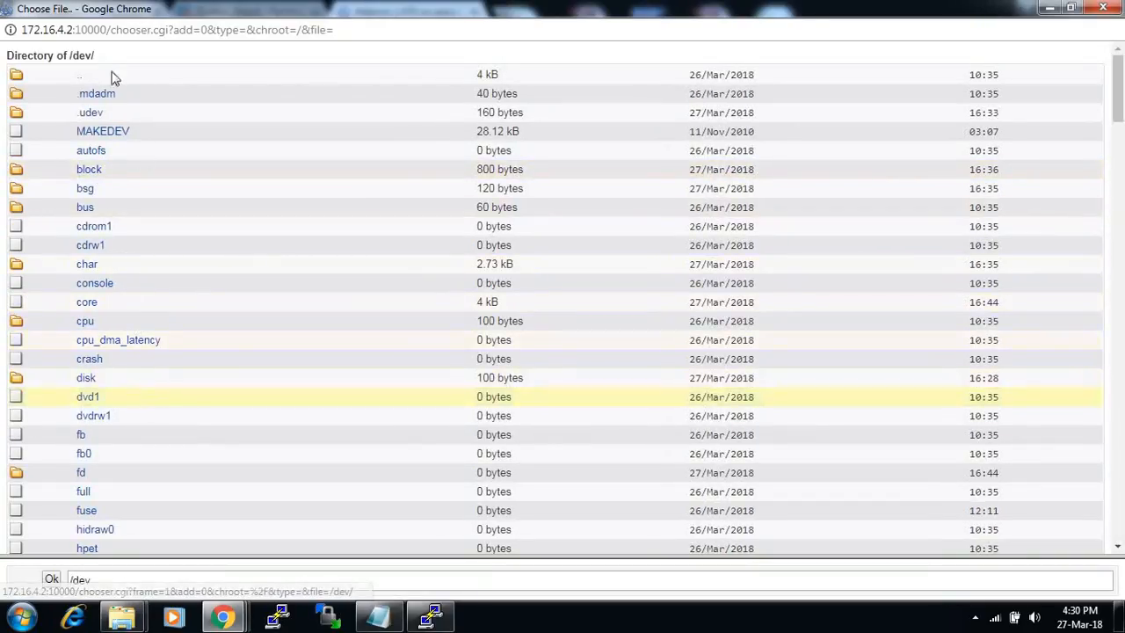
pyautogui.click(84, 79)
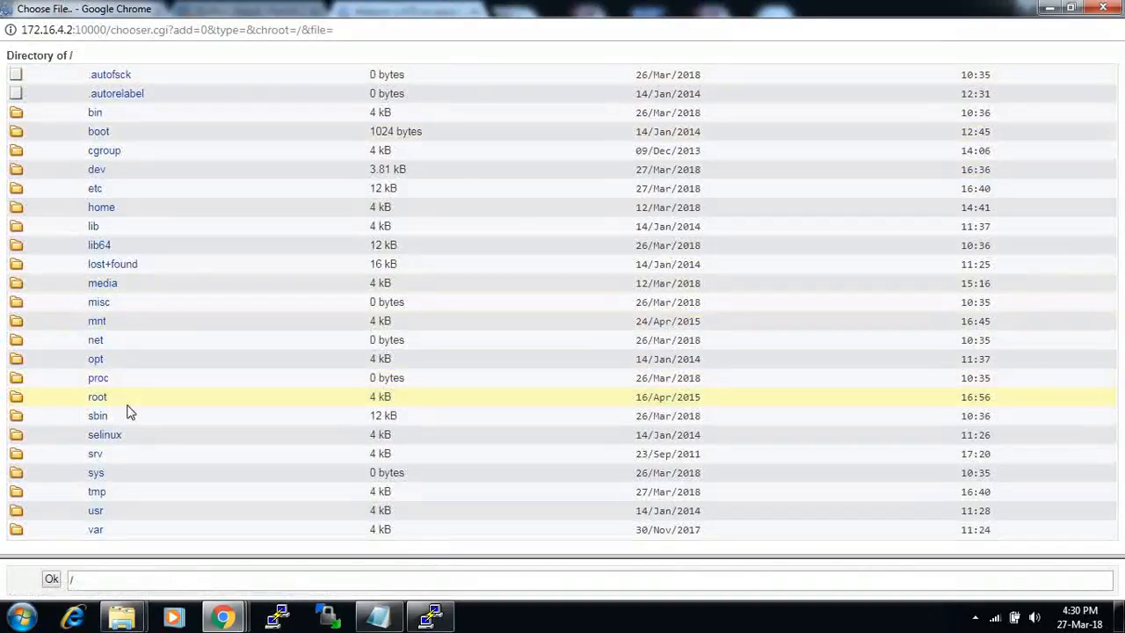
pyautogui.click(106, 285)
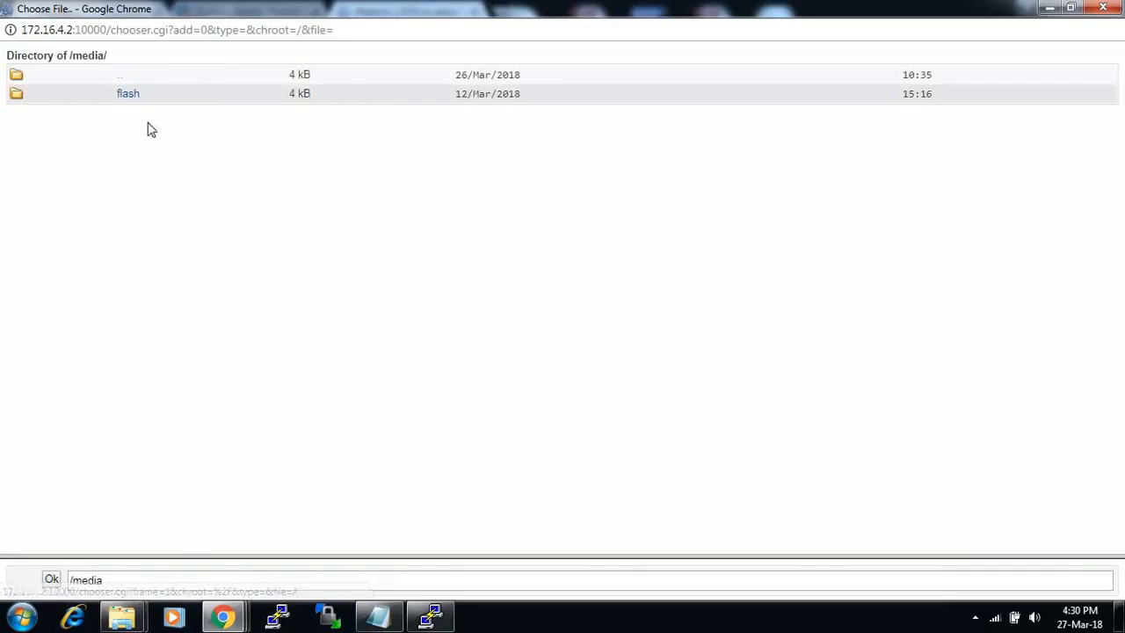
pyautogui.click(115, 75)
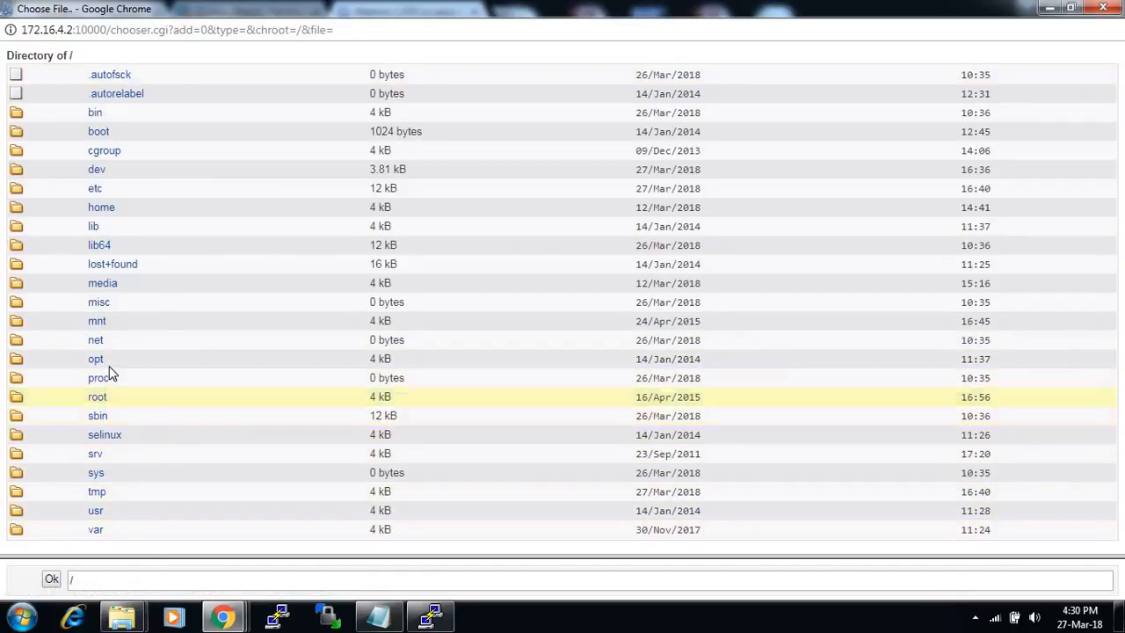
# - Inspect the usb and usbhdd mounts under /mnt, then close the chooser
pyautogui.click(102, 324)
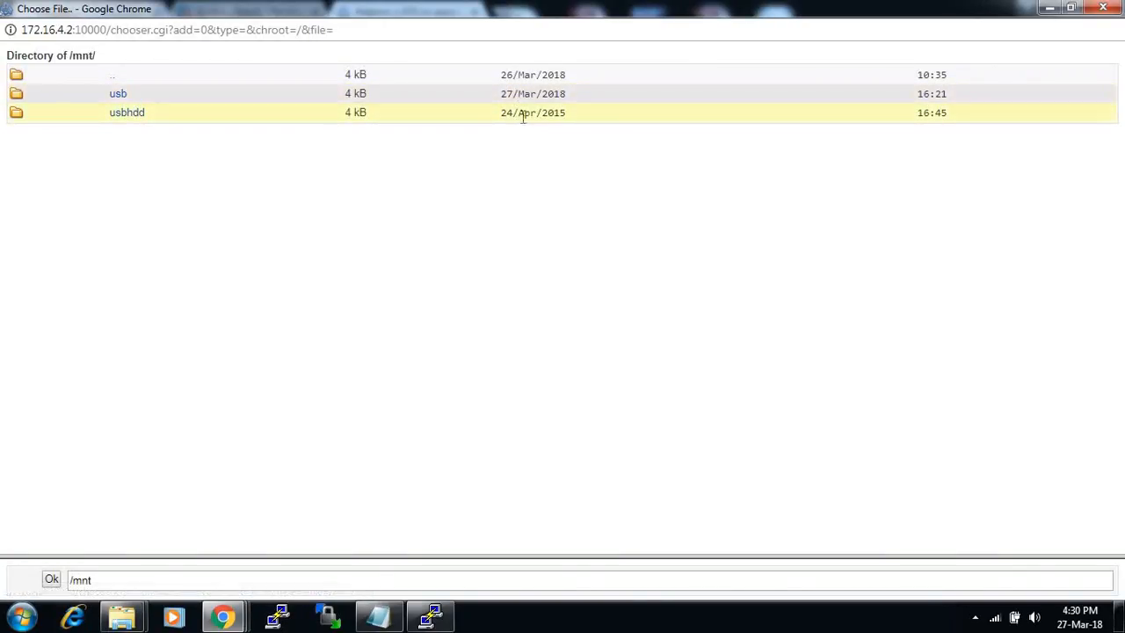
pyautogui.click(120, 95)
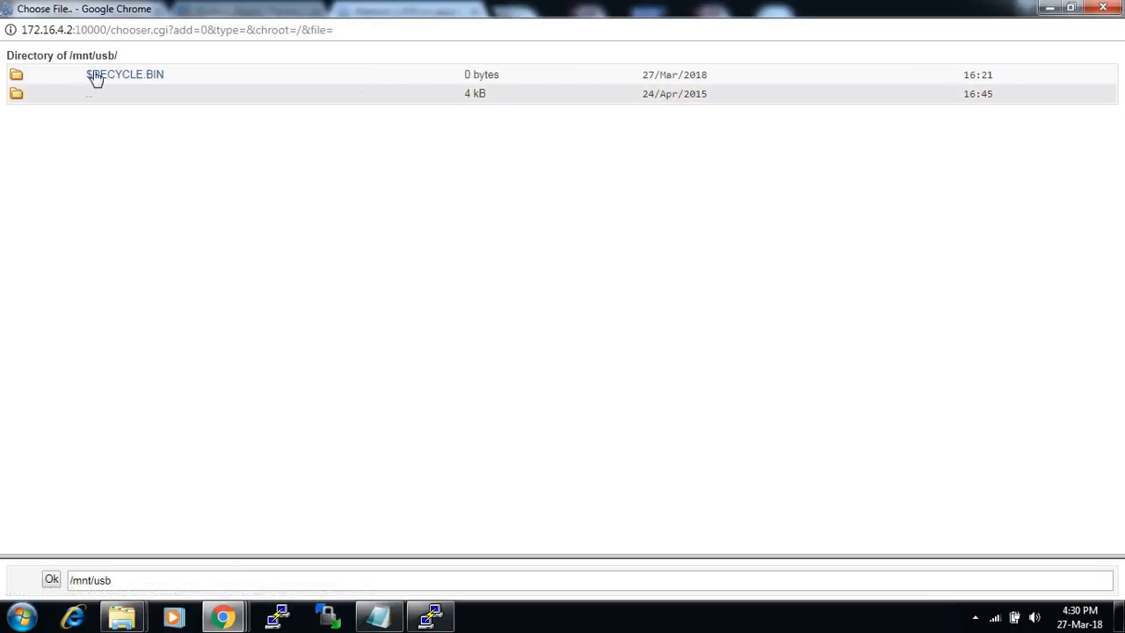
pyautogui.click(91, 103)
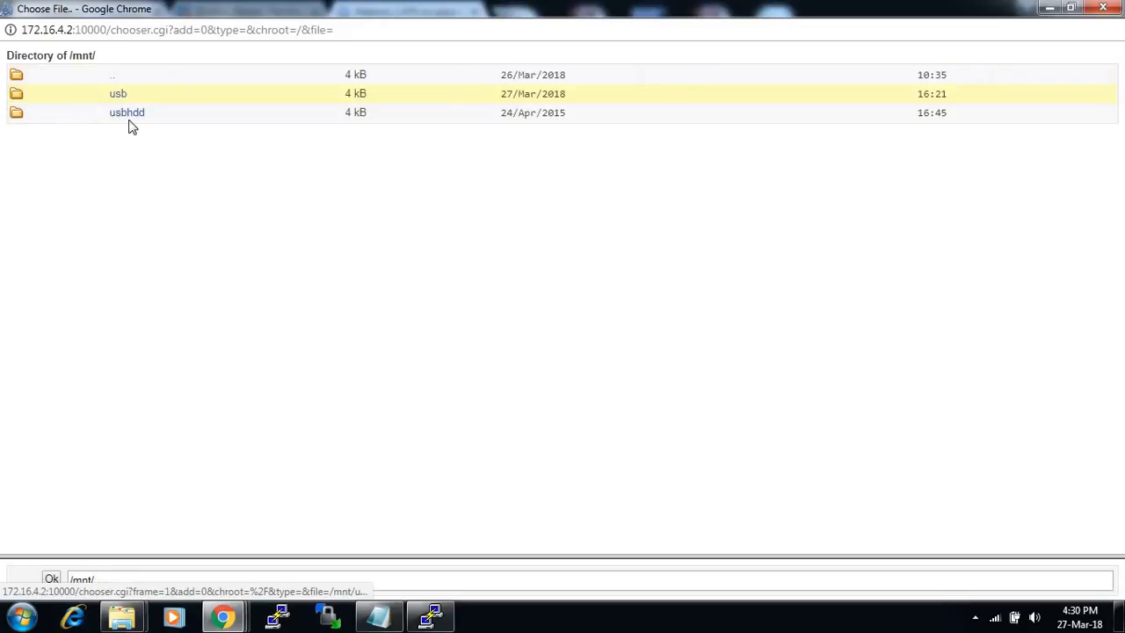
pyautogui.click(122, 116)
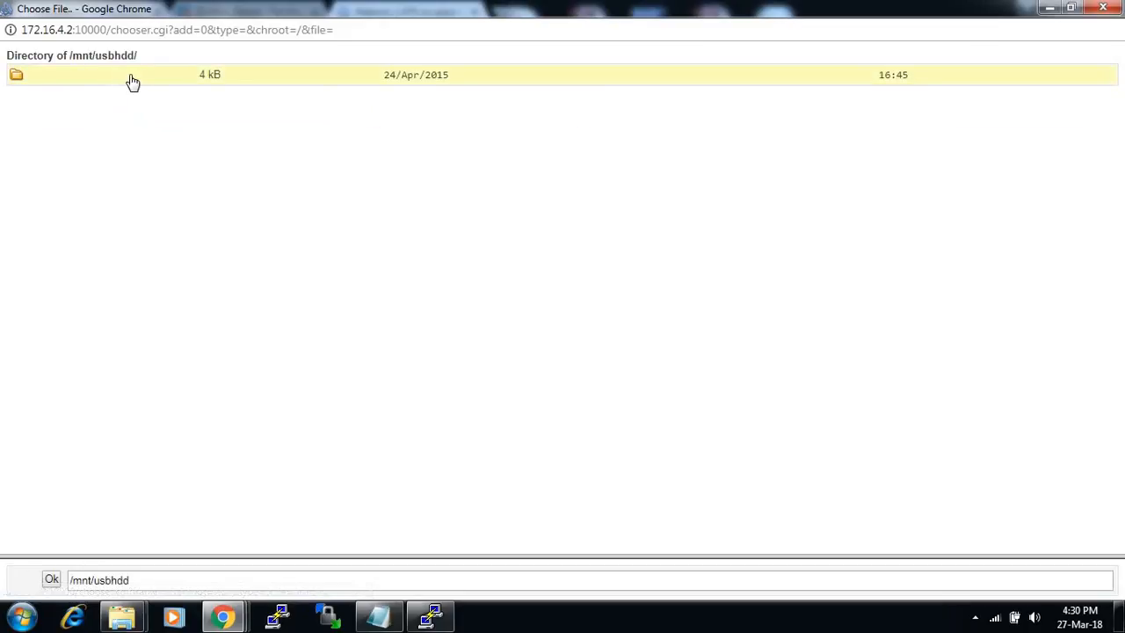
pyautogui.click(131, 81)
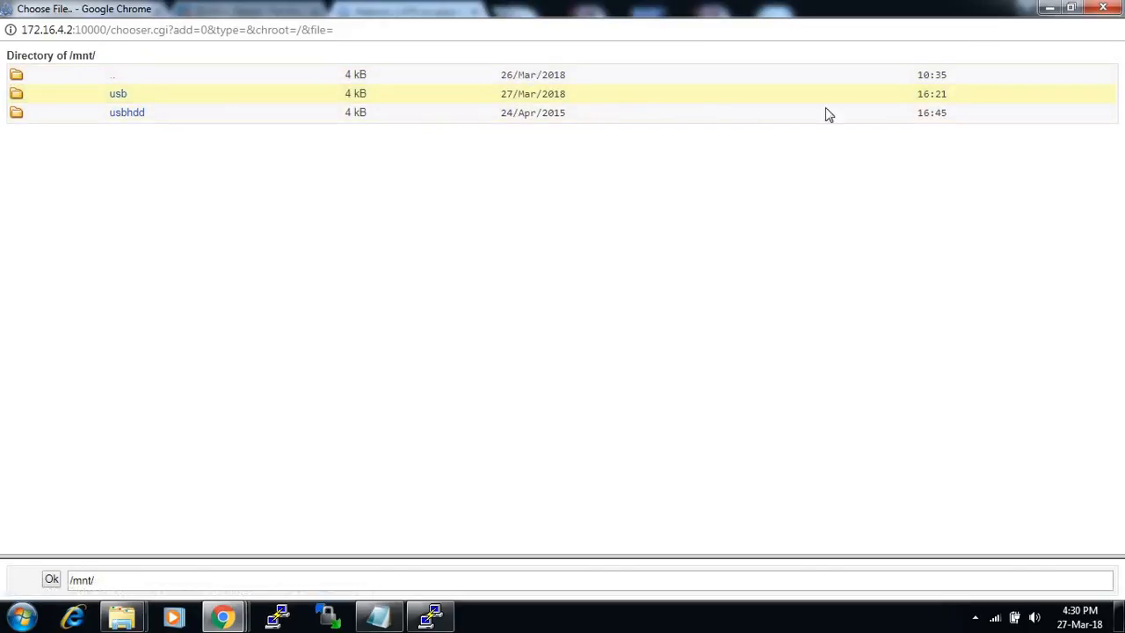
pyautogui.moveTo(970, 96); pyautogui.dragTo(179, 99)
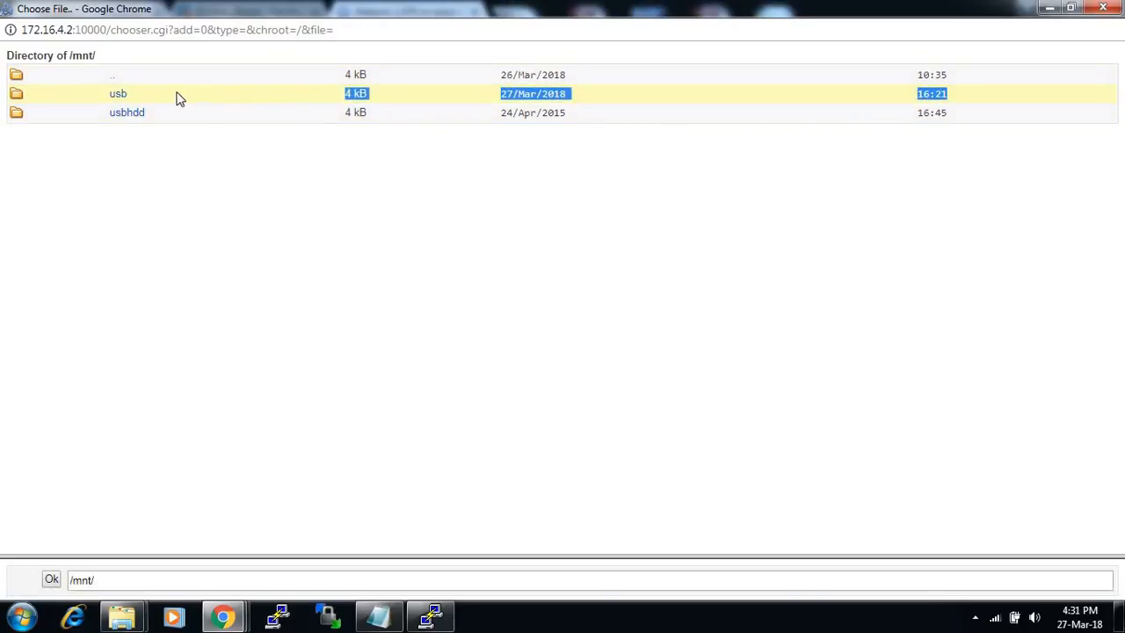
pyautogui.click(107, 76)
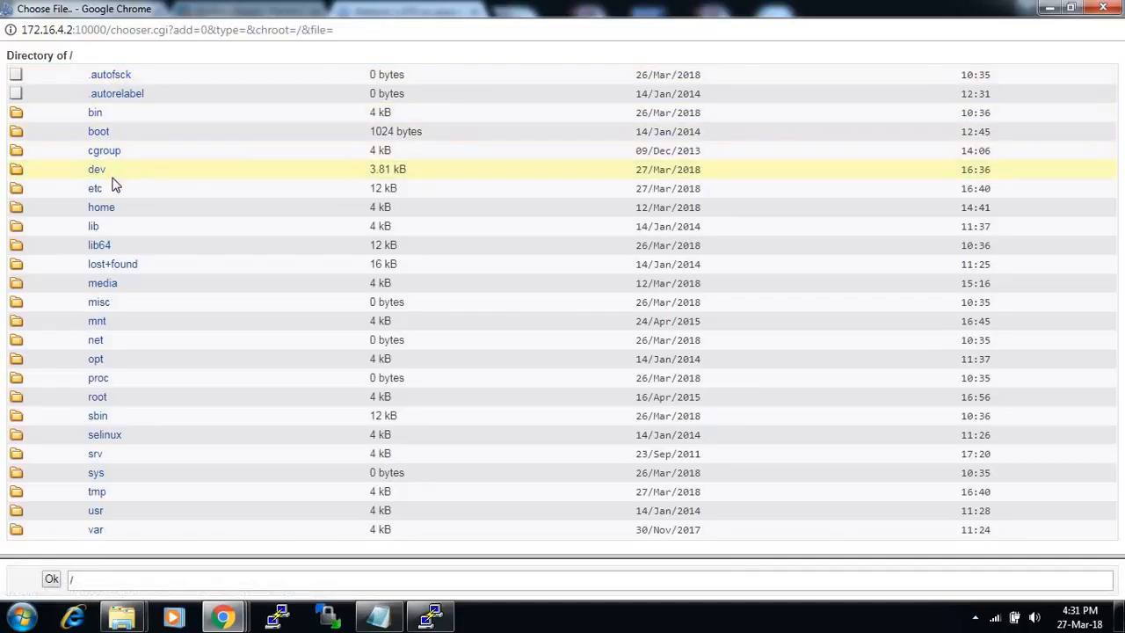
pyautogui.click(96, 322)
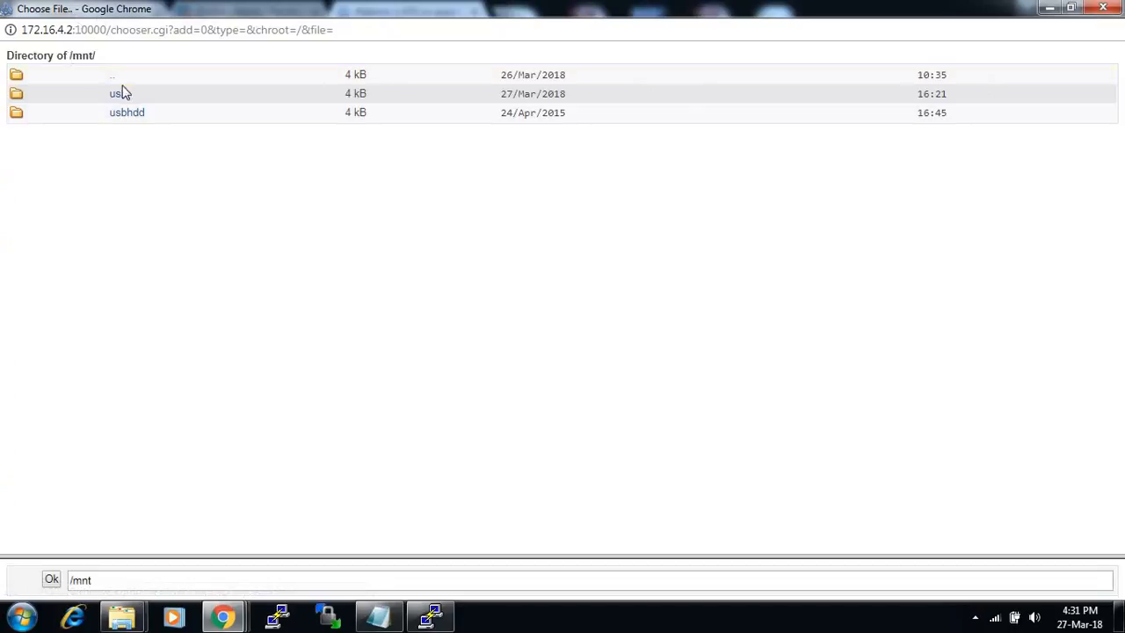
pyautogui.click(112, 78)
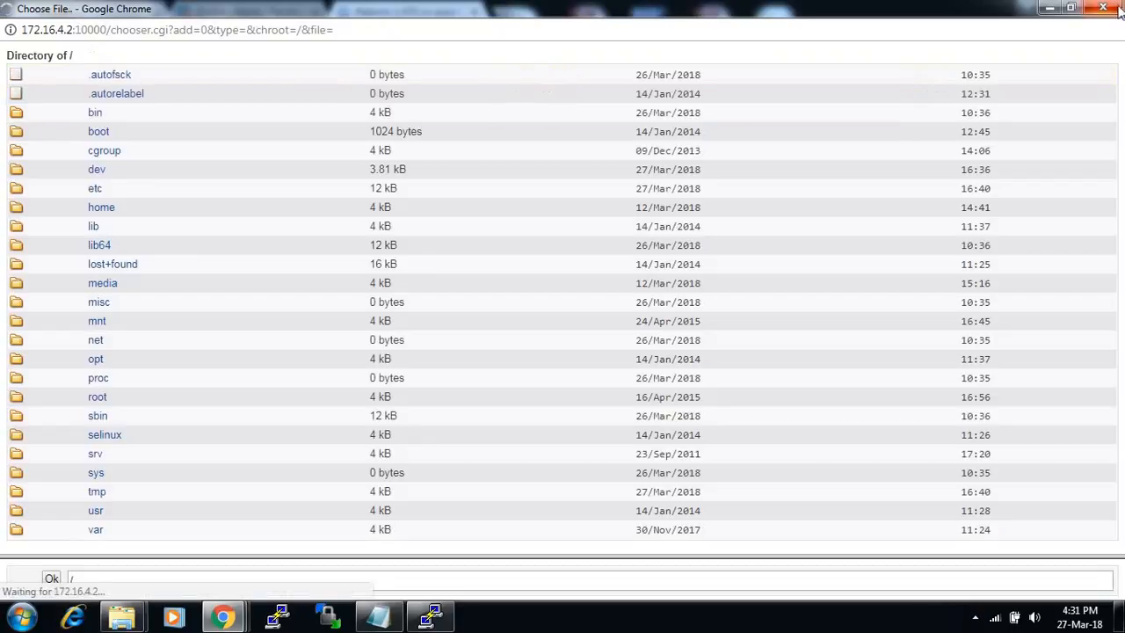
pyautogui.click(1113, 7)
# - Review the Friday /home backup settings, then start a new backup's folder chooser
pyautogui.click(246, 171)
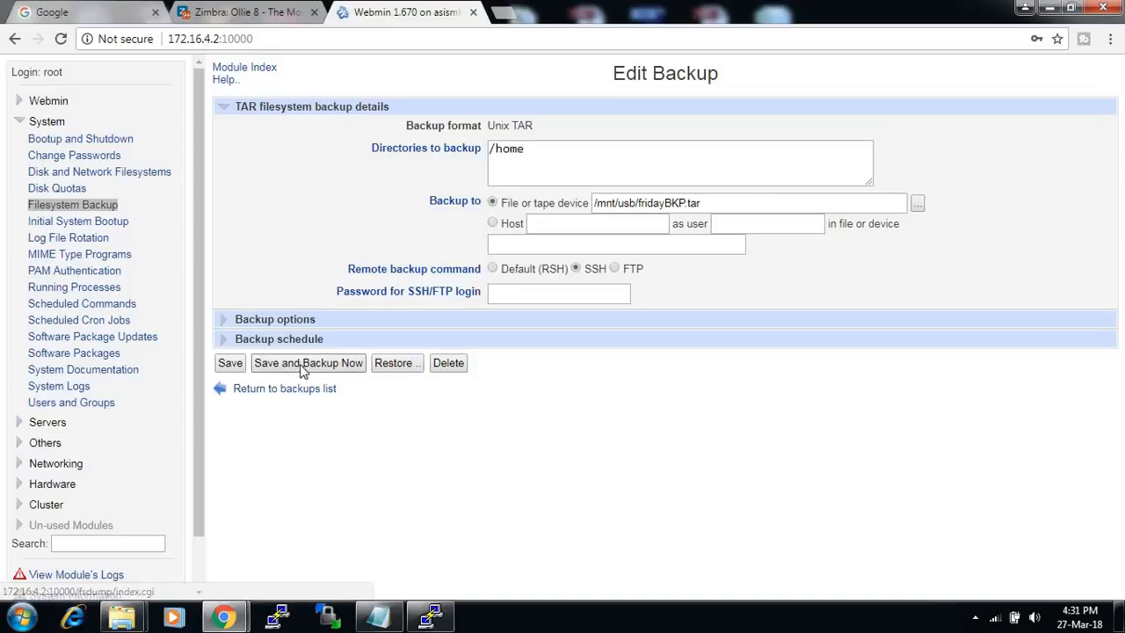
pyautogui.click(290, 391)
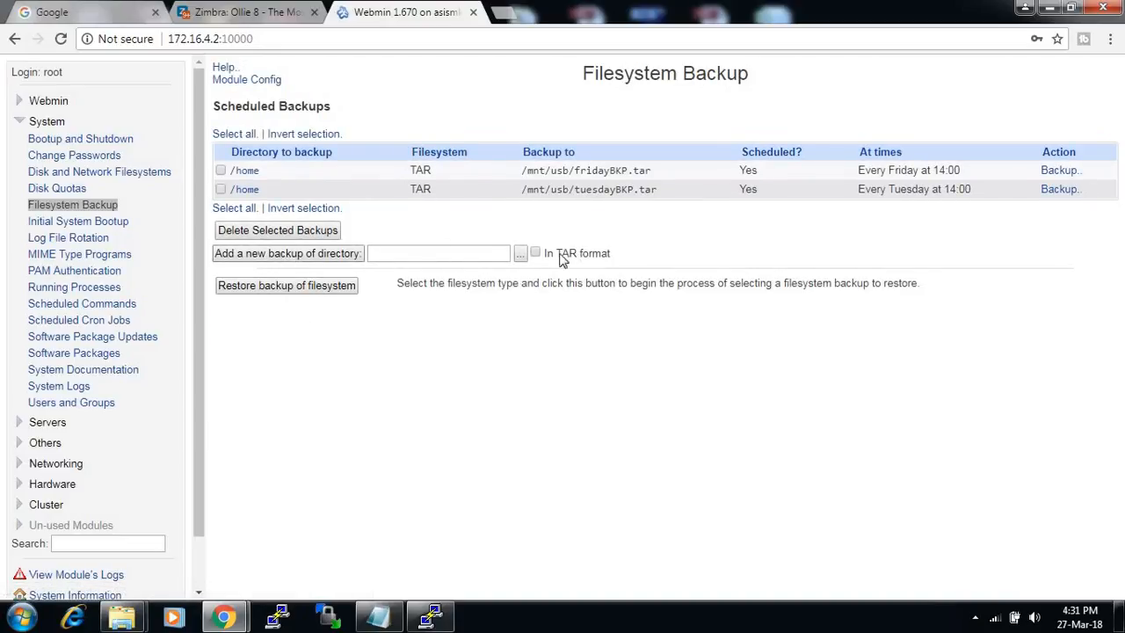
pyautogui.click(520, 254)
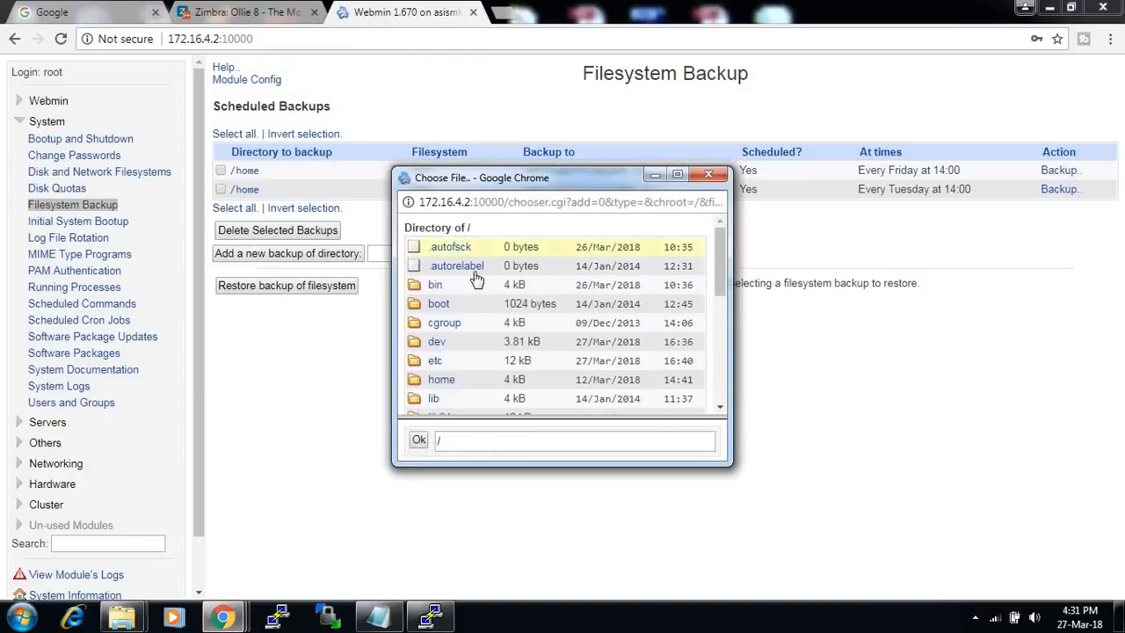
pyautogui.moveTo(542, 185); pyautogui.dragTo(512, 241)
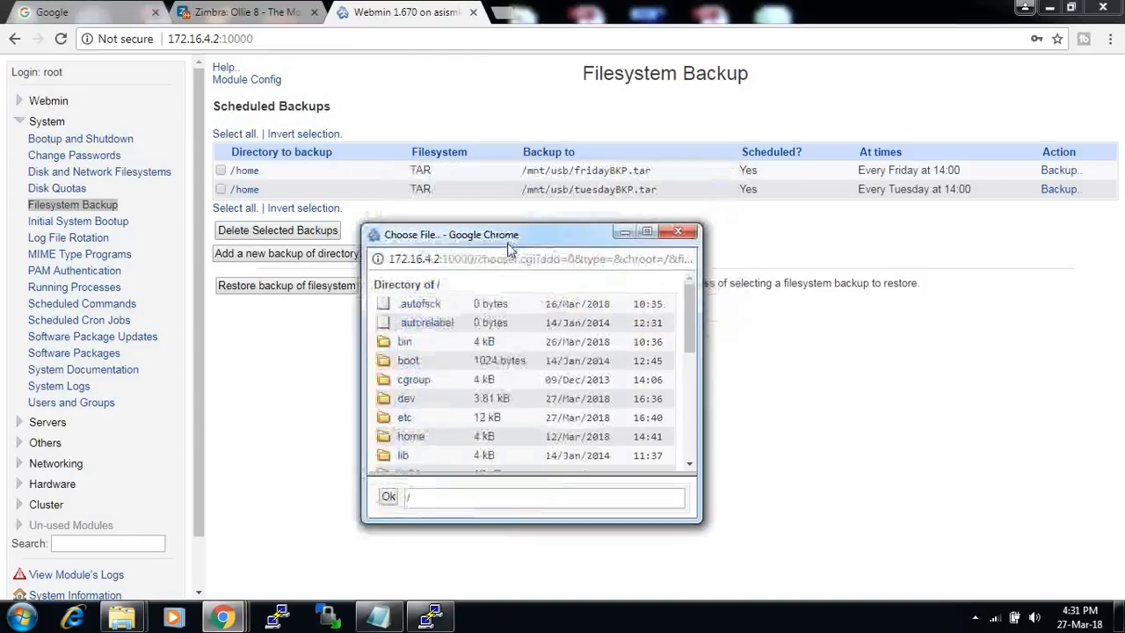
pyautogui.click(411, 437)
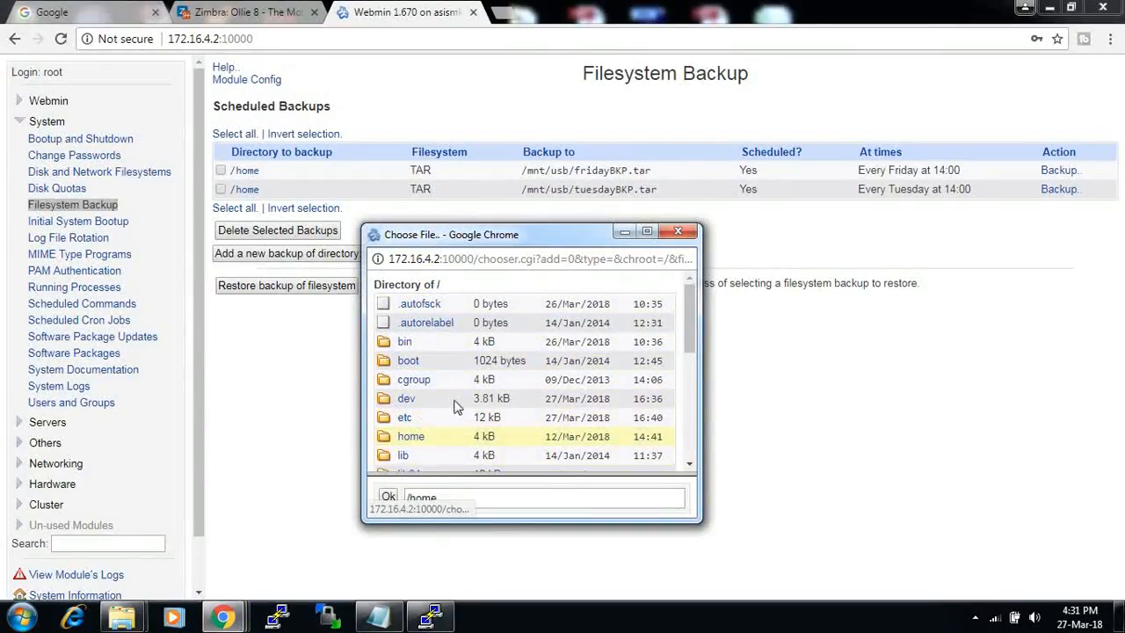
# - Browse to /mnt/usb and confirm /mnt/usb/sunday as the chosen path
pyautogui.scroll(-1, 455, 393)
pyautogui.scroll(-3, 455, 393)
pyautogui.click(408, 310)
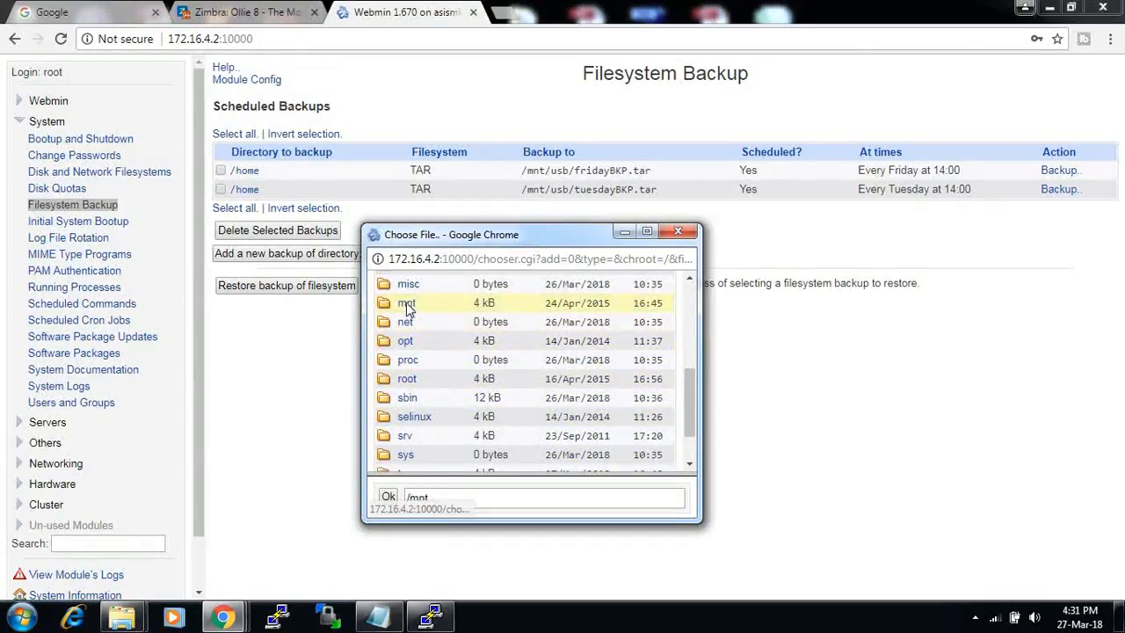
pyautogui.click(418, 324)
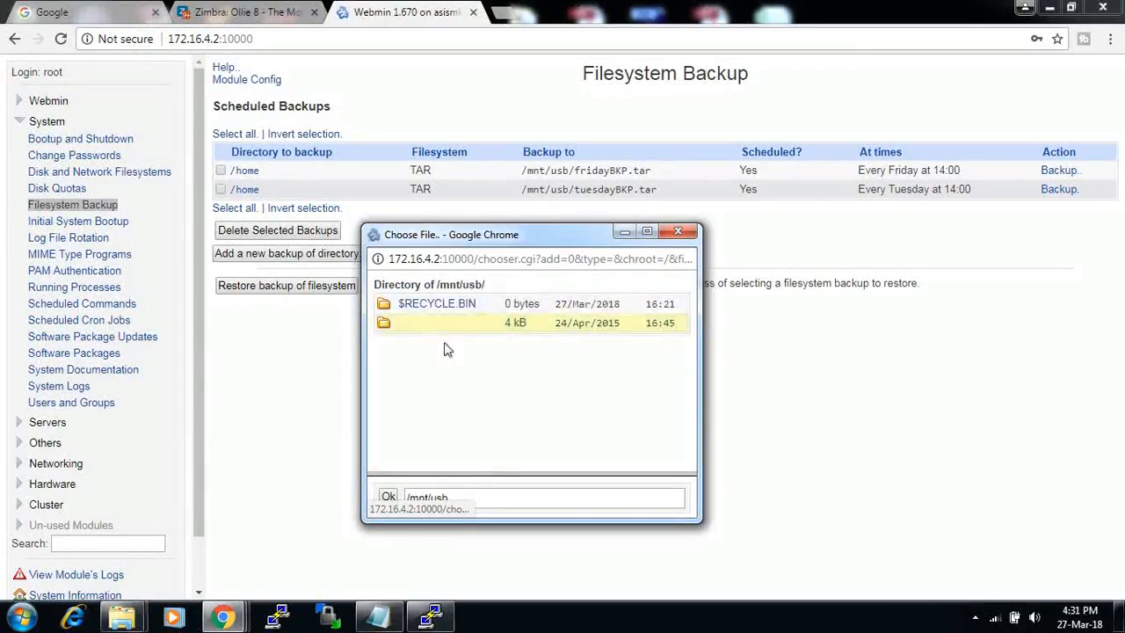
pyautogui.click(479, 497)
pyautogui.write('/sunday')
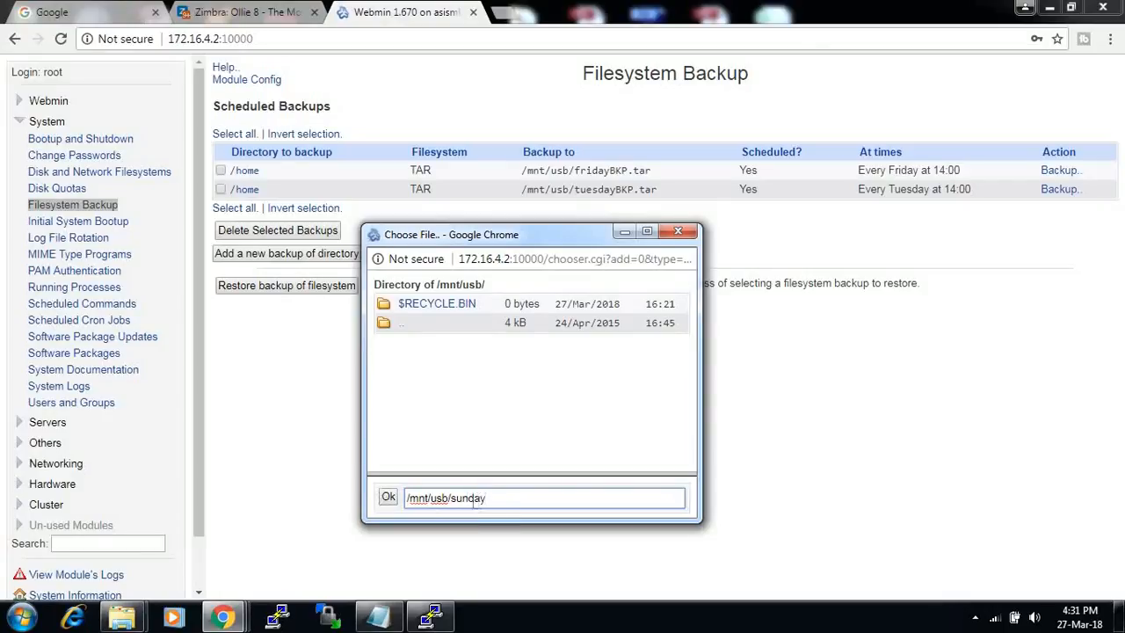
pyautogui.click(389, 496)
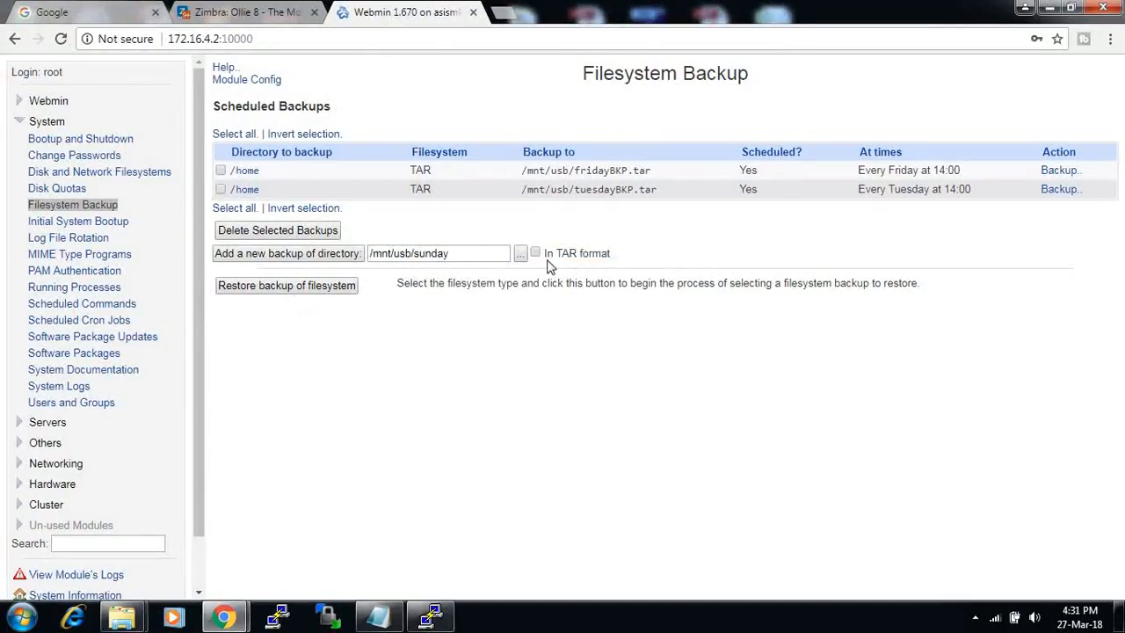
pyautogui.click(322, 255)
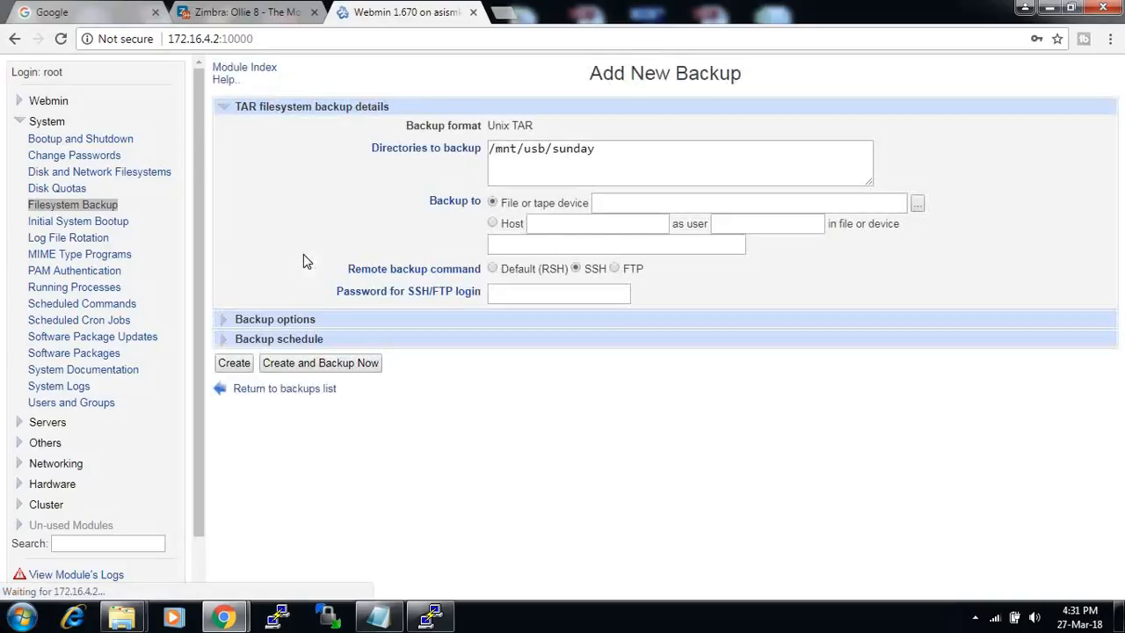
# - Expand the extra backup options and select the /mnt/usb/sunday path text
pyautogui.moveTo(555, 160); pyautogui.dragTo(490, 141)
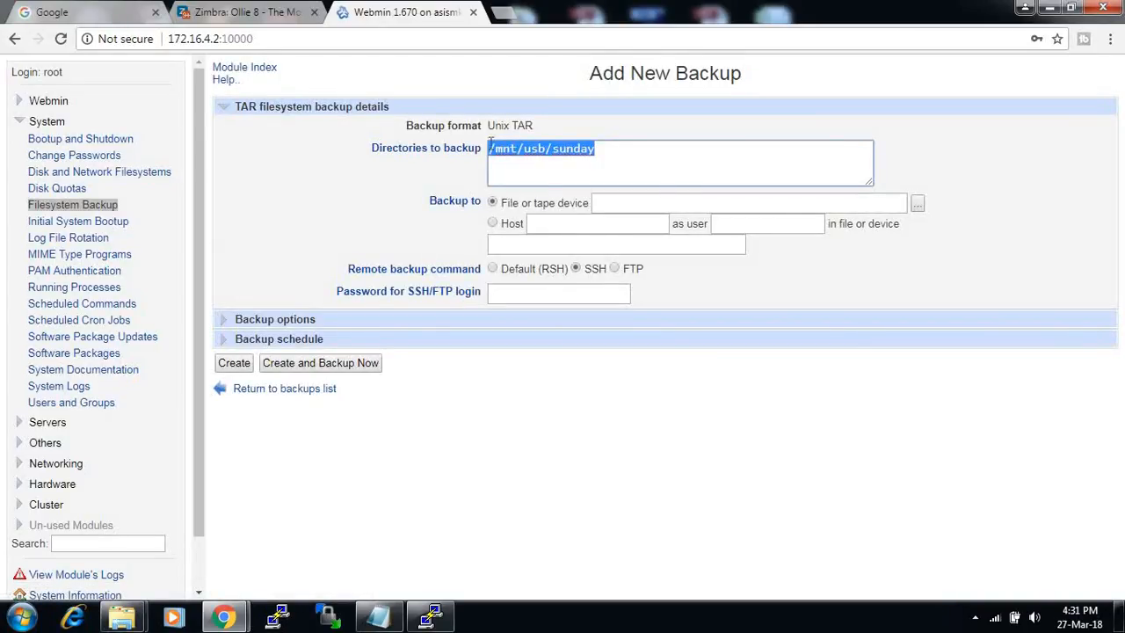
pyautogui.click(227, 324)
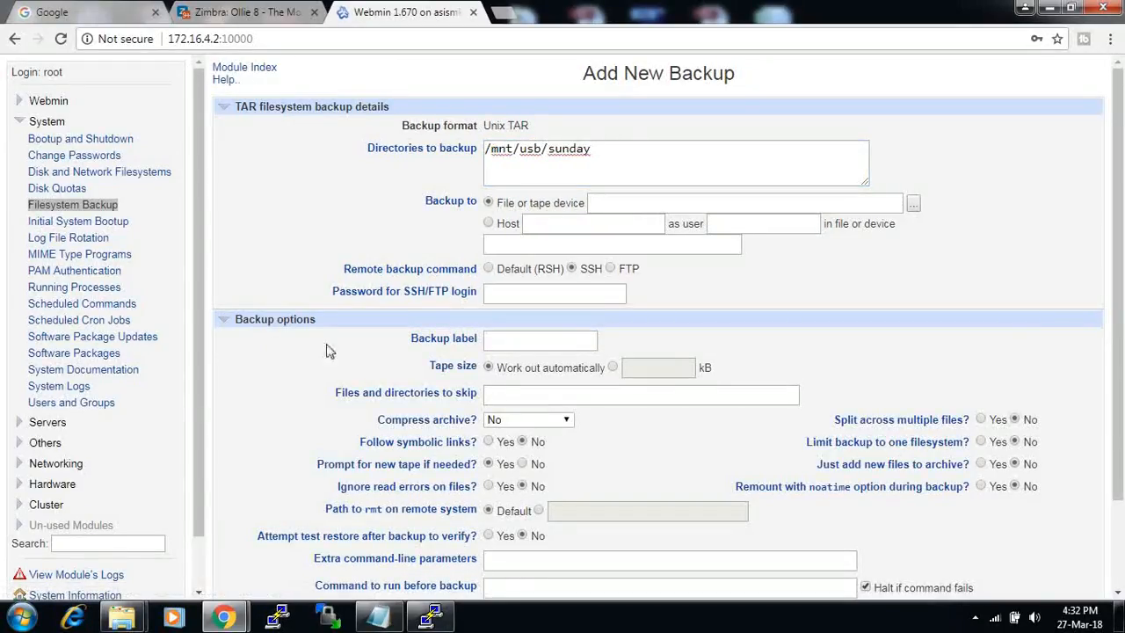
pyautogui.scroll(-3, 376, 356)
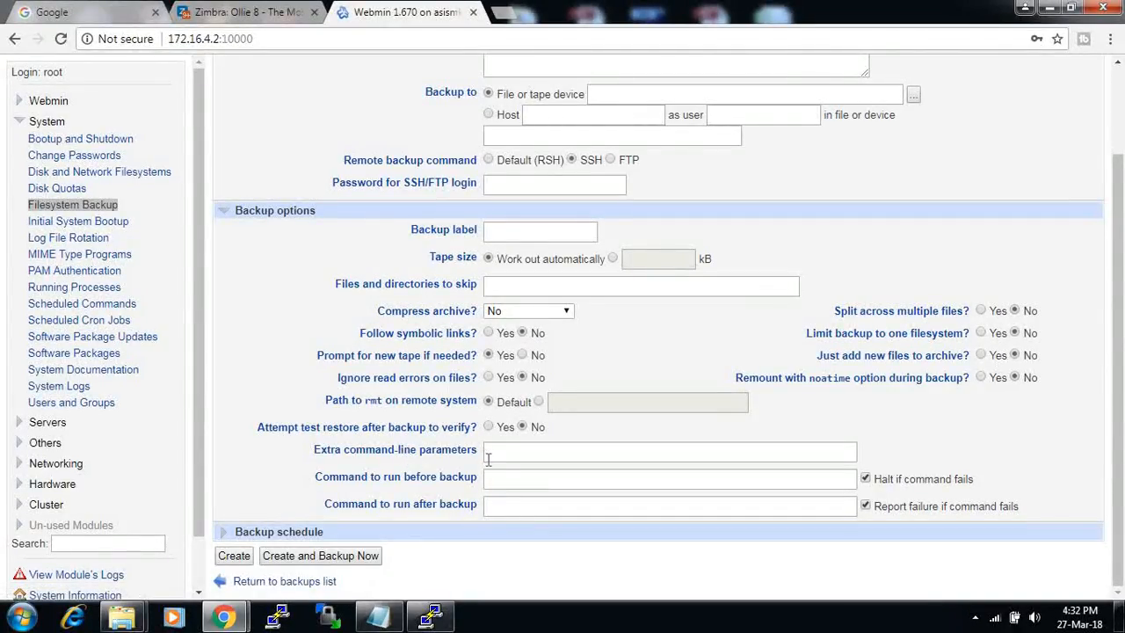
pyautogui.scroll(2, 495, 472)
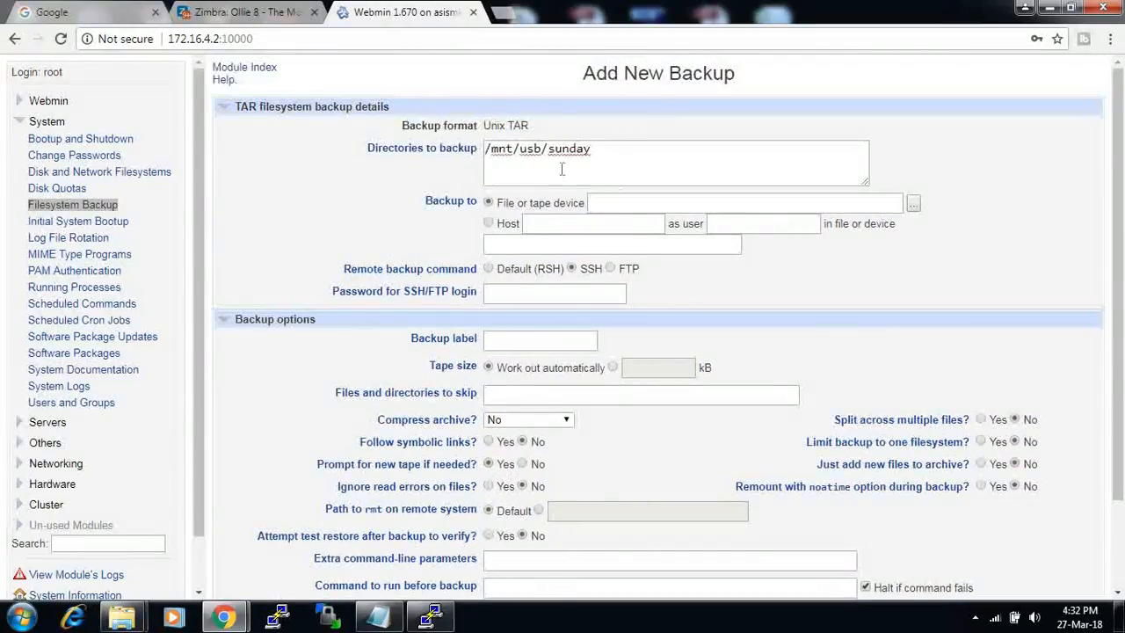
pyautogui.tripleClick(527, 151)
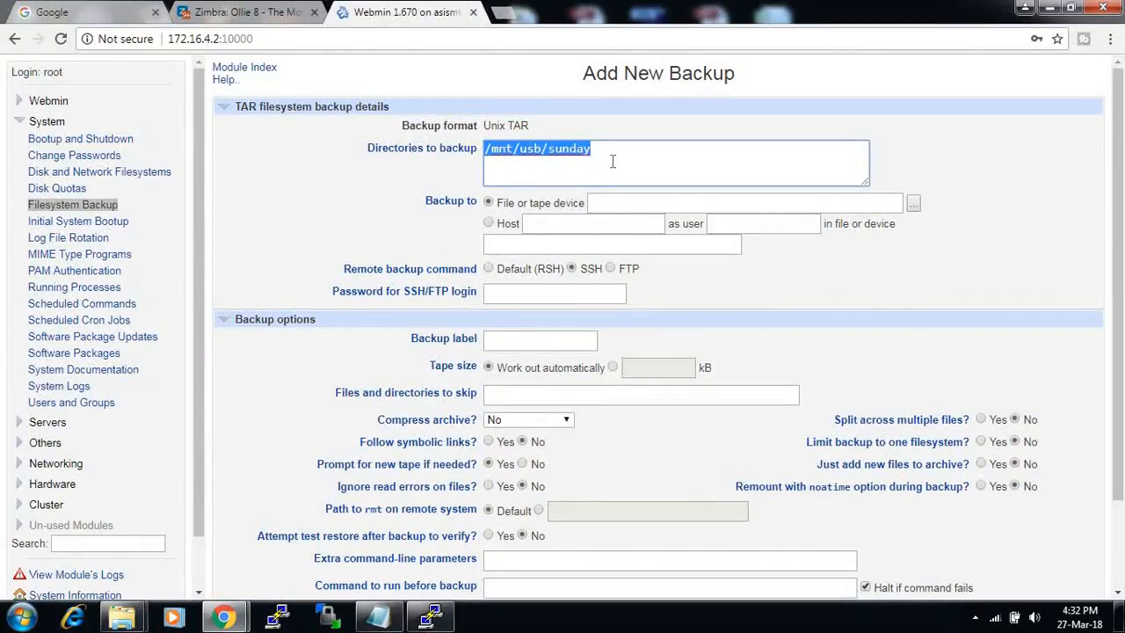
pyautogui.moveTo(608, 153); pyautogui.dragTo(486, 150)
# - Move /mnt/usb/sunday into File or tape device and enter /home as the directory to back up
pyautogui.click(605, 204)
pyautogui.moveTo(598, 147); pyautogui.dragTo(484, 152)
pyautogui.hotkey('ctrl', 'x')
pyautogui.click(610, 202)
pyautogui.hotkey('ctrl', 'v')
pyautogui.click(532, 157)
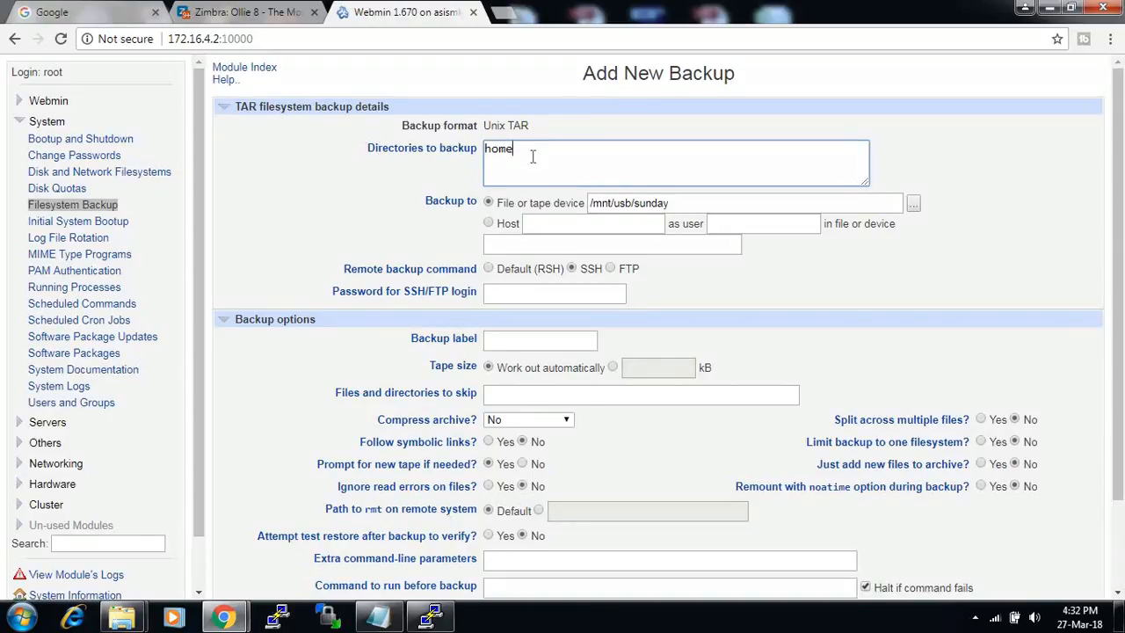
pyautogui.write('/')
pyautogui.moveTo(686, 209); pyautogui.dragTo(593, 201)
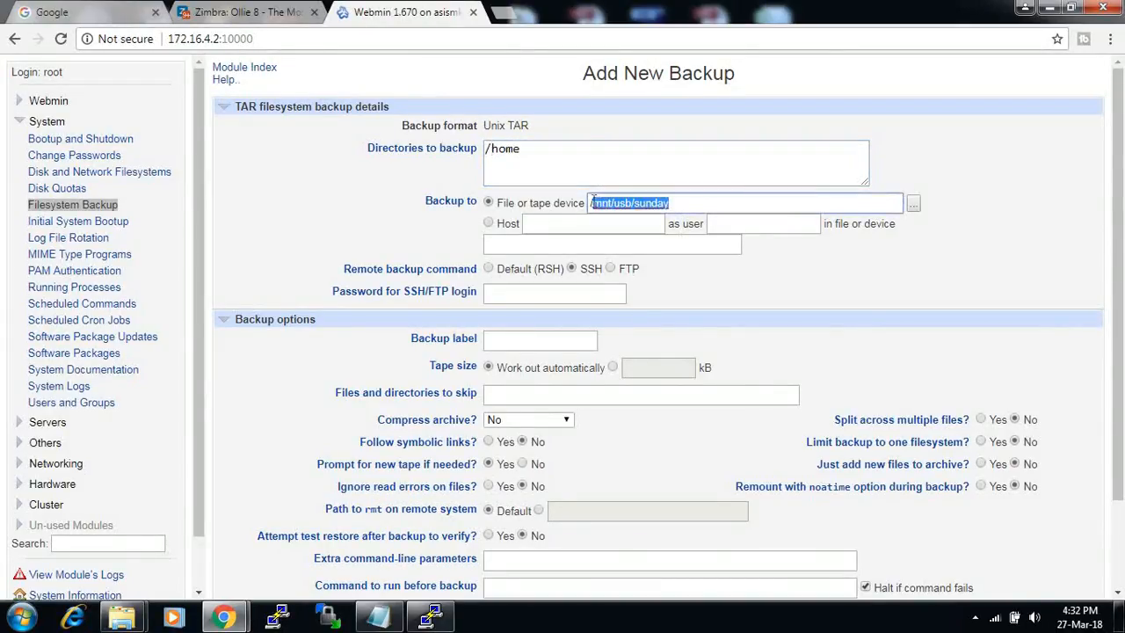
pyautogui.click(602, 247)
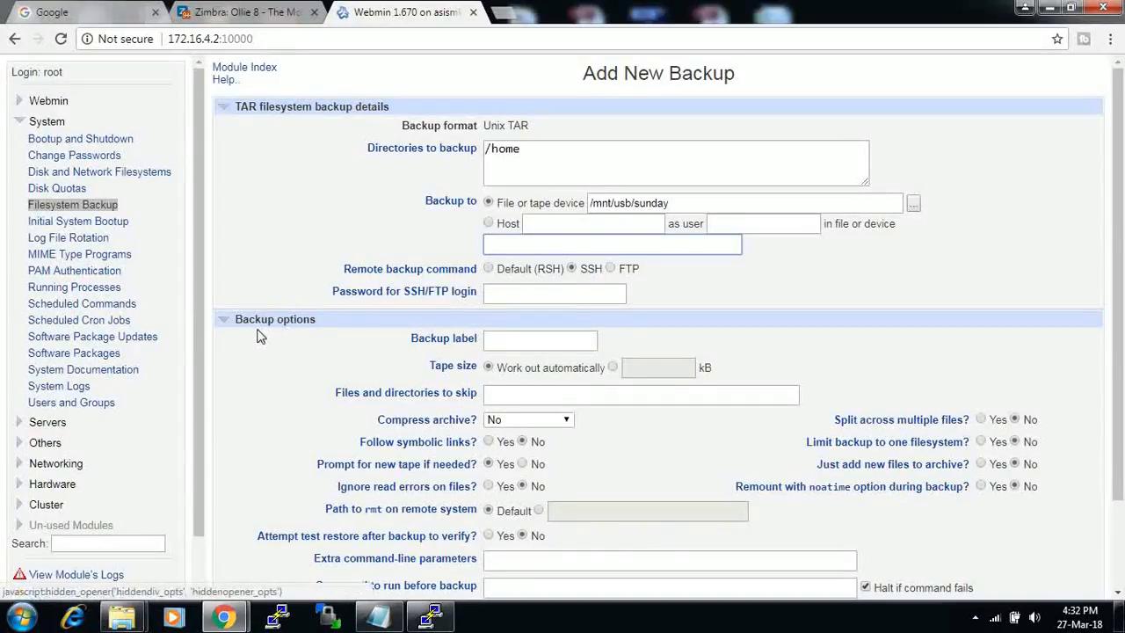
# - Enter 'sunday' as the backup label and collapse the Backup options section
pyautogui.scroll(-2, 641, 266)
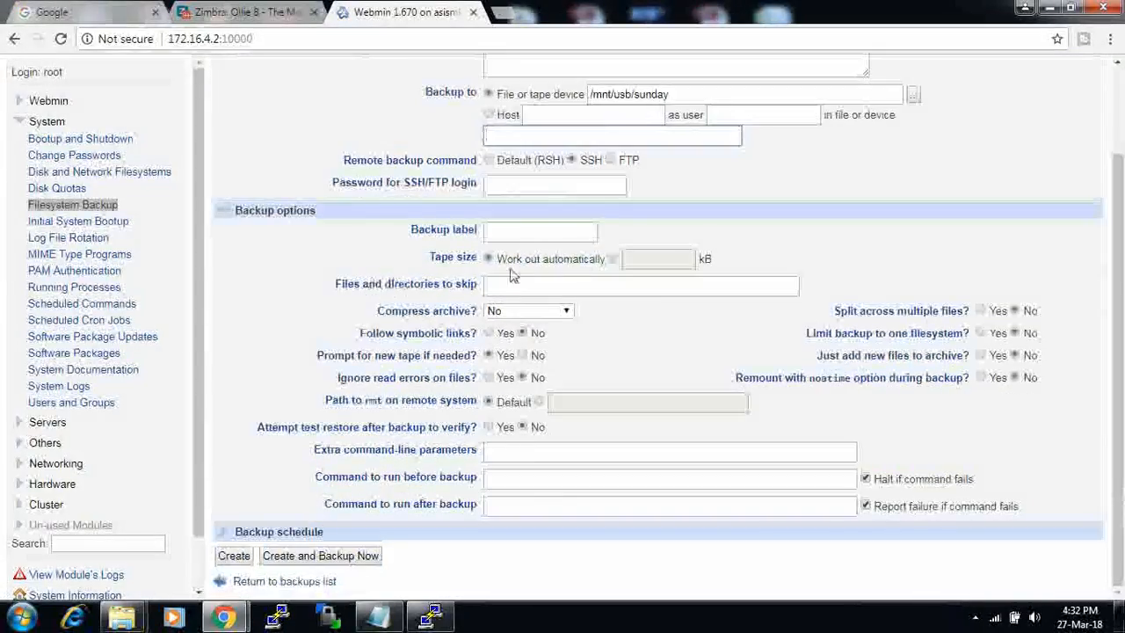
pyautogui.click(518, 236)
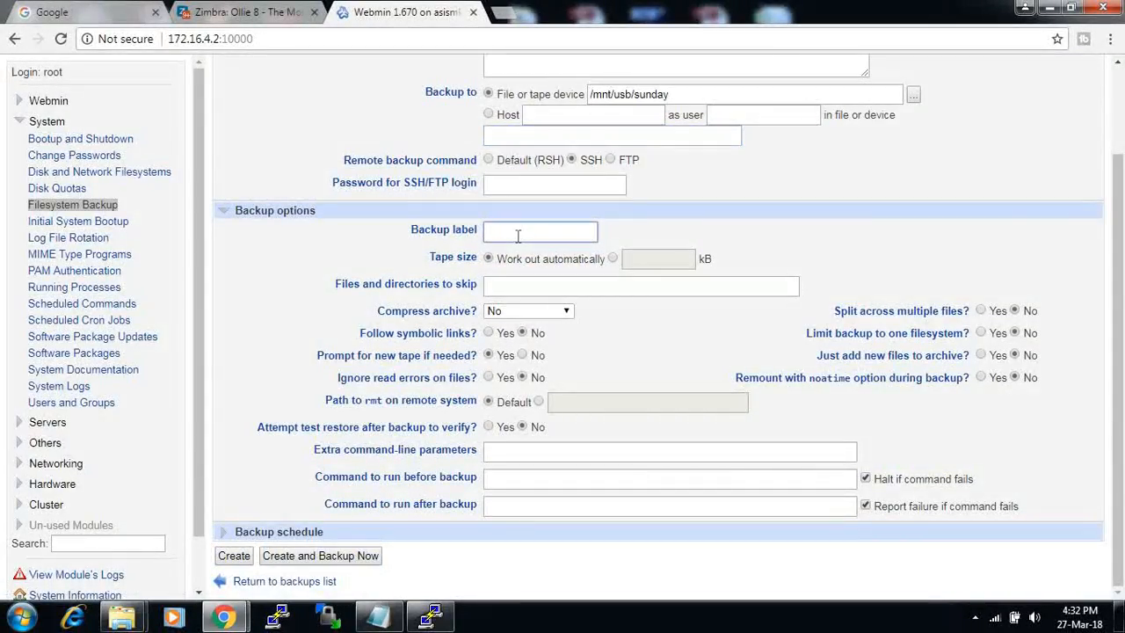
pyautogui.write('sunday')
pyautogui.moveTo(596, 351); pyautogui.dragTo(482, 338)
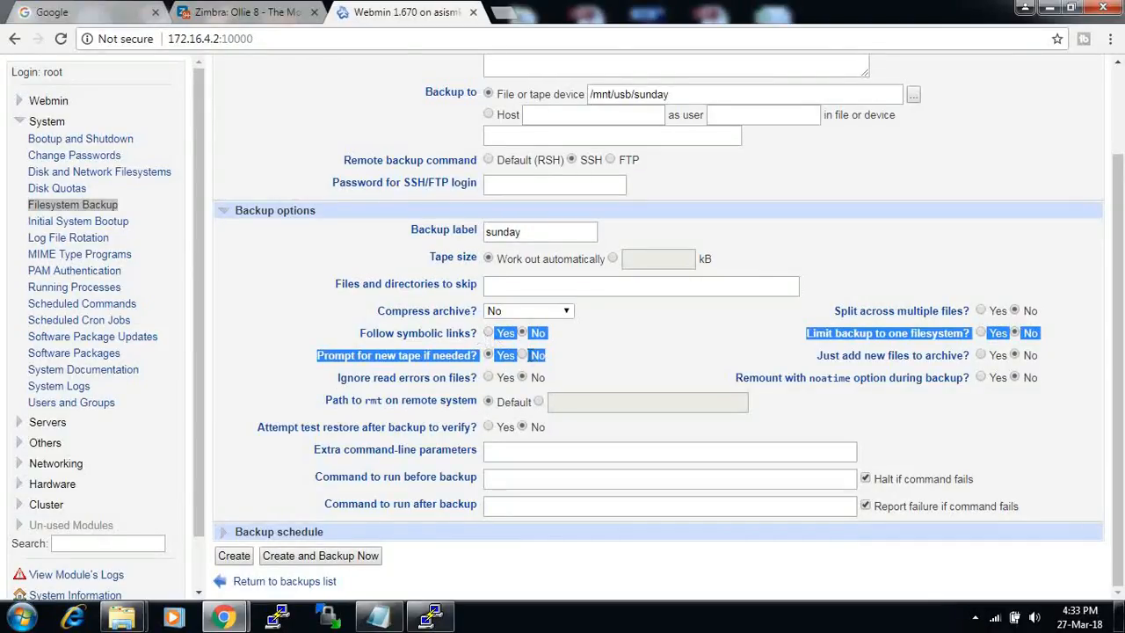
pyautogui.click(494, 367)
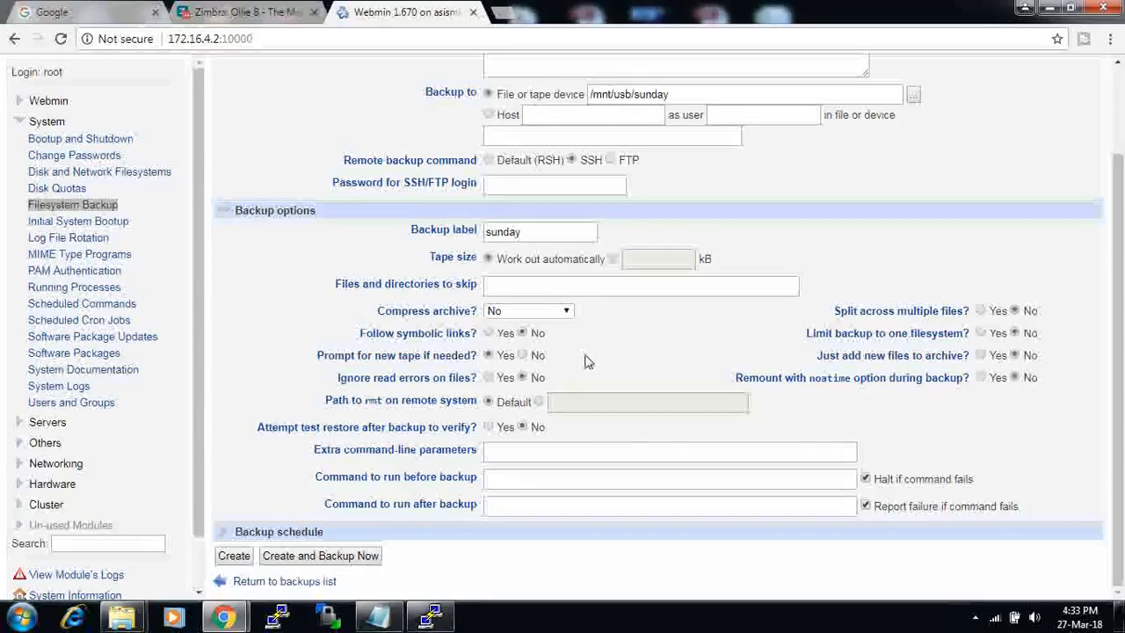
pyautogui.click(227, 213)
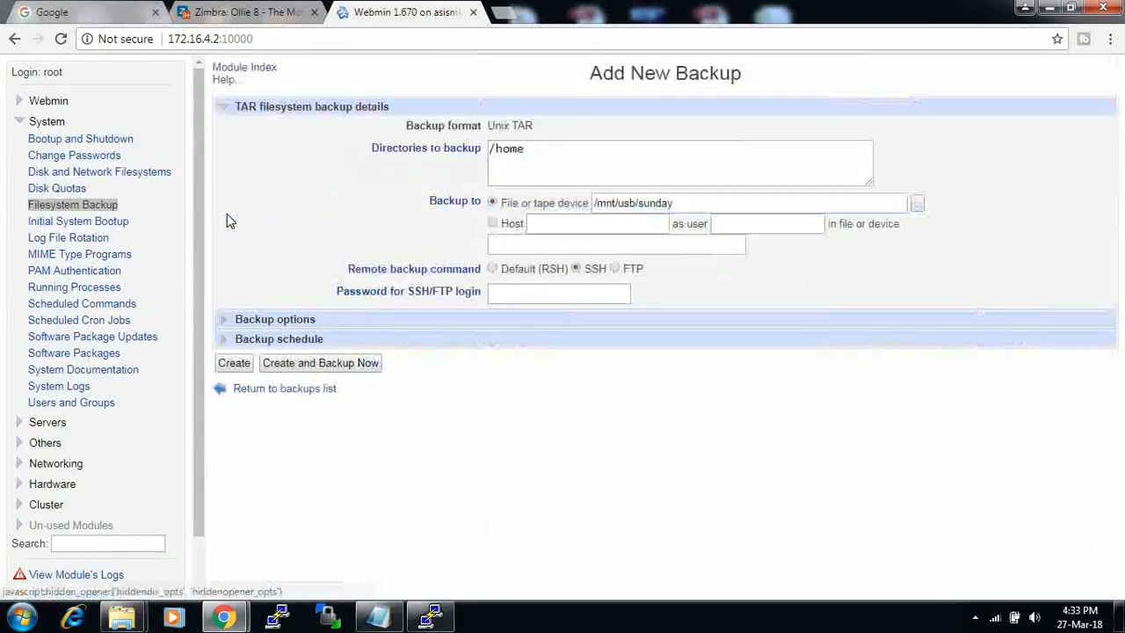
# - Enable the schedule at chosen times, running at minute 0 of hour 6
pyautogui.click(221, 342)
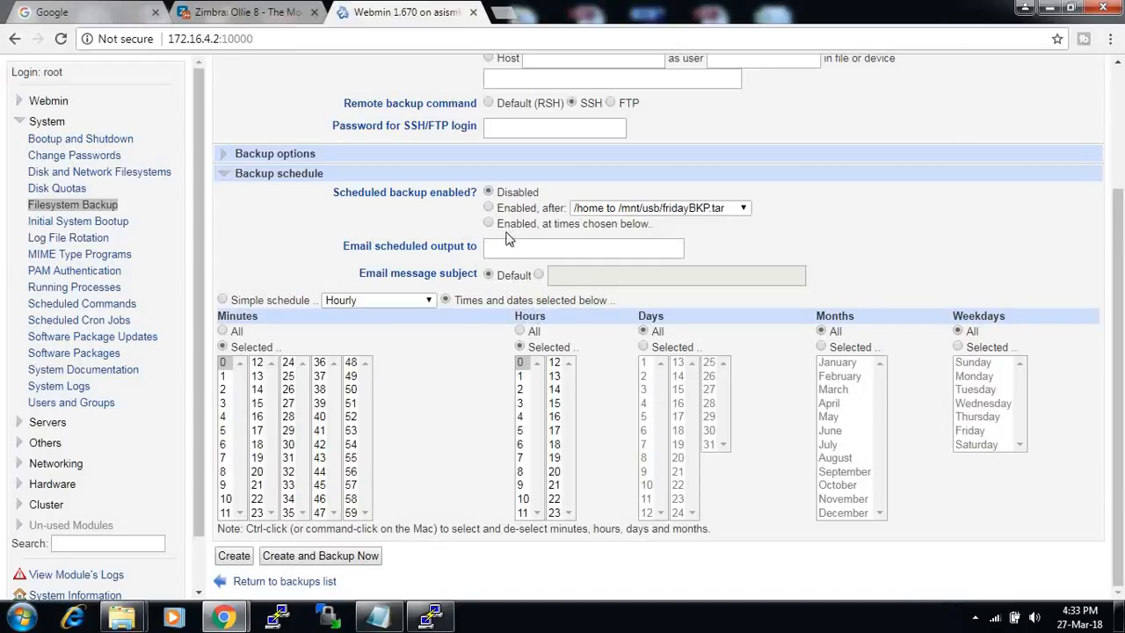
pyautogui.moveTo(655, 227); pyautogui.dragTo(502, 236)
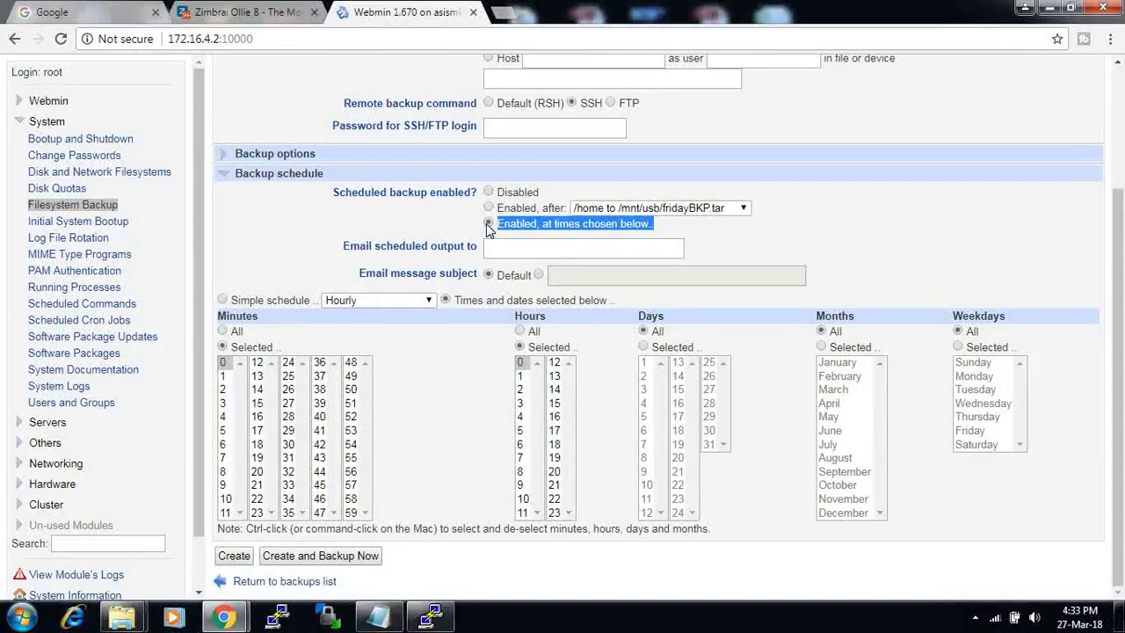
pyautogui.click(369, 300)
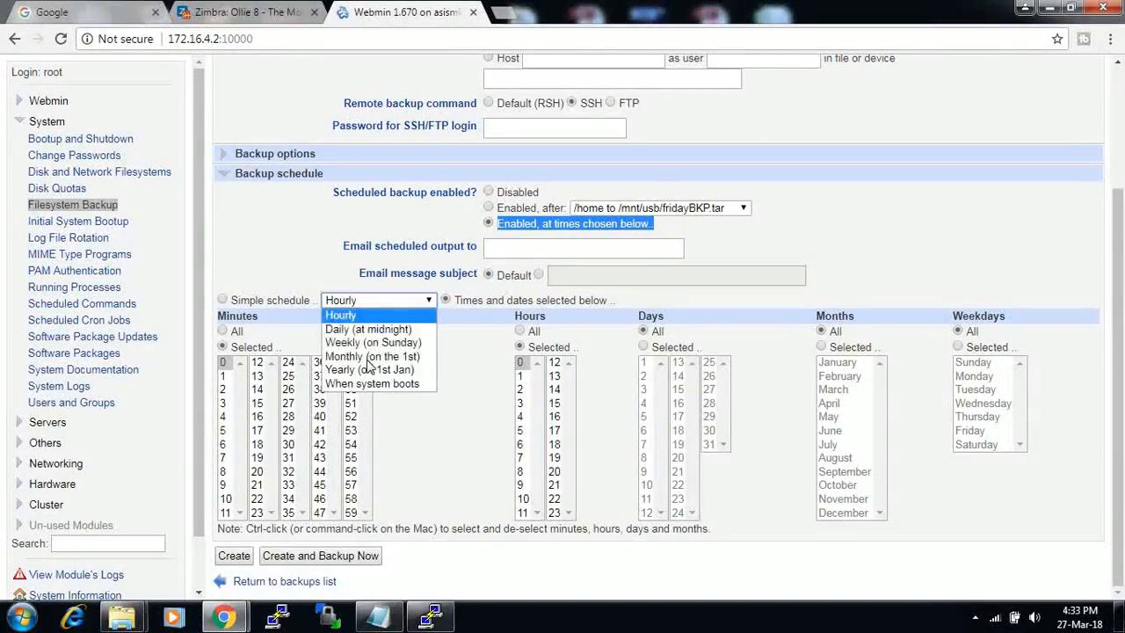
pyautogui.click(341, 314)
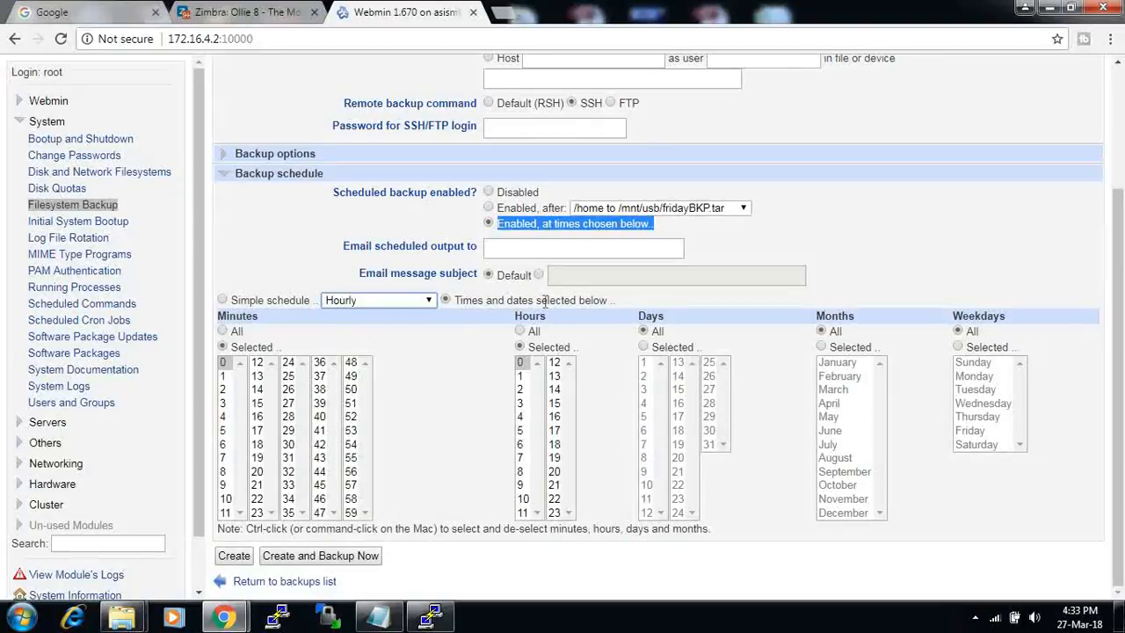
pyautogui.moveTo(617, 302); pyautogui.dragTo(491, 315)
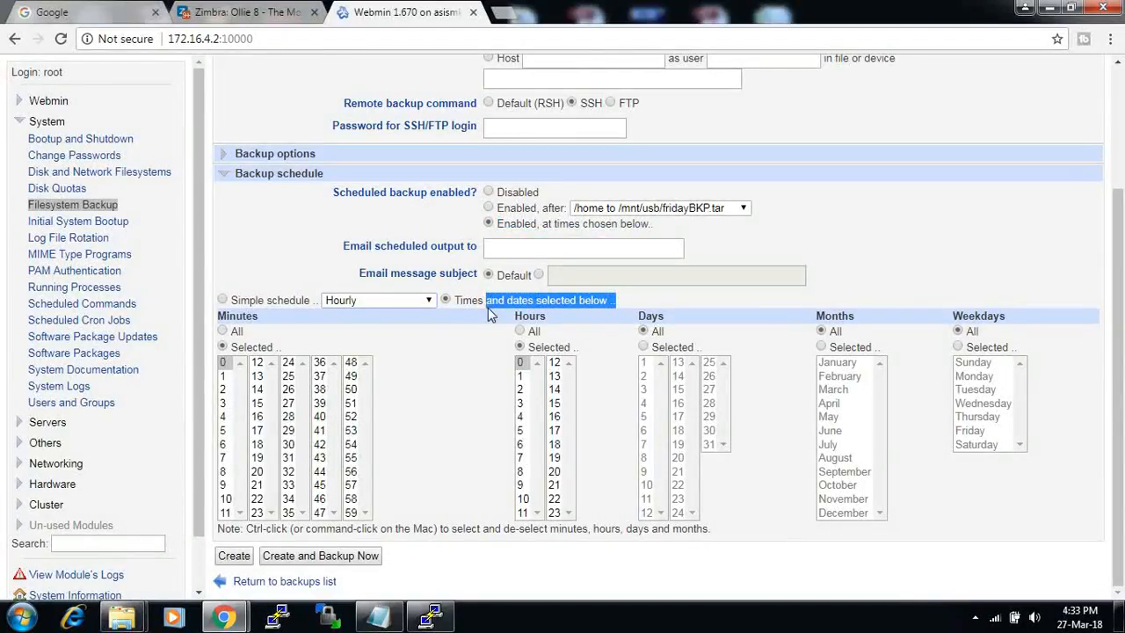
pyautogui.click(224, 363)
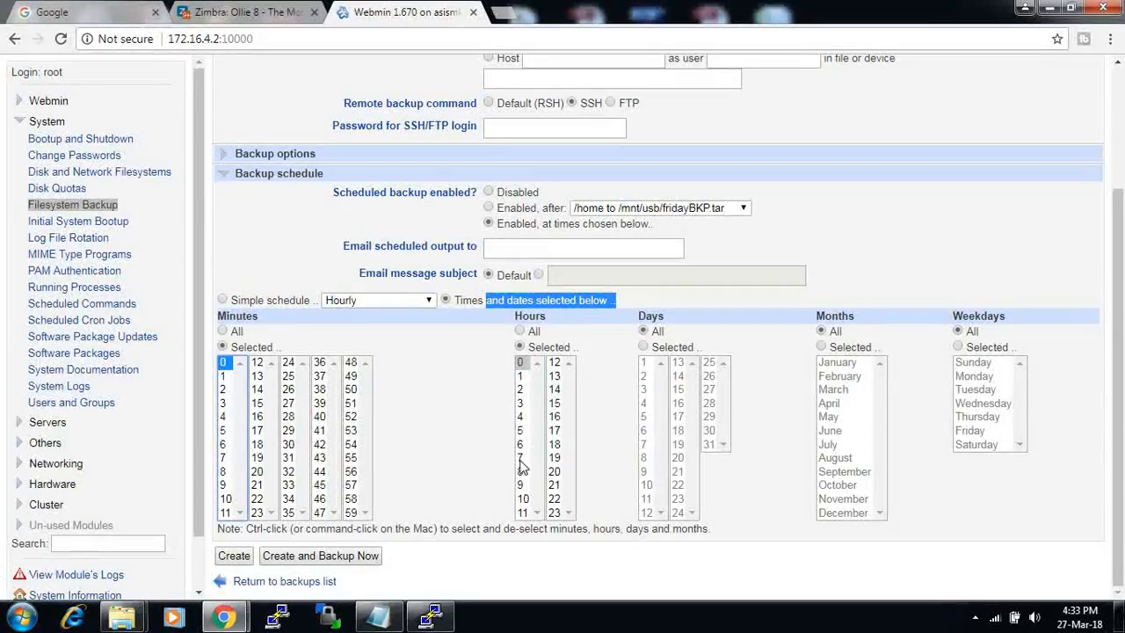
pyautogui.click(538, 519)
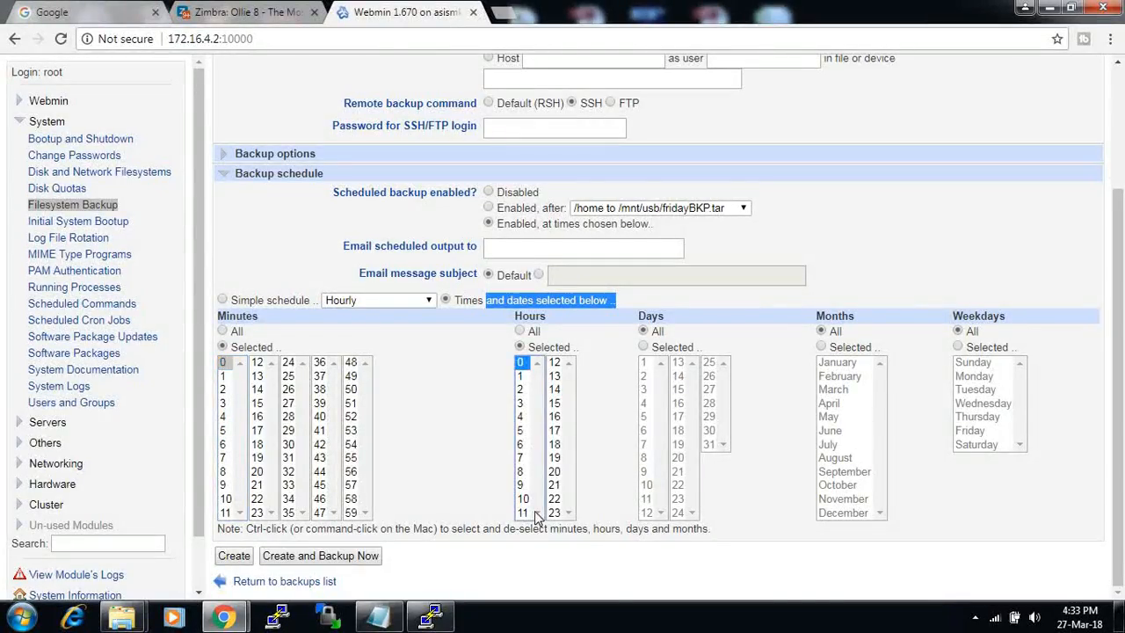
pyautogui.click(522, 445)
# - Limit the schedule to Sunday only and create the backup
pyautogui.click(661, 332)
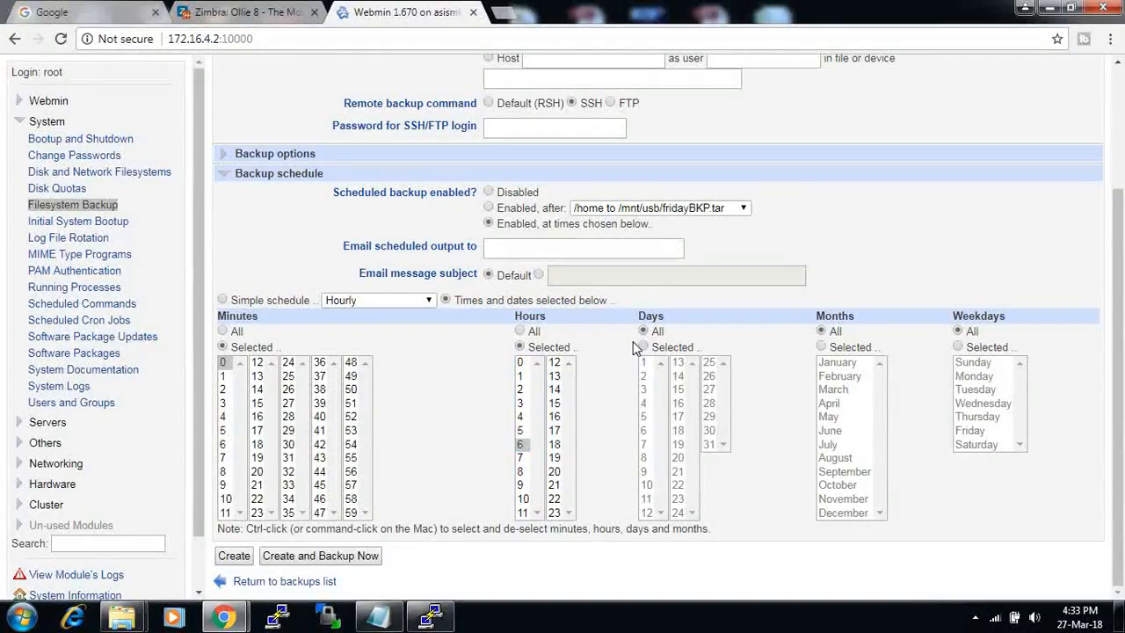
pyautogui.moveTo(667, 338); pyautogui.dragTo(626, 337)
pyautogui.click(684, 335)
pyautogui.doubleClick(657, 331)
pyautogui.moveTo(860, 334); pyautogui.dragTo(811, 333)
pyautogui.click(885, 337)
pyautogui.click(958, 348)
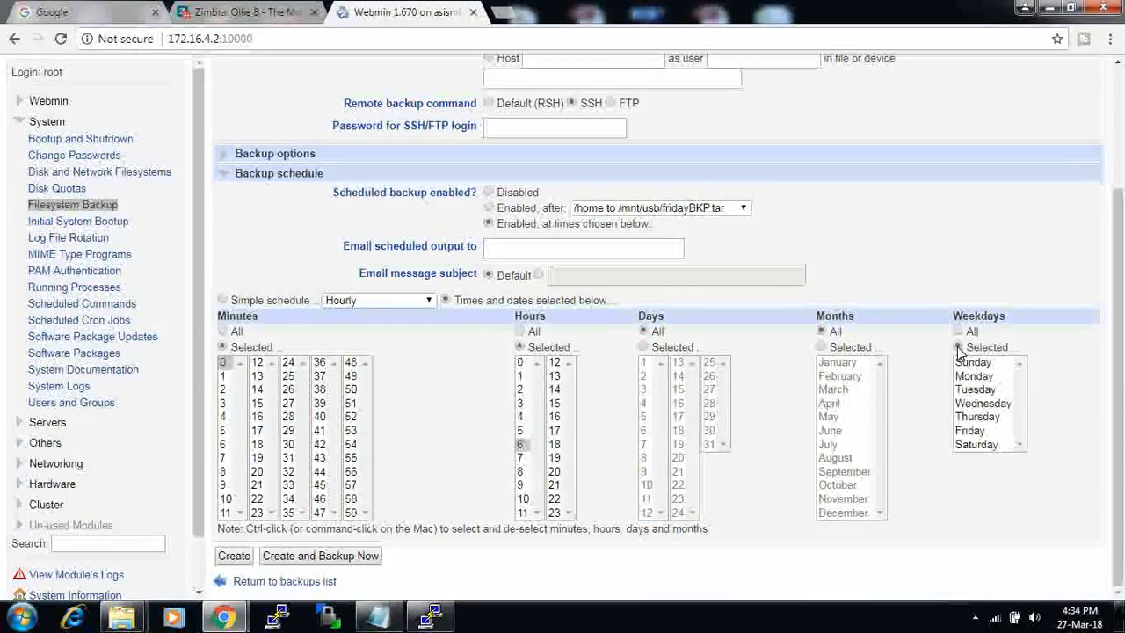
pyautogui.click(979, 368)
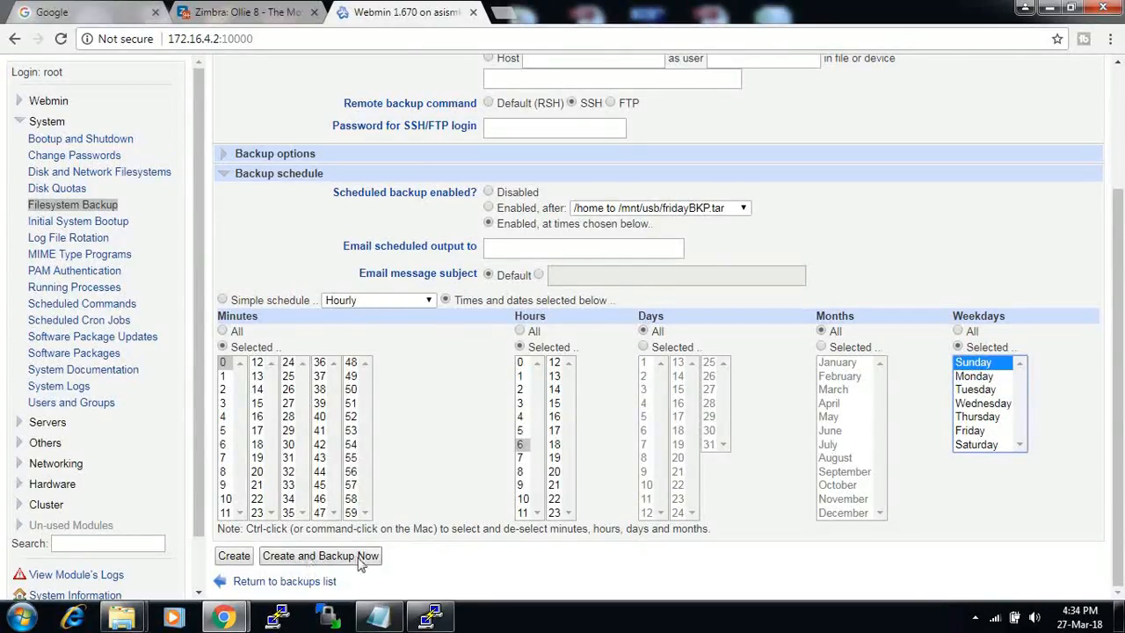
pyautogui.click(416, 565)
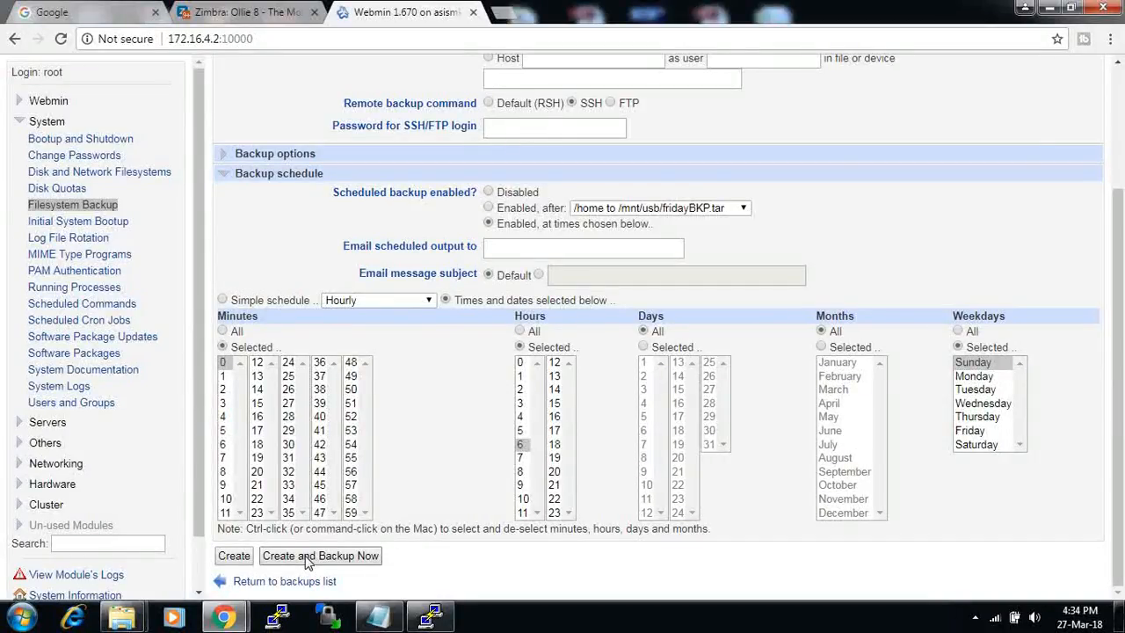
pyautogui.click(235, 557)
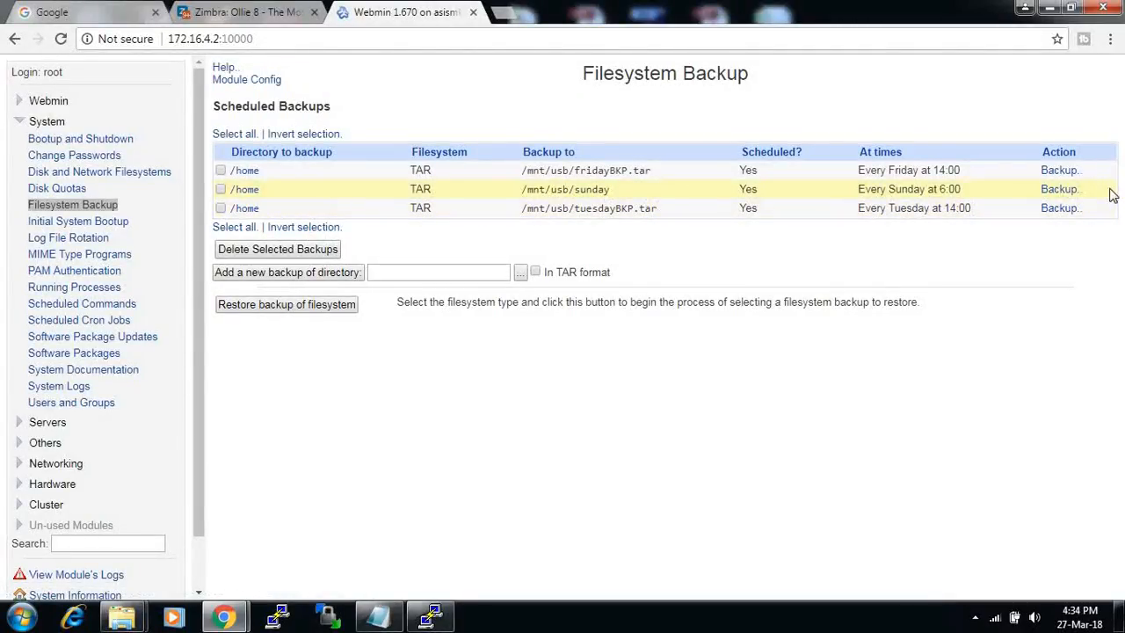
# - Highlight the Sunday /home backup row, then switch to the Notepad notes
pyautogui.moveTo(1114, 193); pyautogui.dragTo(234, 184)
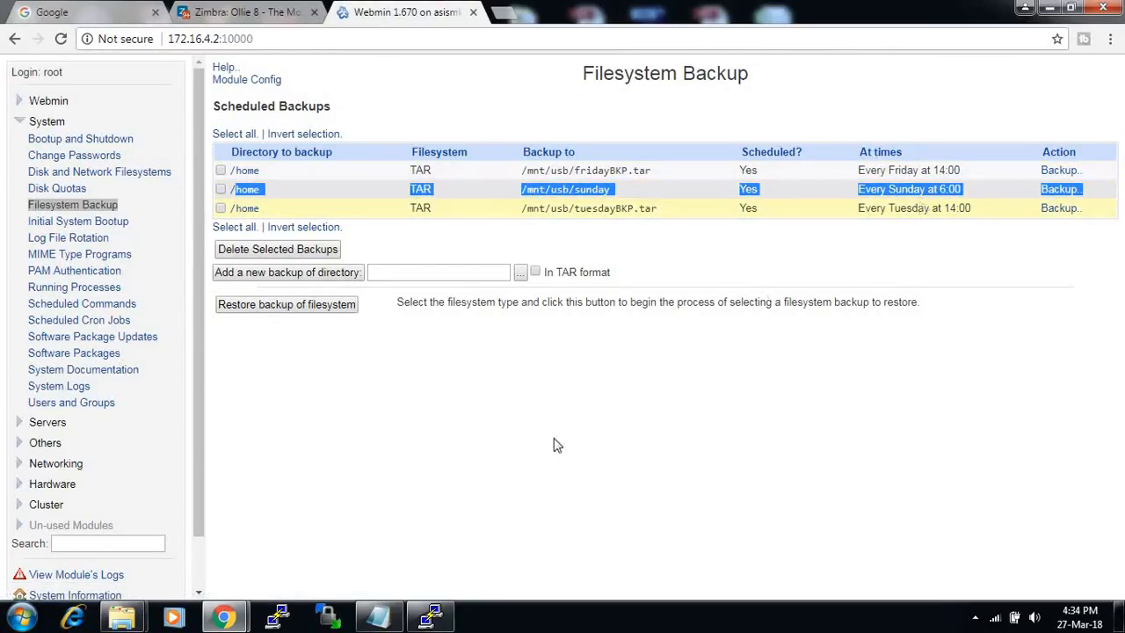
pyautogui.click(380, 615)
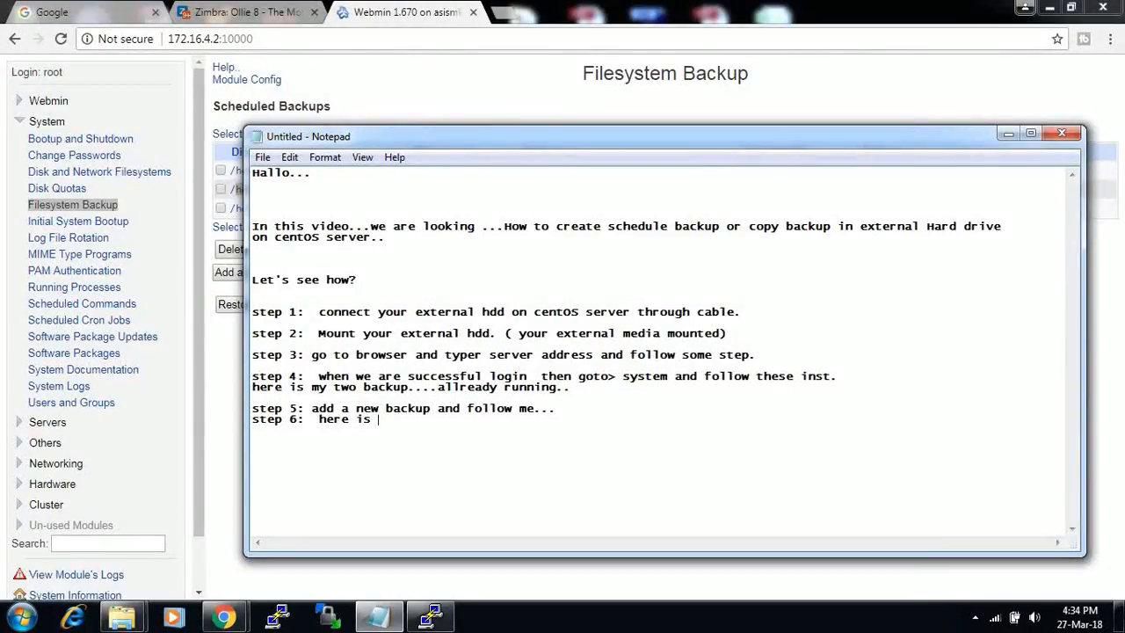
# - Finish step 6 and add 'you can backup with backup now...', then point out the Sunday backup
pyautogui.write('ckup director creat')
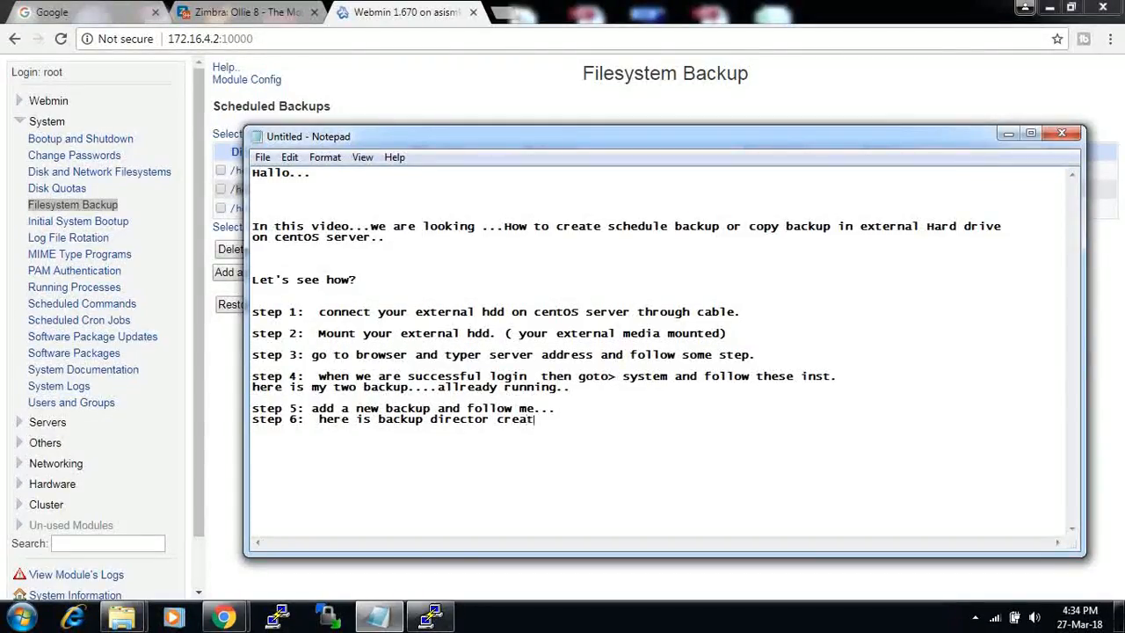
pyautogui.write('ed .')
pyautogui.press('Return')
pyautogui.write('you cand')
pyautogui.press('BackSpace')
pyautogui.write('backup with')
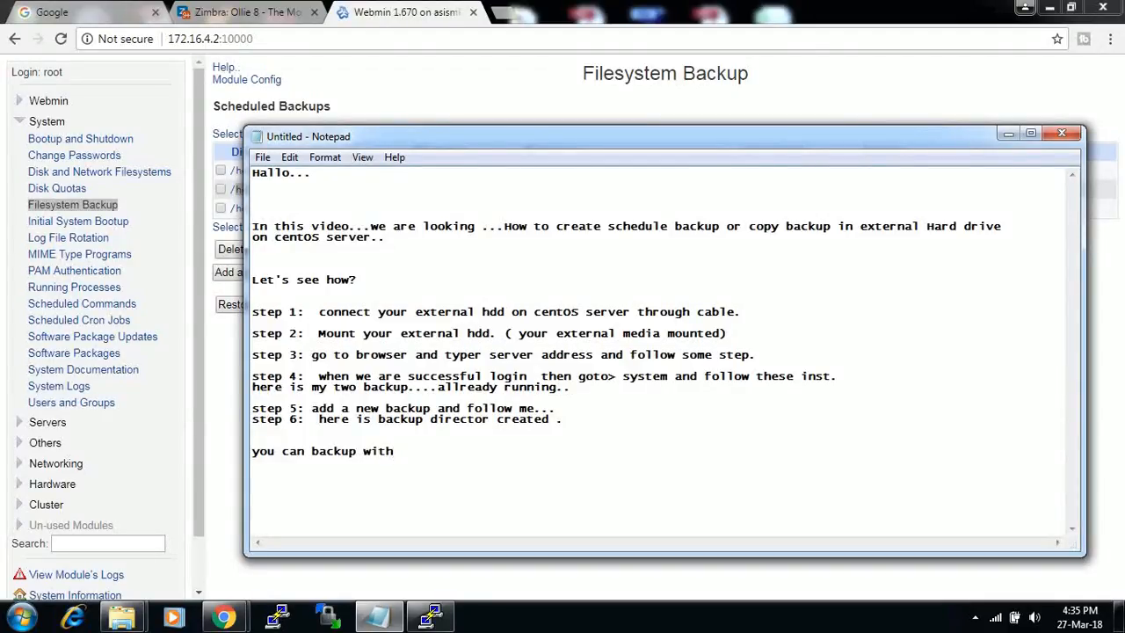
pyautogui.write('back')
pyautogui.write('up ')
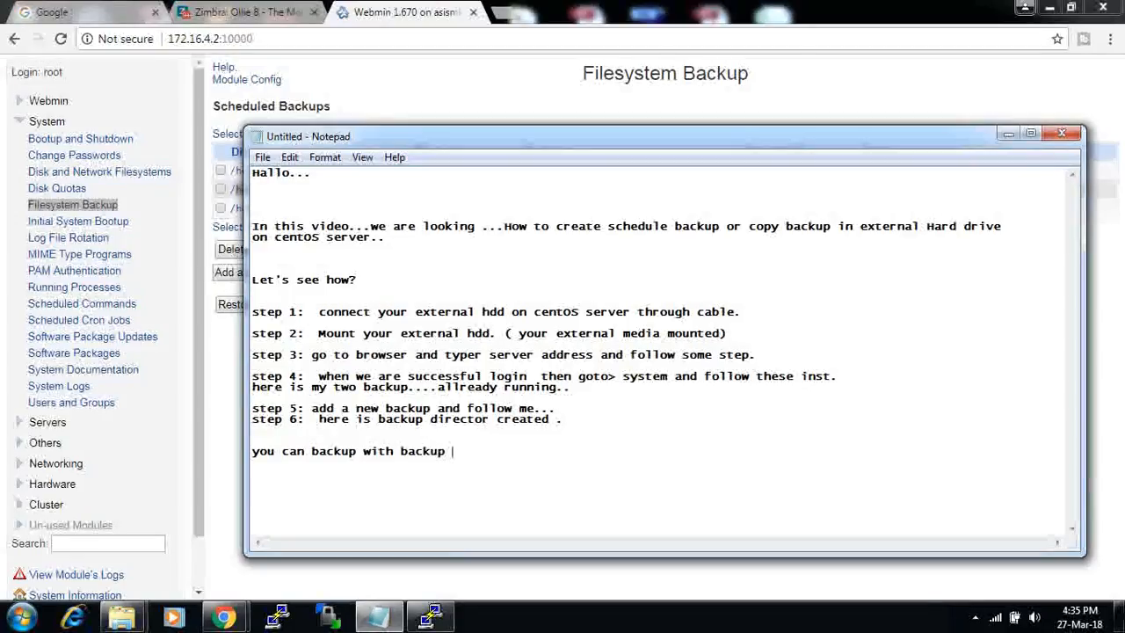
pyautogui.write('now...')
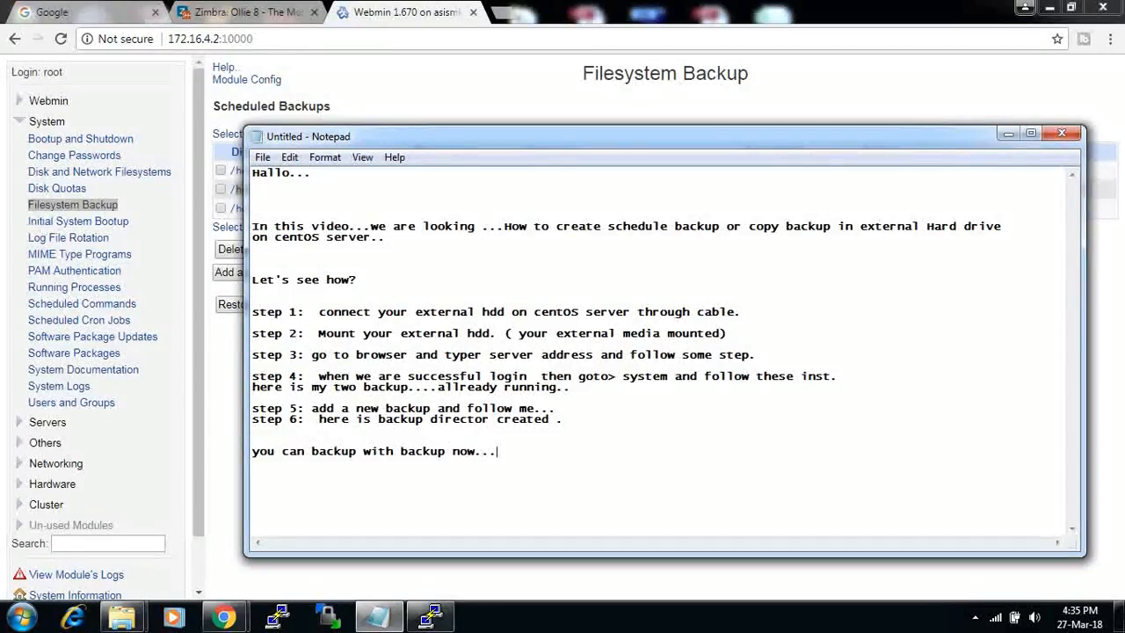
pyautogui.moveTo(759, 148); pyautogui.dragTo(752, 150)
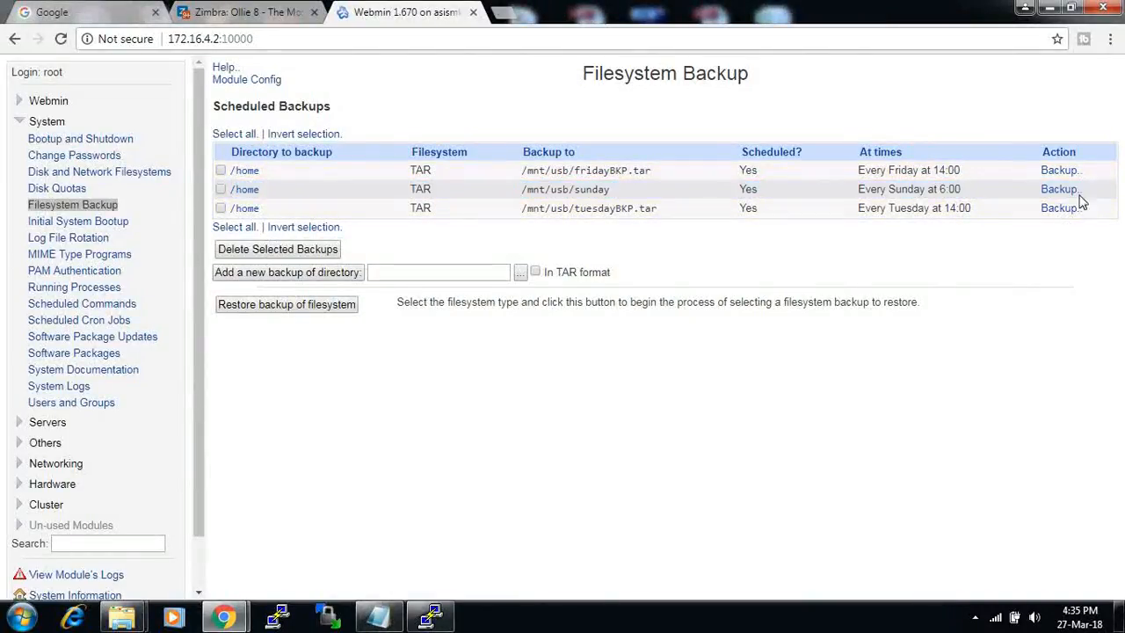
pyautogui.moveTo(1096, 191); pyautogui.dragTo(1049, 190)
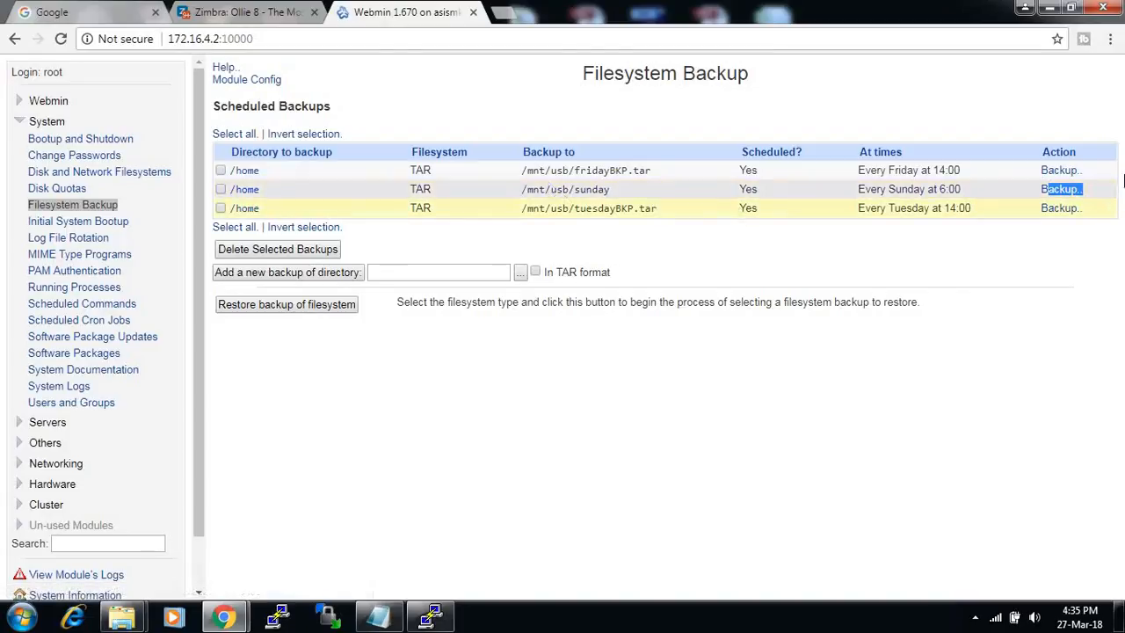
# - Run the Sunday backup now via Backup.., return to the backup list, and switch to PuTTY
pyautogui.click(1067, 190)
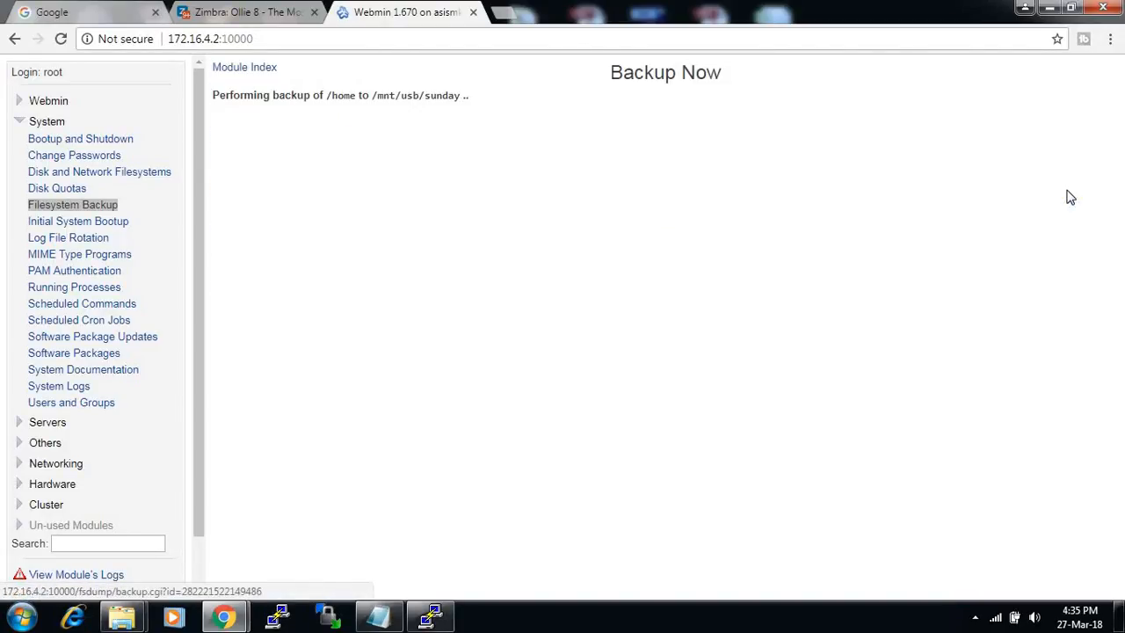
pyautogui.moveTo(736, 77); pyautogui.dragTo(591, 72)
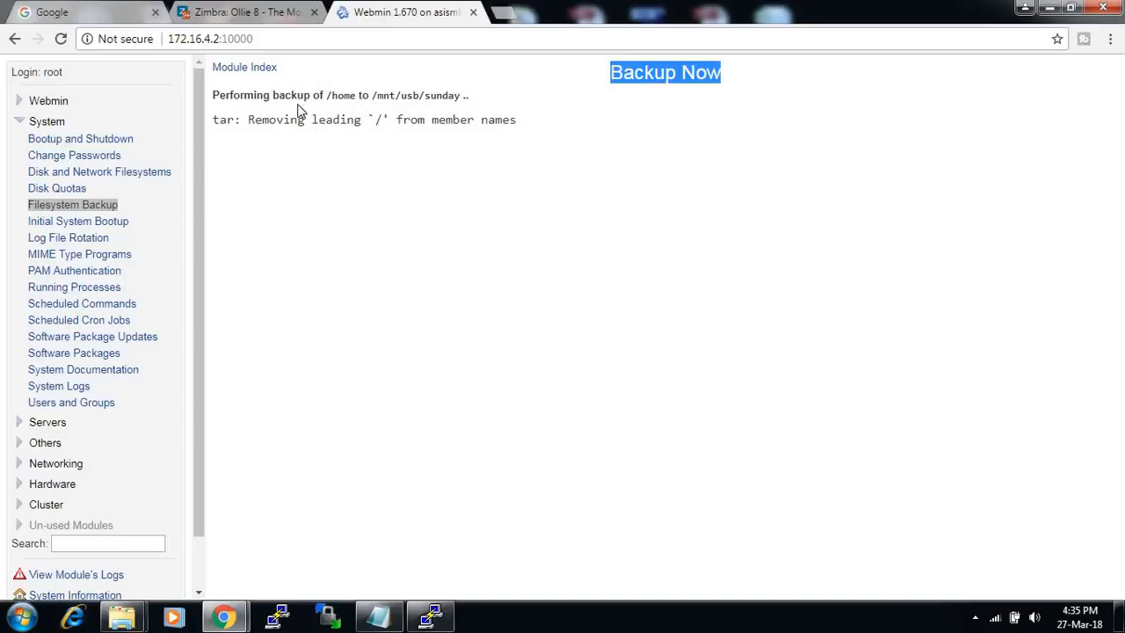
pyautogui.click(75, 209)
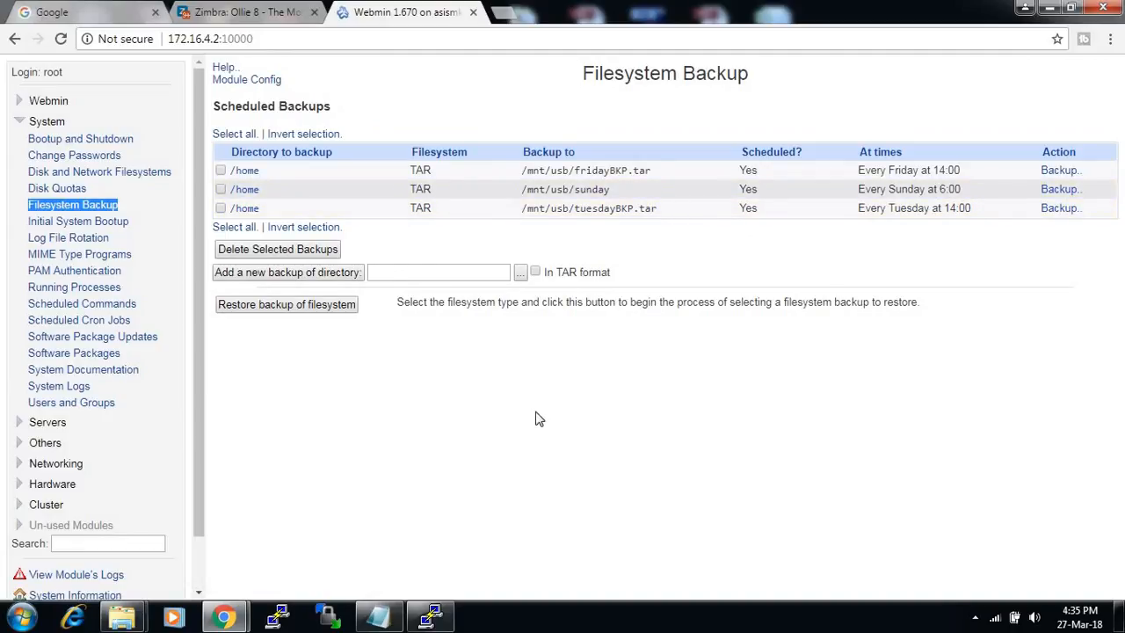
pyautogui.click(431, 617)
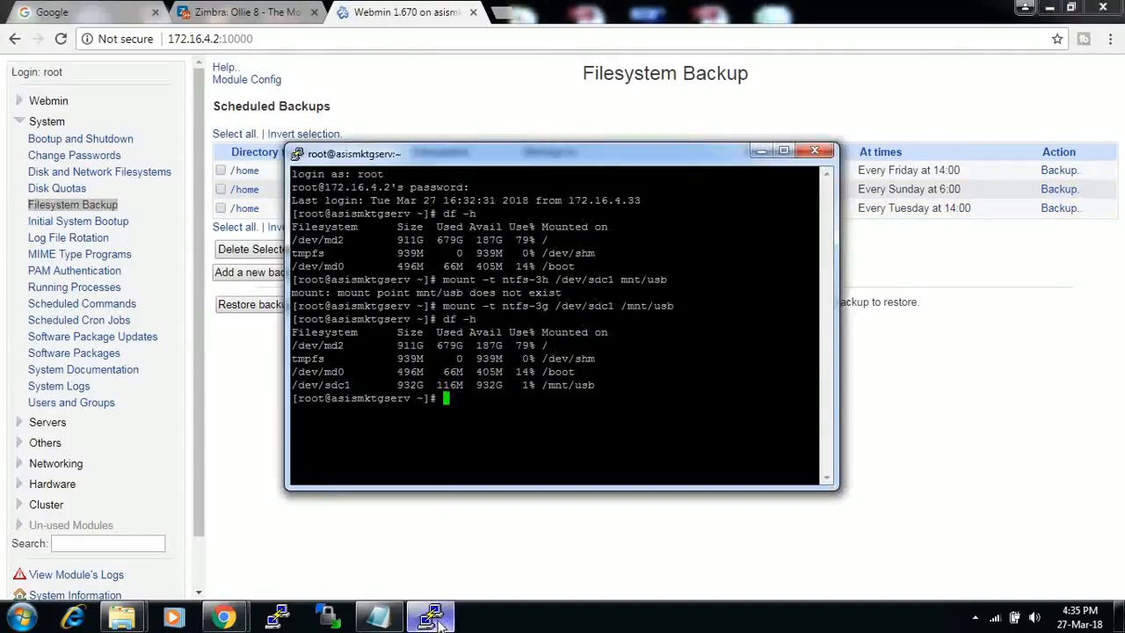
# - Add 'backup isnunning .....you can see...' to the Notepad notes and switch back to PuTTY
pyautogui.click(378, 617)
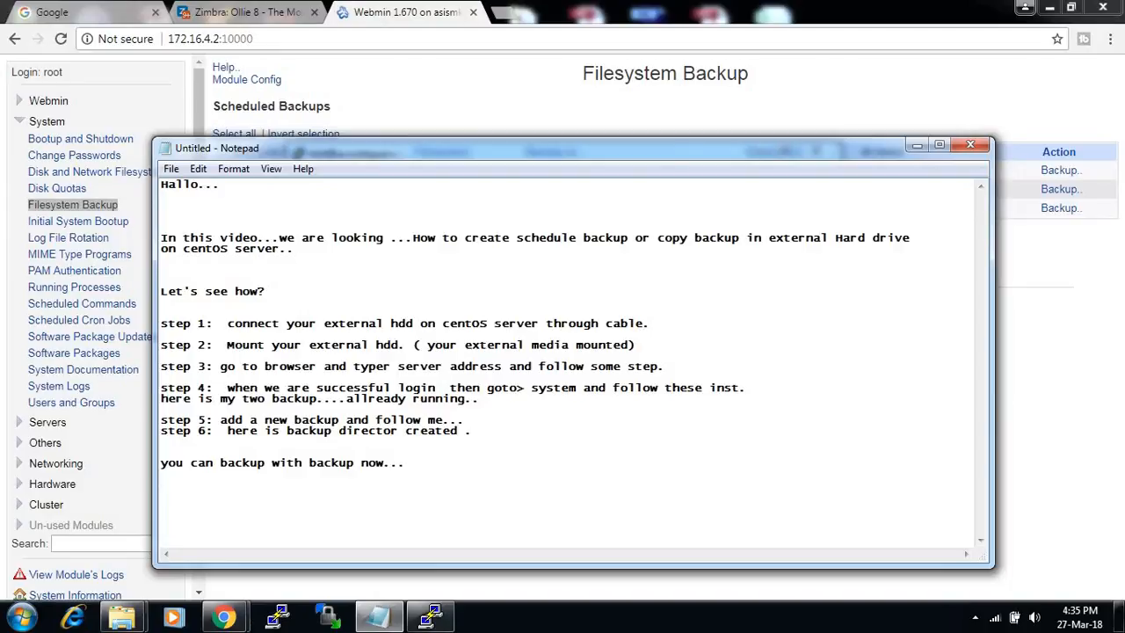
pyautogui.write('backup ')
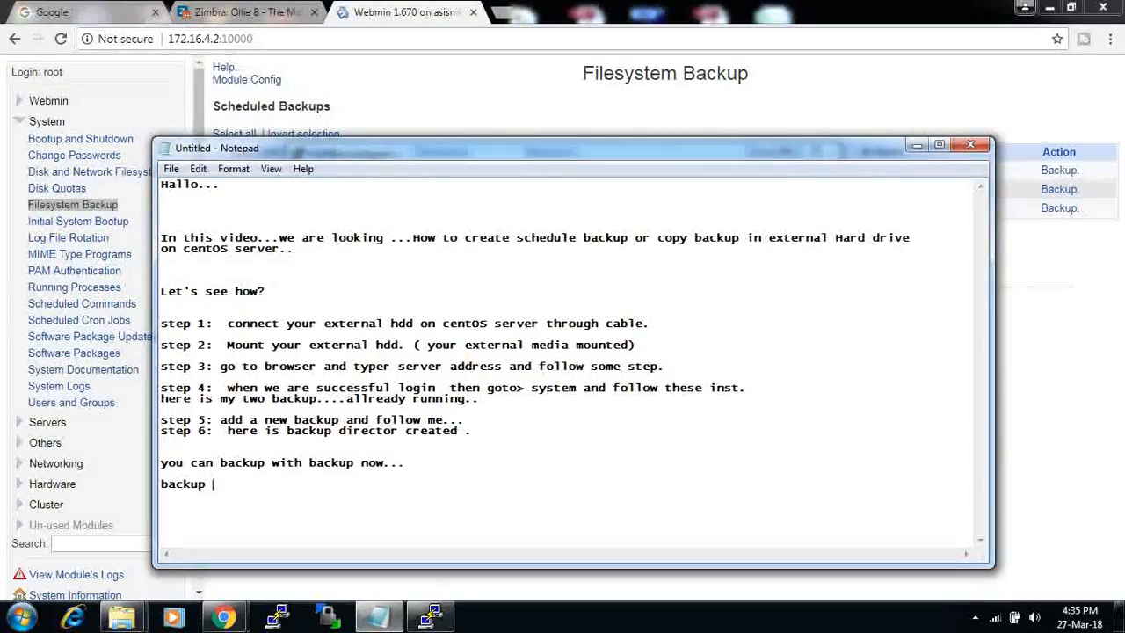
pyautogui.write('isnunning ')
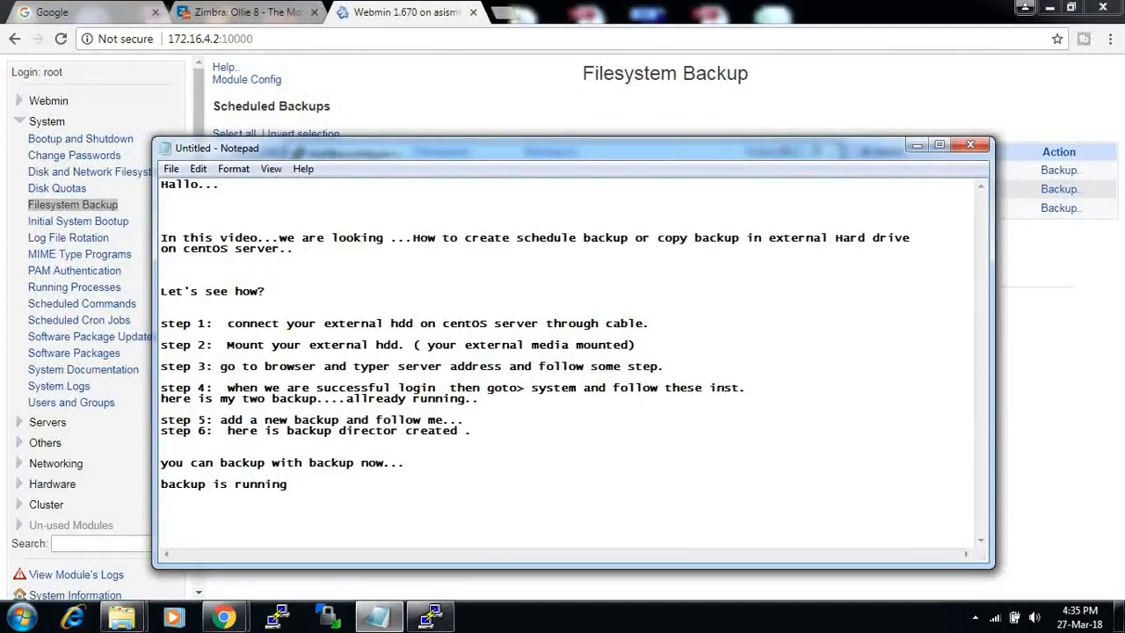
pyautogui.write('.....you can see...')
pyautogui.click(431, 616)
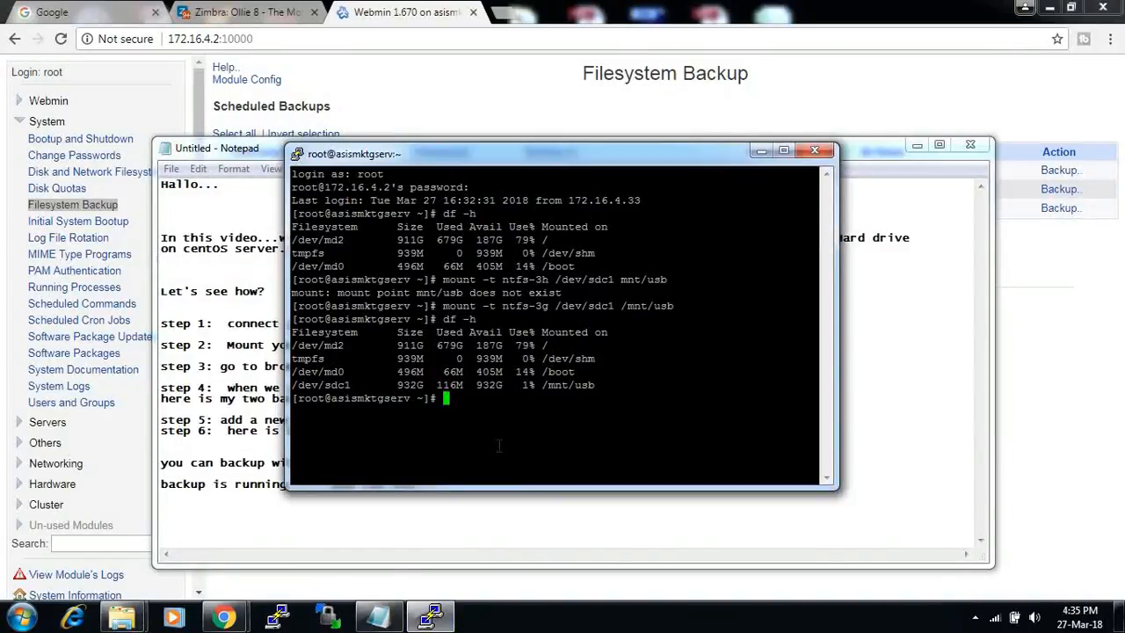
# - Run top to show tar and mount.ntfs-3g busy, then quit it and exit the session
pyautogui.write('top')
pyautogui.press('Return')
pyautogui.moveTo(599, 157); pyautogui.dragTo(573, 87)
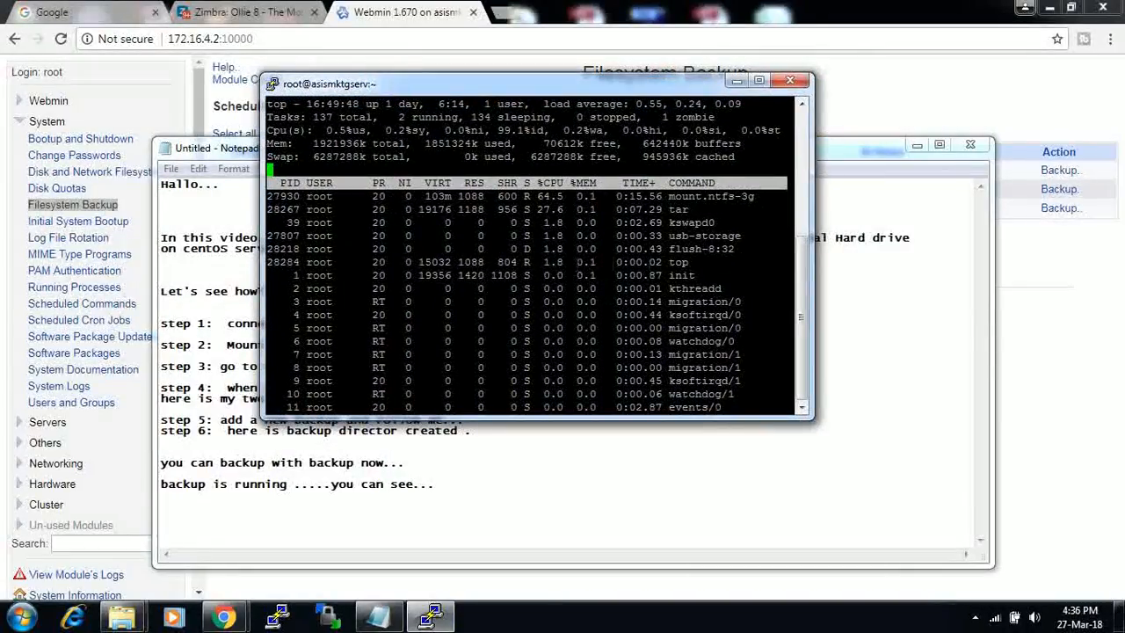
pyautogui.moveTo(707, 276); pyautogui.dragTo(267, 251)
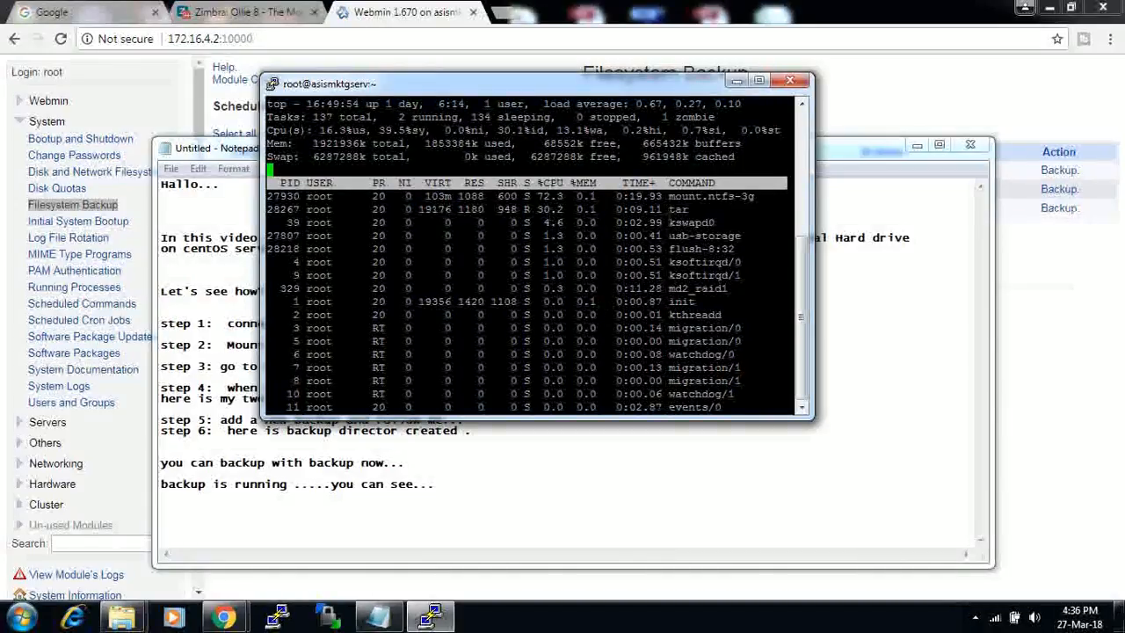
pyautogui.moveTo(794, 209); pyautogui.dragTo(633, 211)
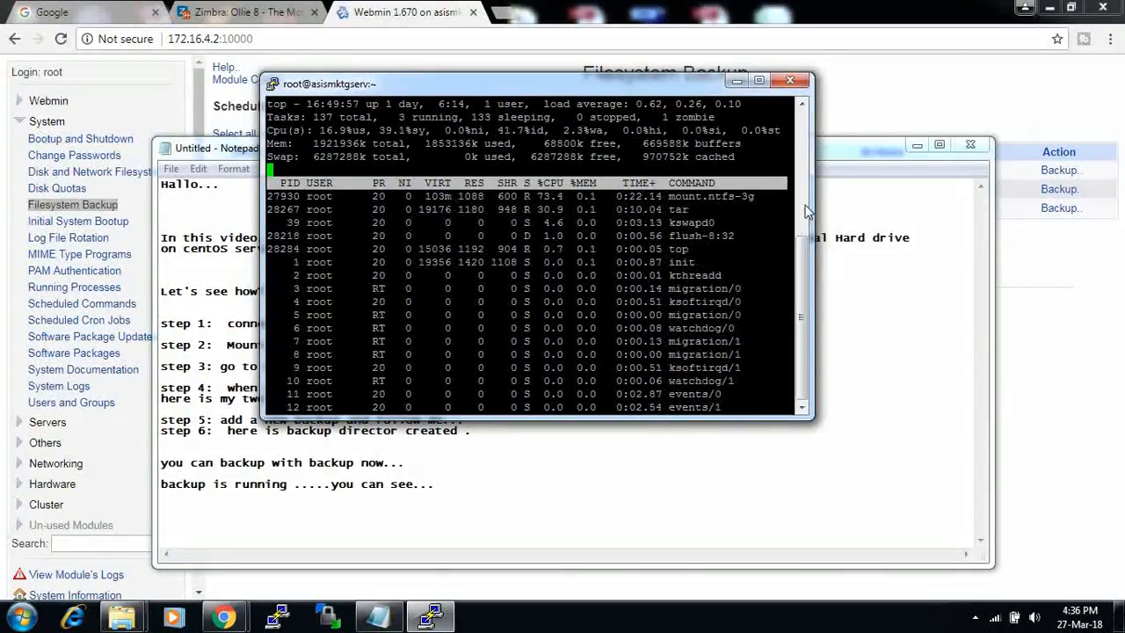
pyautogui.moveTo(794, 196); pyautogui.dragTo(300, 197)
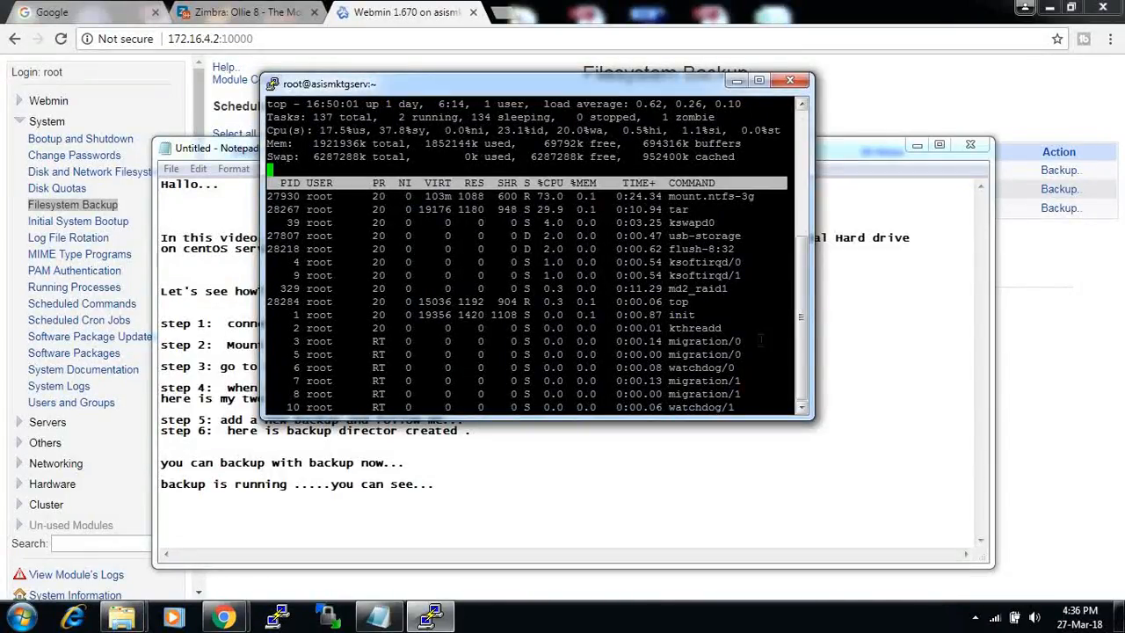
pyautogui.press('q')
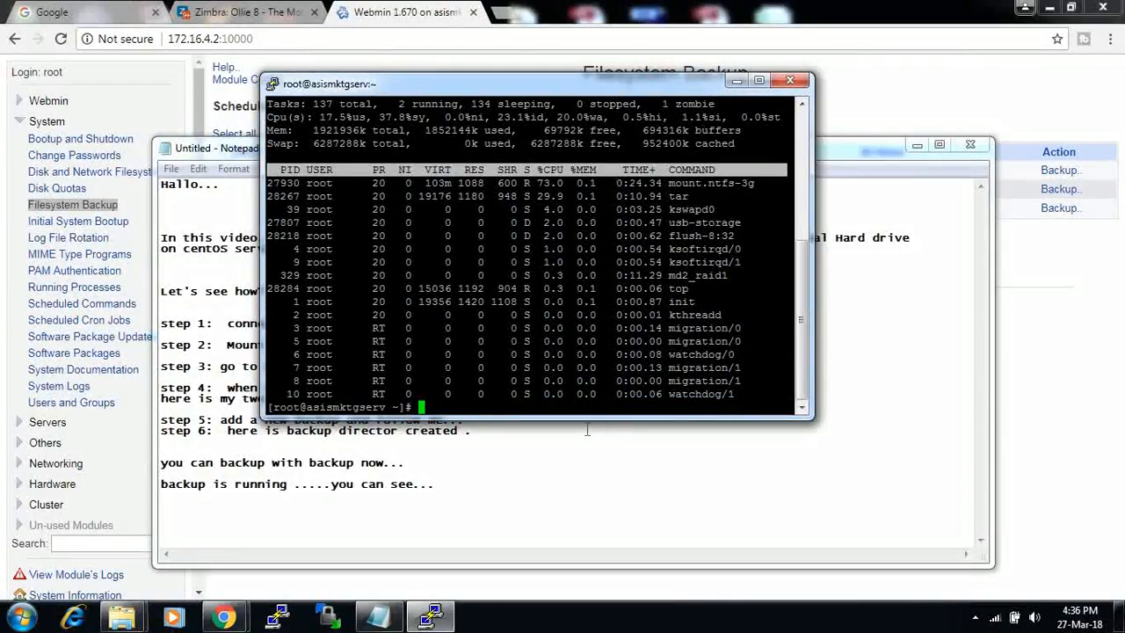
pyautogui.write('exit')
pyautogui.press('Return')
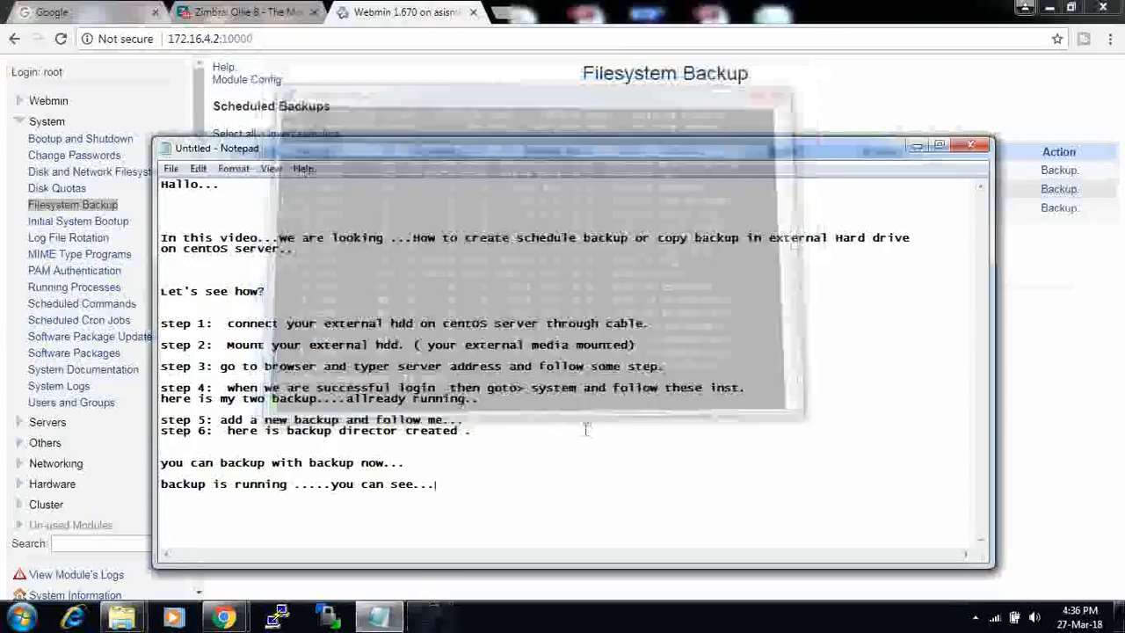
# - Add the line 'Thanks for watching....' below the last note, removing the half-typed 'hope' text
pyautogui.press('Return')
pyautogui.press('Return')
pyautogui.press('Return')
pyautogui.write('Thanks ')
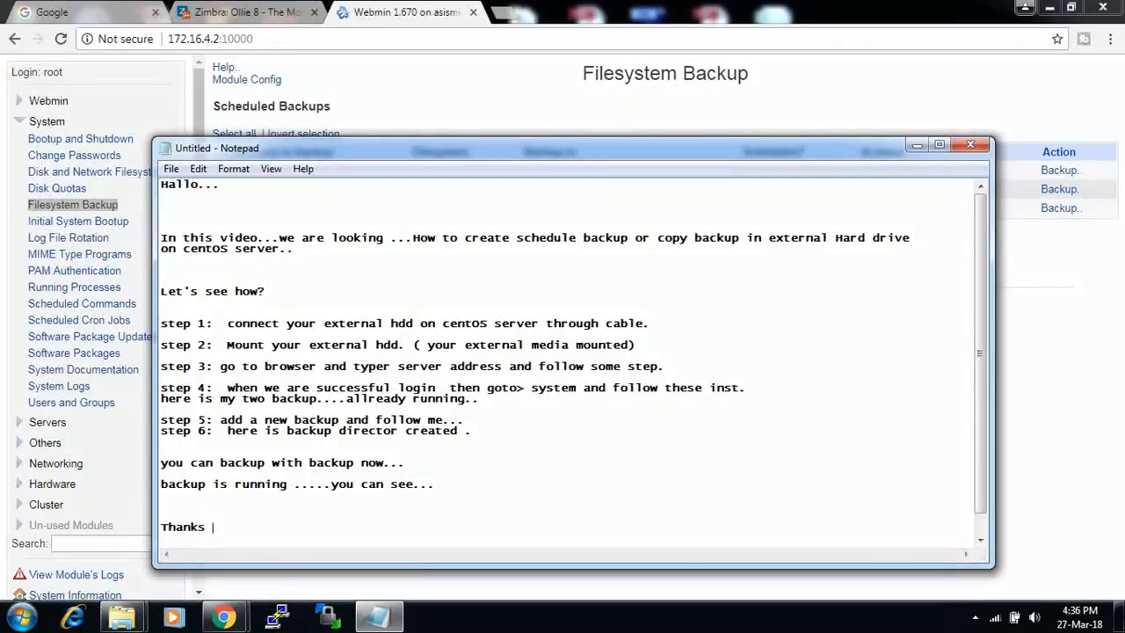
pyautogui.write('for watching...')
pyautogui.press('Return')
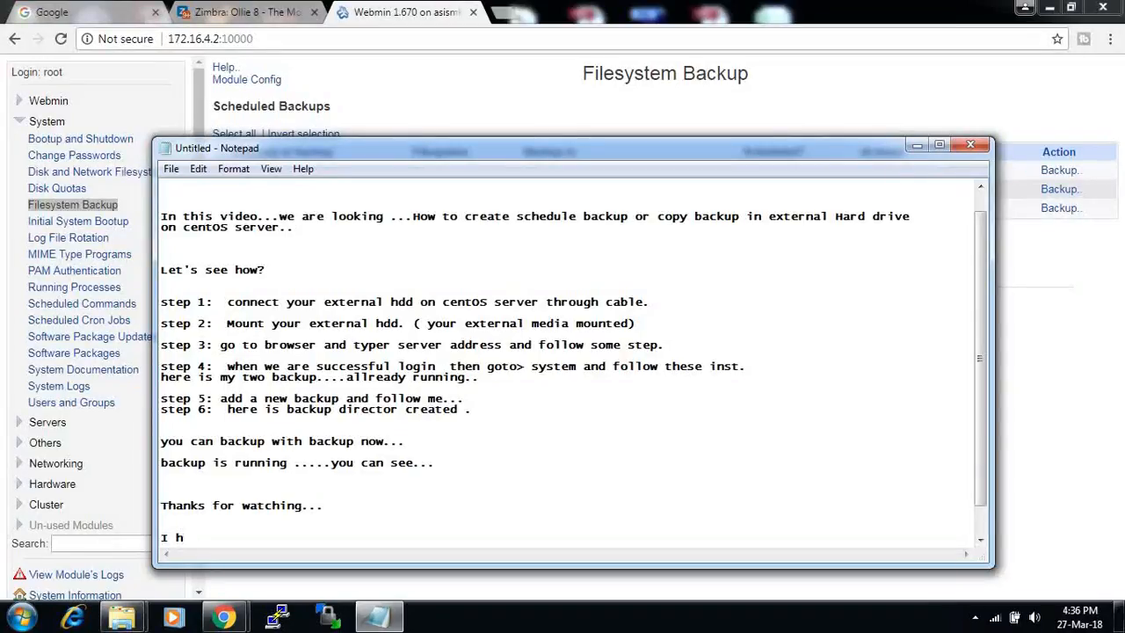
pyautogui.press('BackSpace')
pyautogui.press('BackSpace')
pyautogui.press('BackSpace')
pyautogui.press('BackSpace')
pyautogui.press('BackSpace')
pyautogui.write('hope')
pyautogui.press('BackSpace')
pyautogui.press('BackSpace')
pyautogui.press('BackSpace')
pyautogui.press('BackSpace')
pyautogui.press('BackSpace')
pyautogui.press('BackSpace')
pyautogui.press('BackSpace')
pyautogui.press('BackSpace')
pyautogui.write('...')
# - Add 'please like and share your techno world...' followed by a closing 'Thanks again...!' line
pyautogui.press('Return')
pyautogui.press('Return')
pyautogui.press('Return')
pyautogui.write('please like and s')
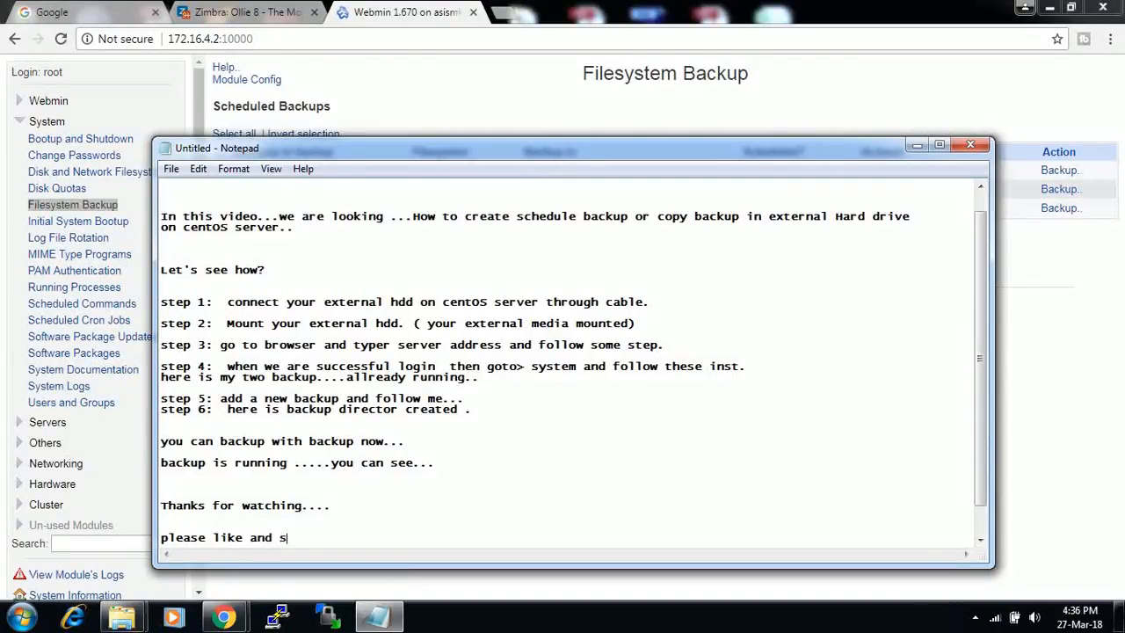
pyautogui.write('hare your techno ')
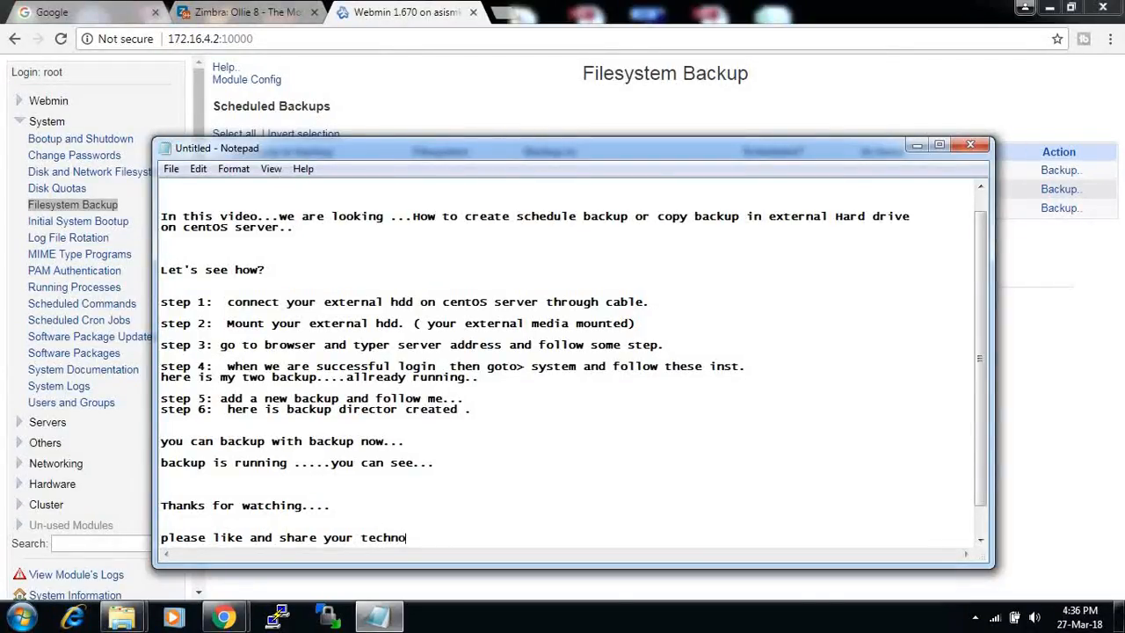
pyautogui.write('world...')
pyautogui.press('Return')
pyautogui.press('Return')
pyautogui.write('Thanks')
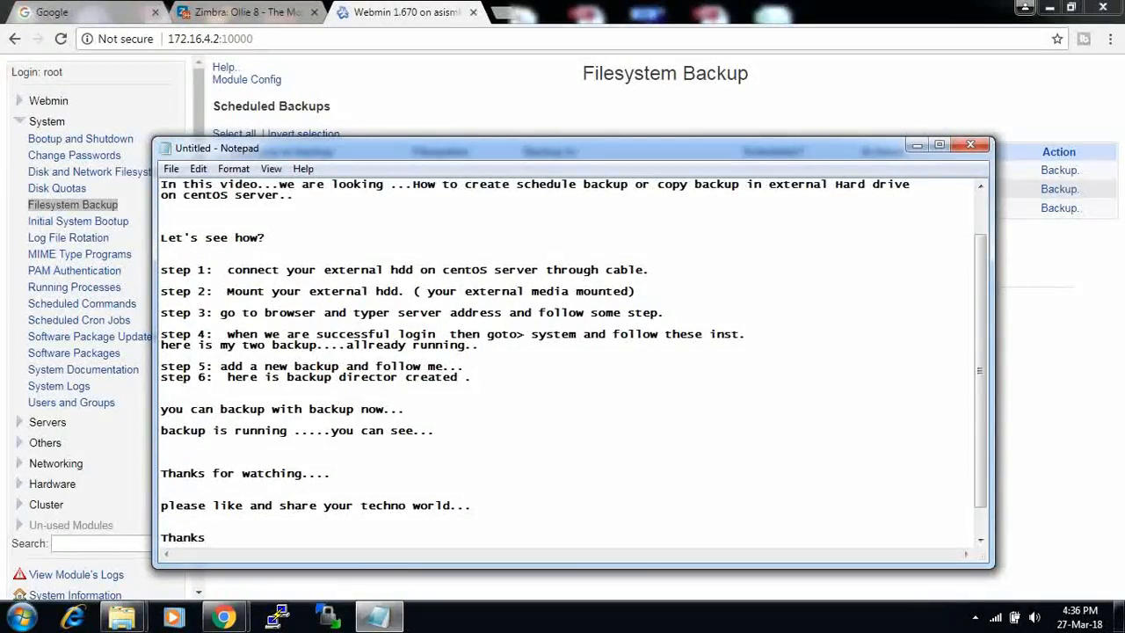
pyautogui.write(' again')
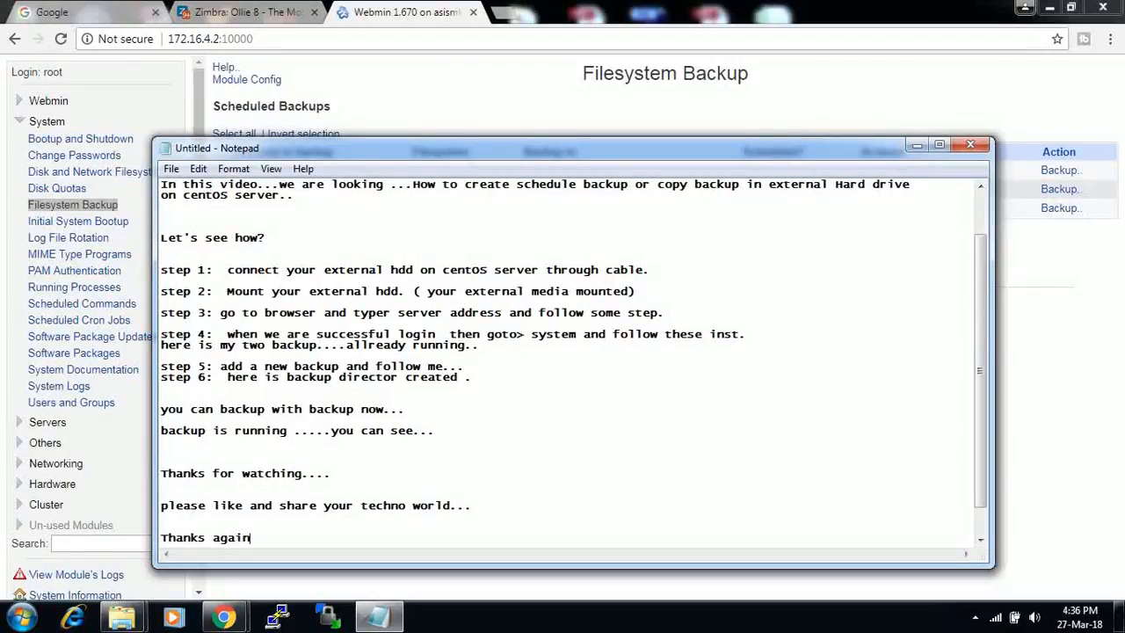